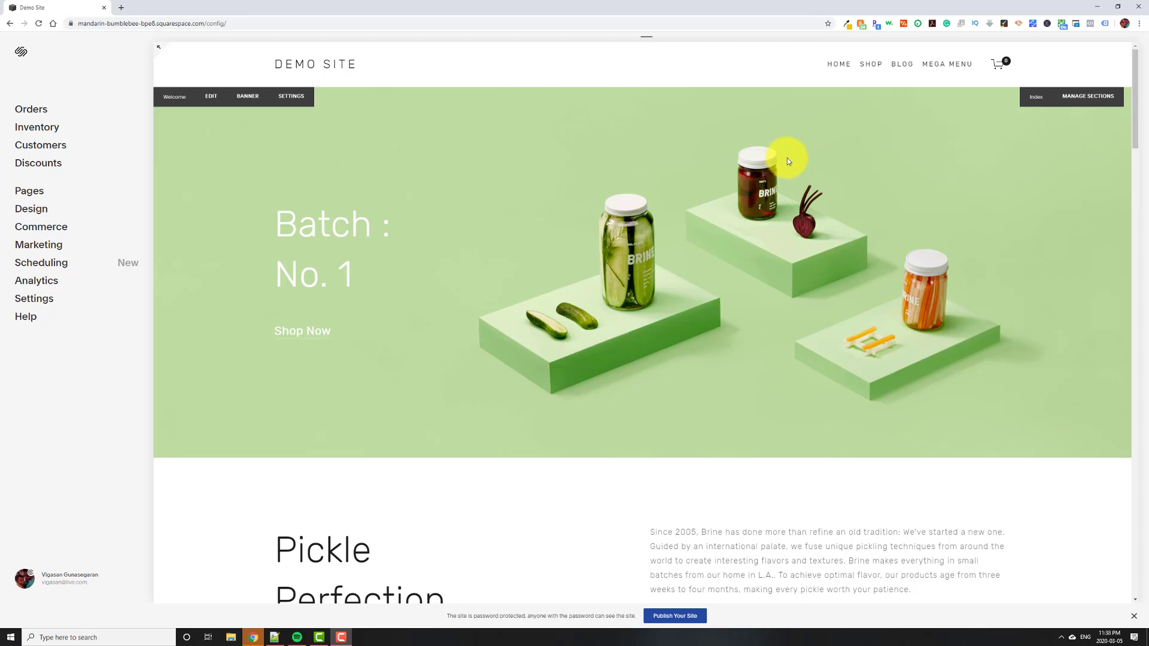
# - Bring up the Mega Menu folder with its Courses and Our Pages entries in the navigation preview
pyautogui.moveTo(934, 65)
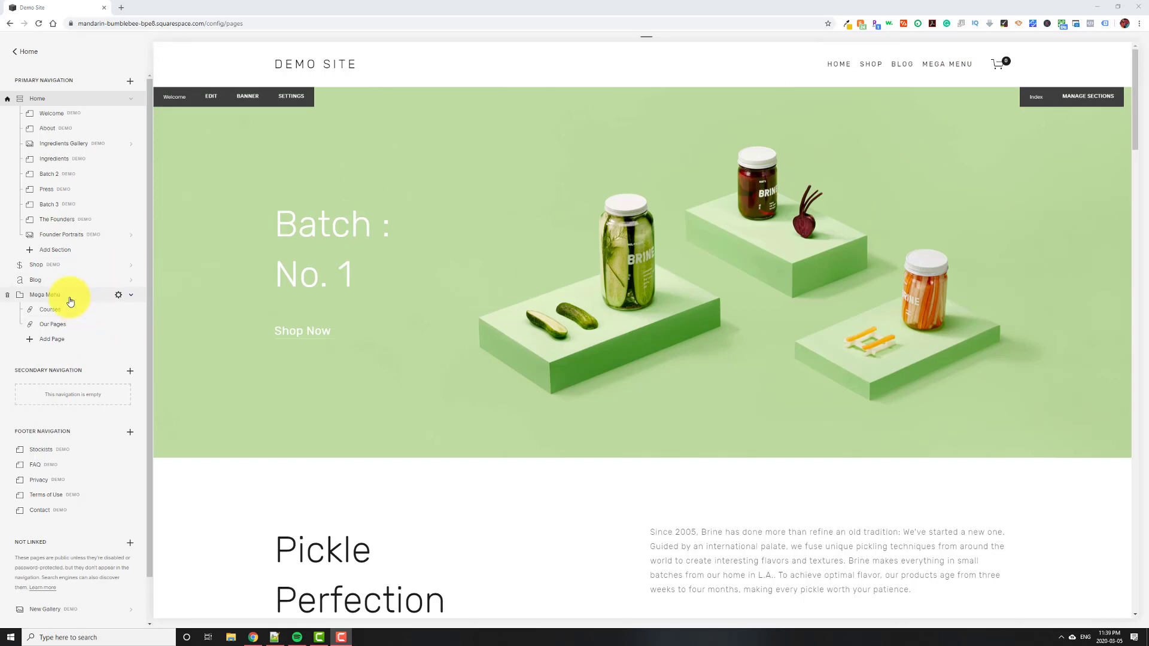
pyautogui.moveTo(70, 301)
pyautogui.mouseDown()
pyautogui.moveTo(64, 158)
pyautogui.moveTo(55, 316)
pyautogui.moveTo(56, 297)
pyautogui.mouseUp()
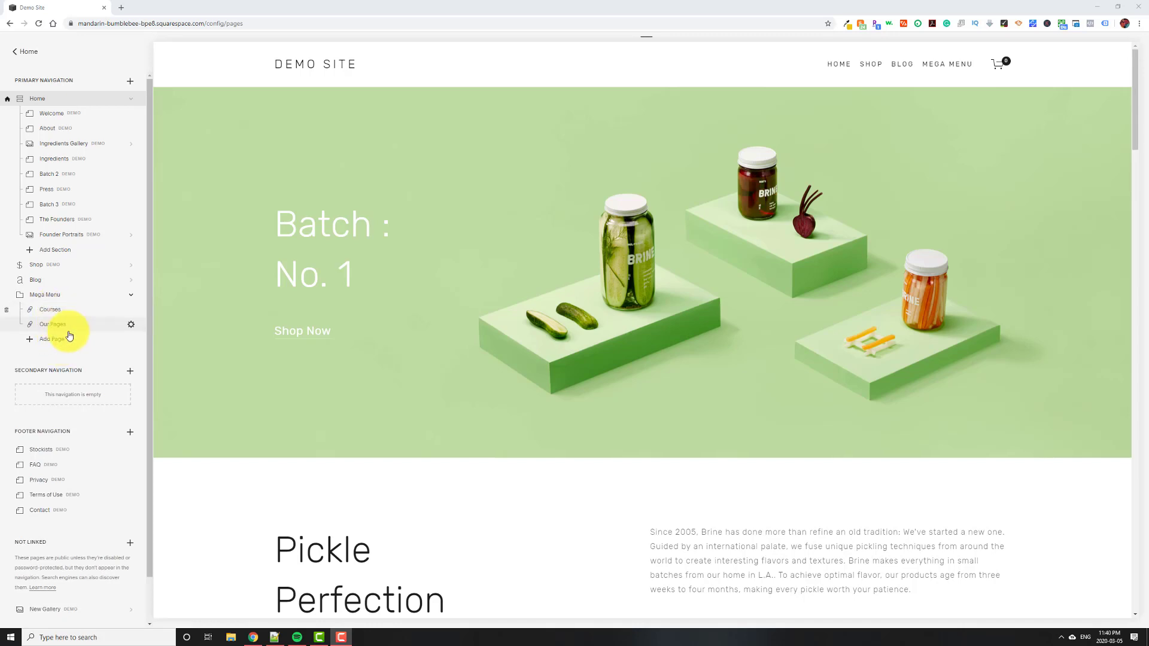
pyautogui.moveTo(957, 68)
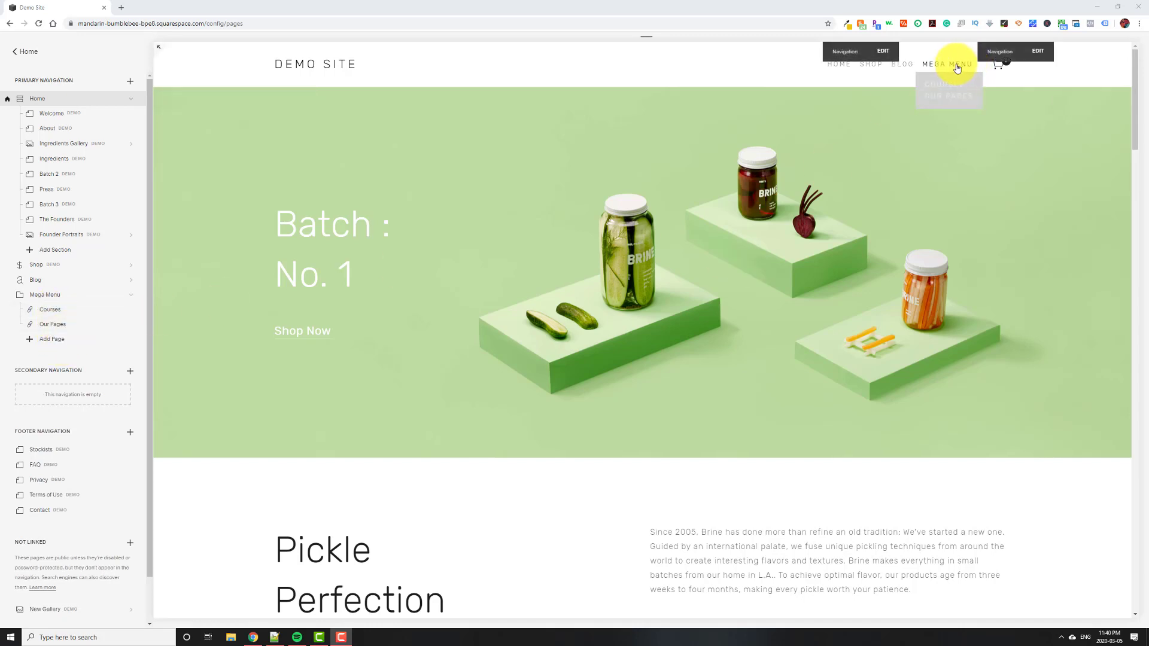
pyautogui.click(608, 48)
pyautogui.click(709, 212)
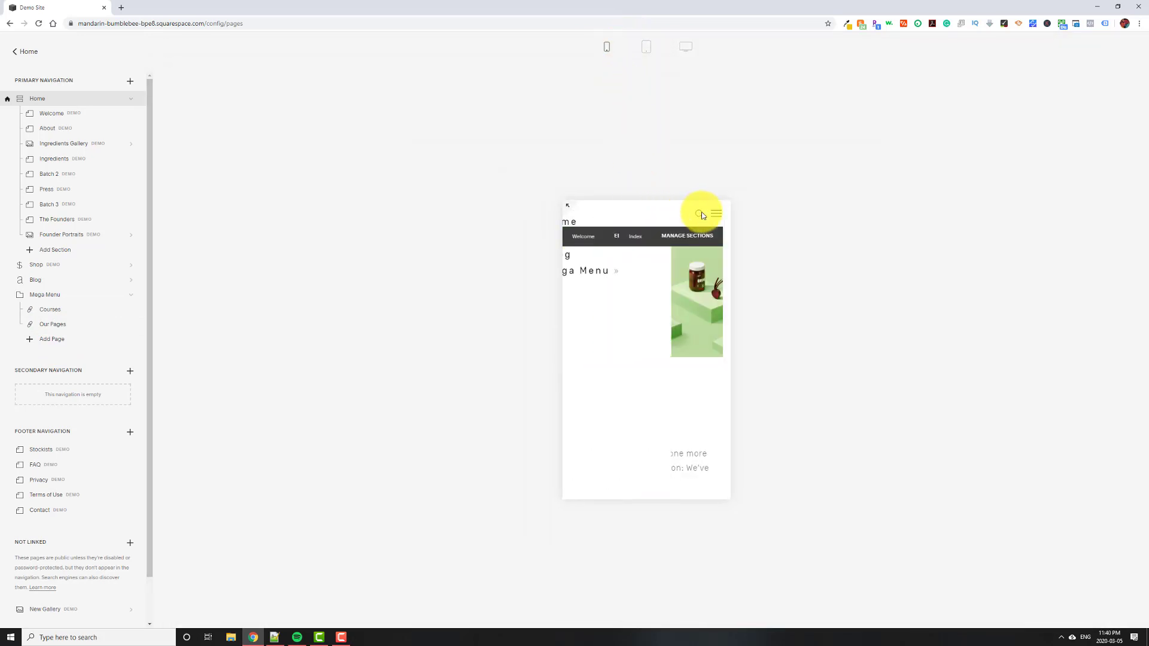
pyautogui.click(615, 271)
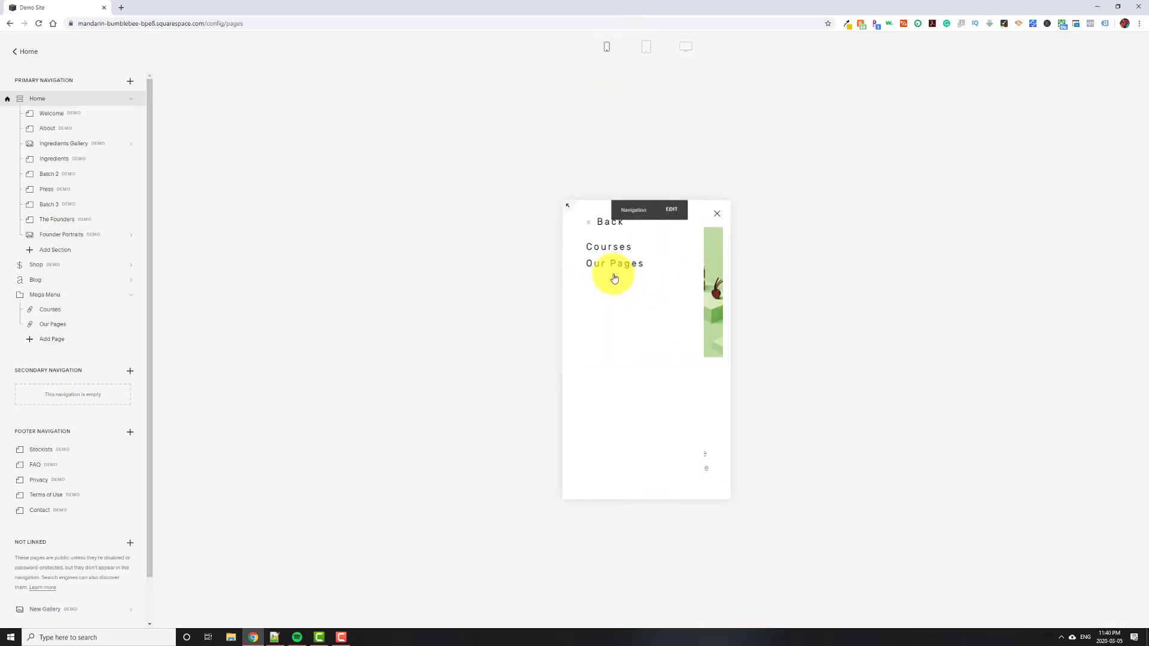
pyautogui.click(596, 221)
pyautogui.click(716, 215)
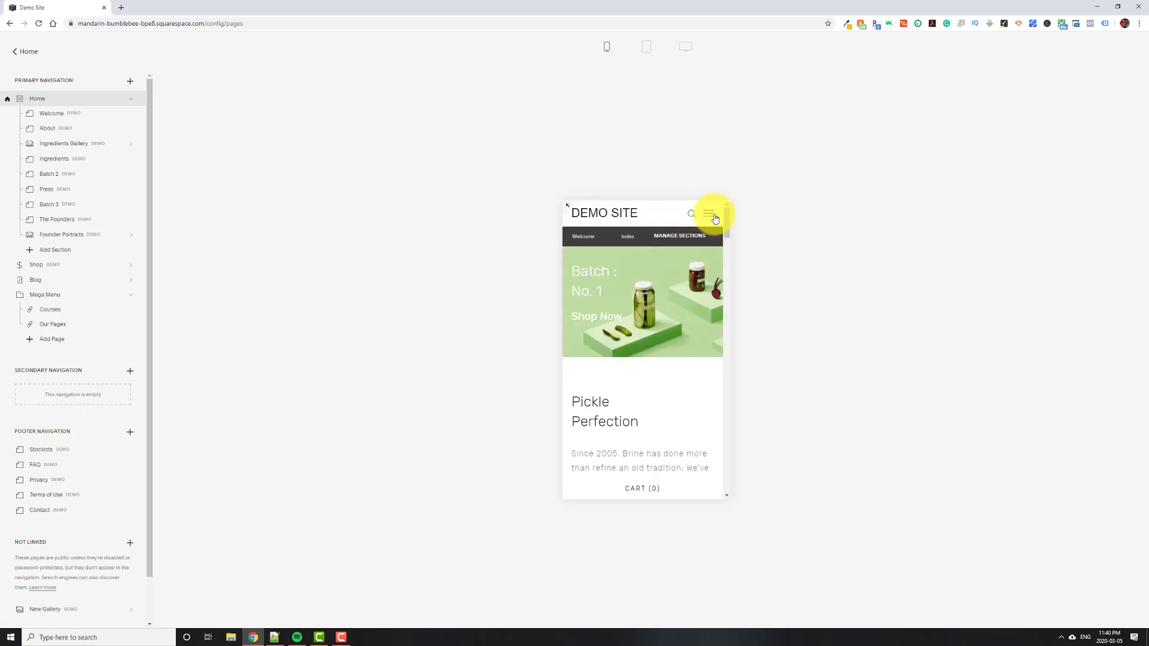
pyautogui.click(685, 46)
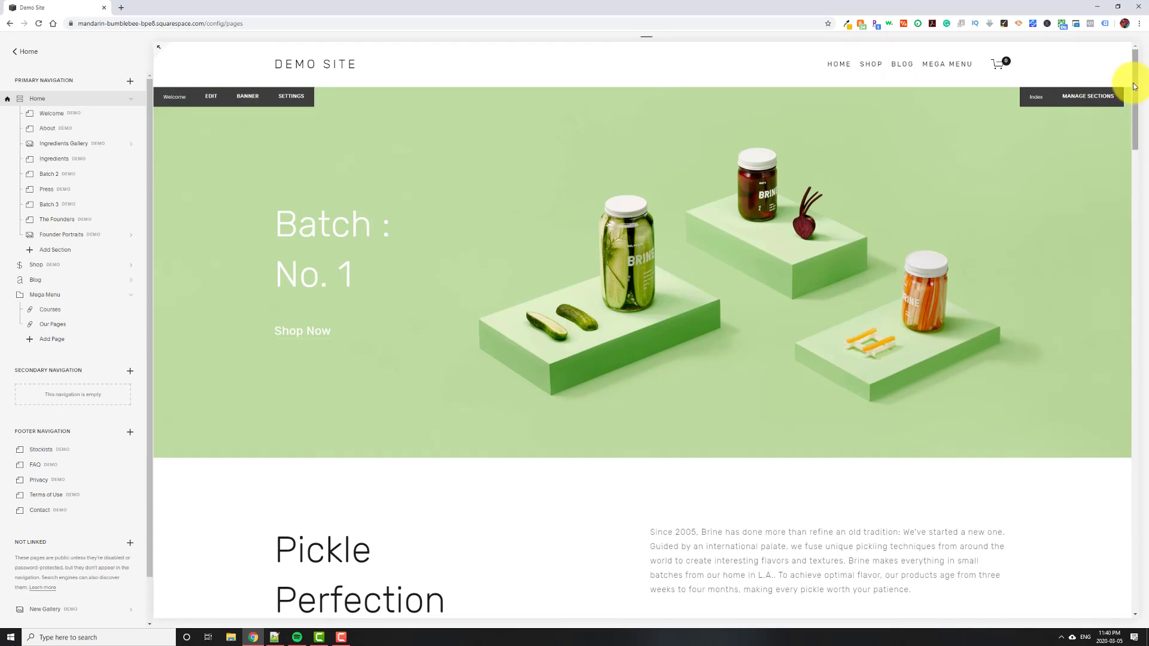
# - Scroll to the footer and open the Products, Pages and E-Commerce Course blocks for editing
pyautogui.moveTo(1131, 90); pyautogui.dragTo(1100, 552)
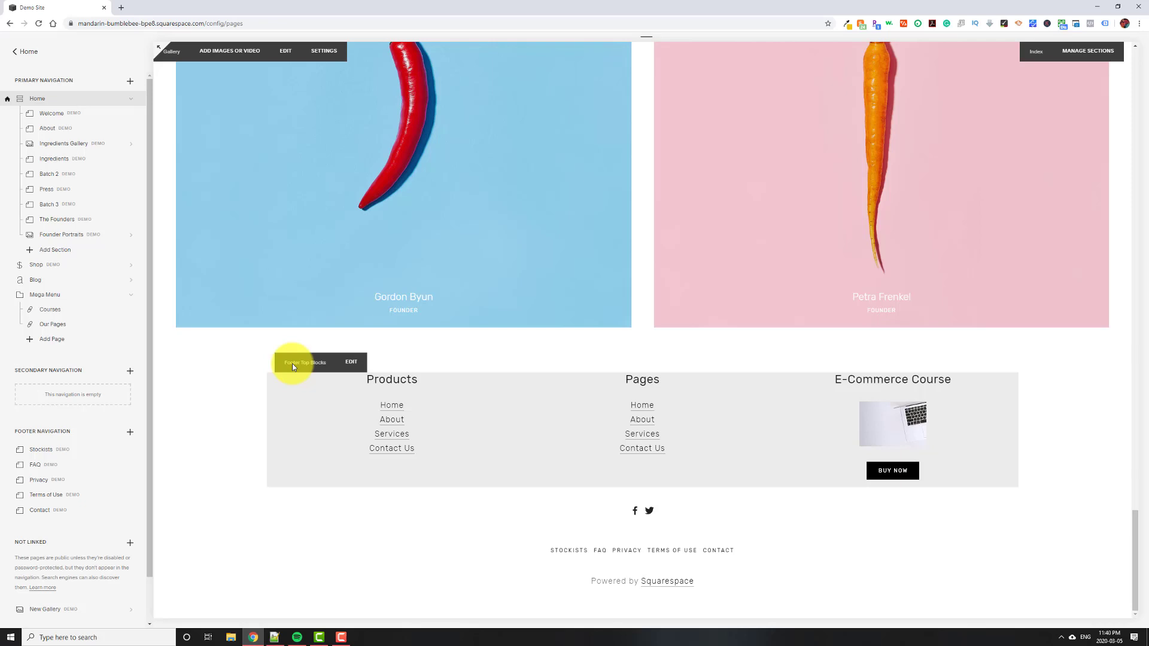
pyautogui.click(351, 370)
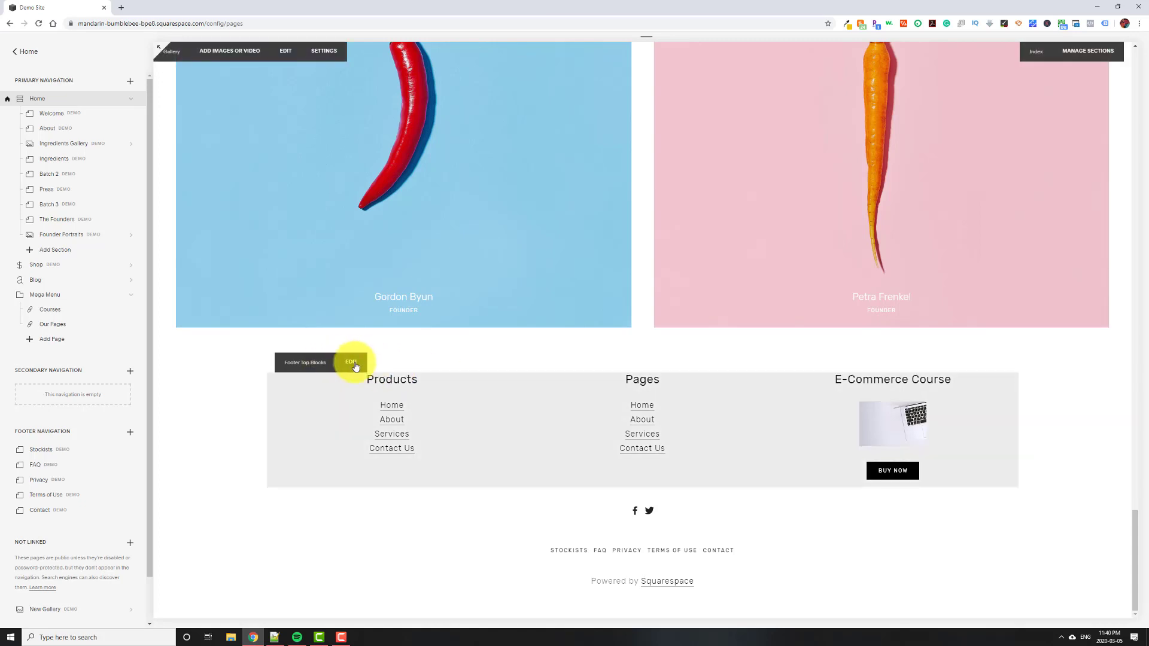
pyautogui.click(353, 363)
# - Add a centered 'Blog' line under Contact Us in the footer's Products column
pyautogui.click(352, 363)
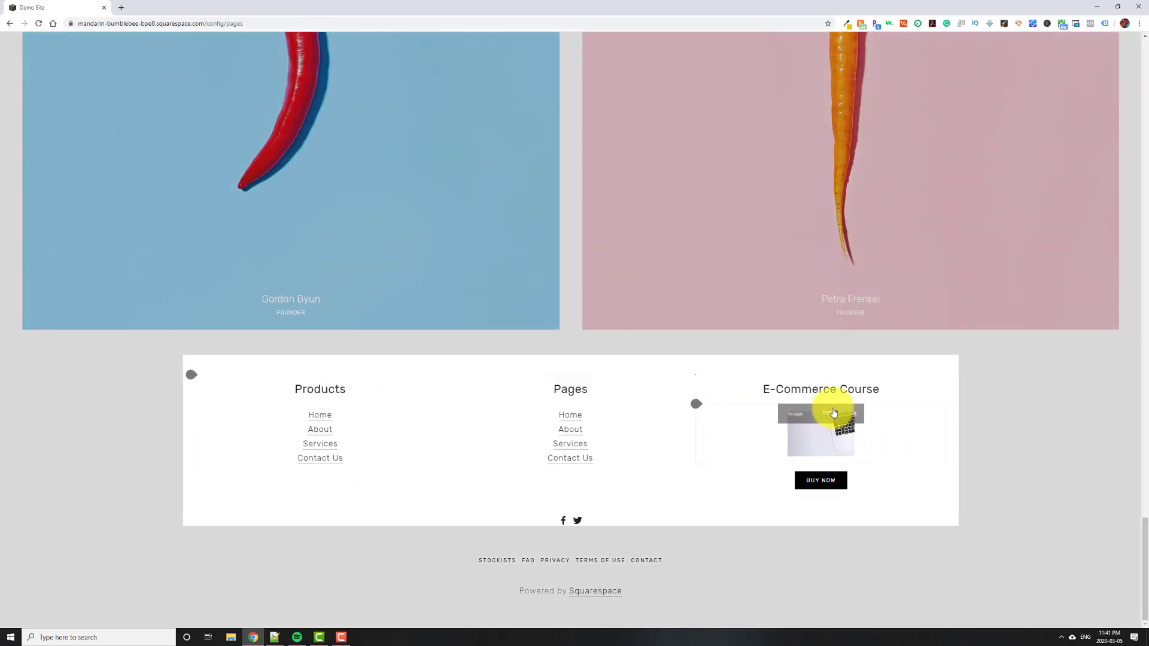
pyautogui.click(372, 388)
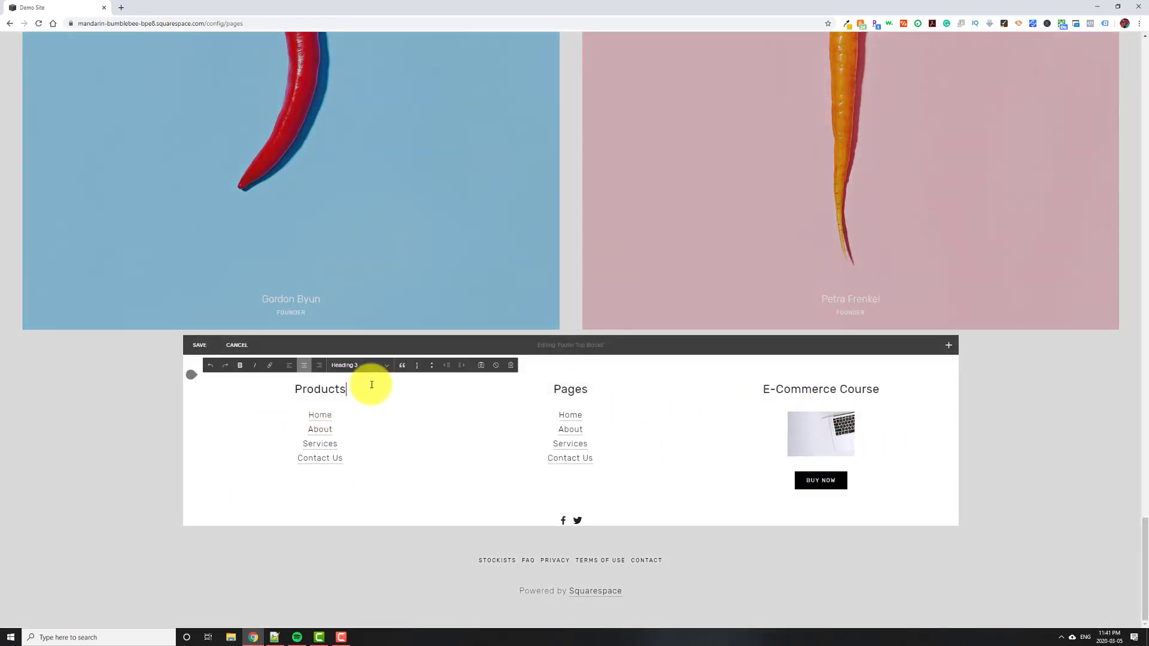
pyautogui.moveTo(372, 389); pyautogui.dragTo(307, 389)
pyautogui.moveTo(598, 387); pyautogui.dragTo(513, 385)
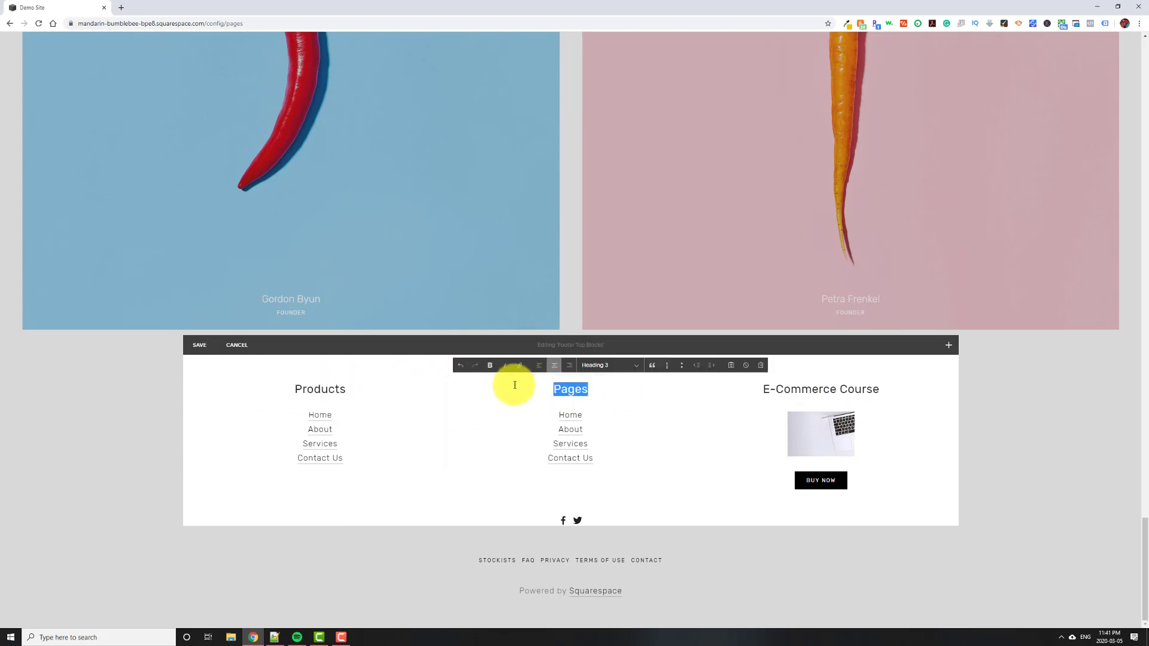
pyautogui.click(359, 456)
pyautogui.moveTo(359, 455); pyautogui.dragTo(354, 403)
pyautogui.click(353, 414)
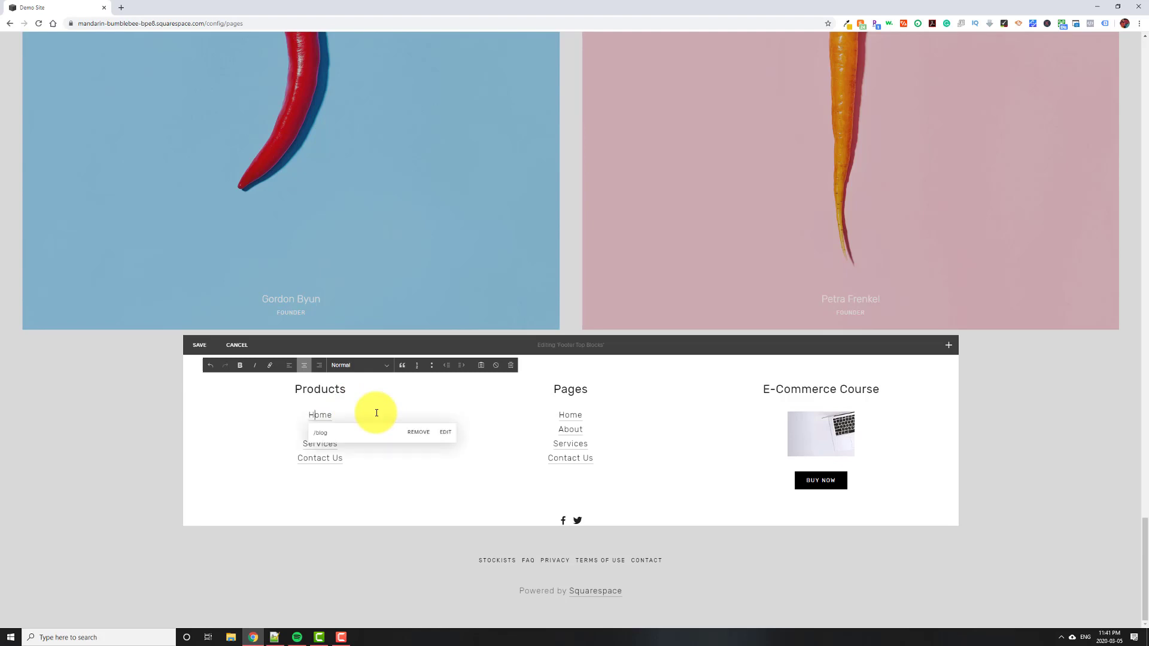
pyautogui.press('Down')
pyautogui.press('Down')
pyautogui.press('Down')
pyautogui.press('End')
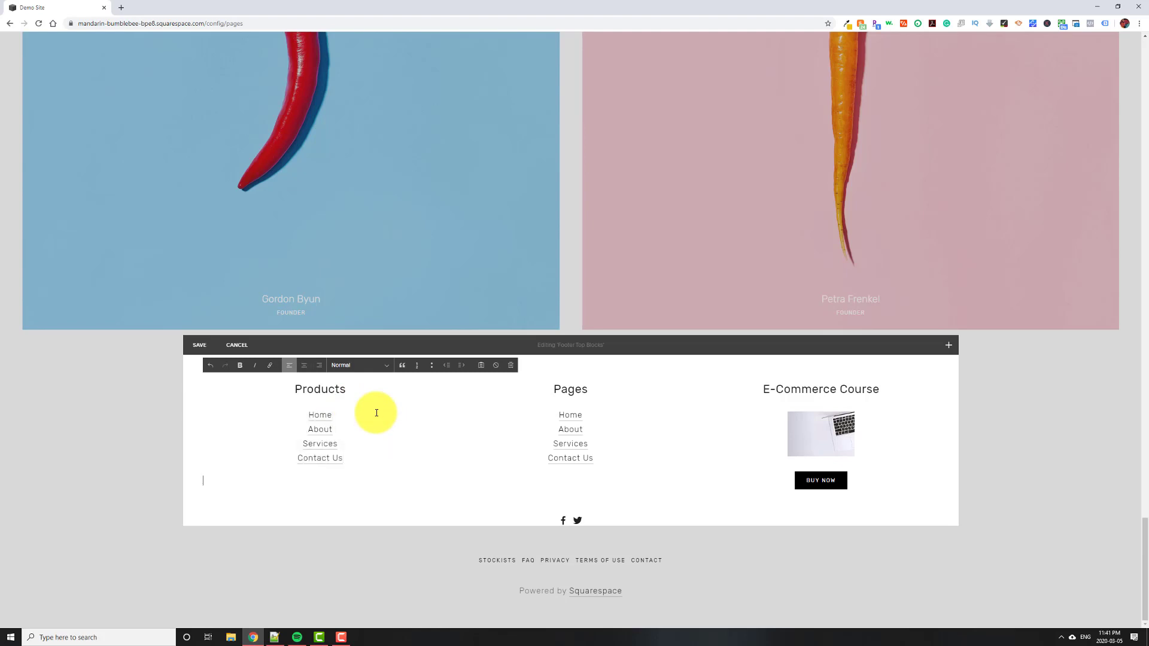
pyautogui.click(304, 365)
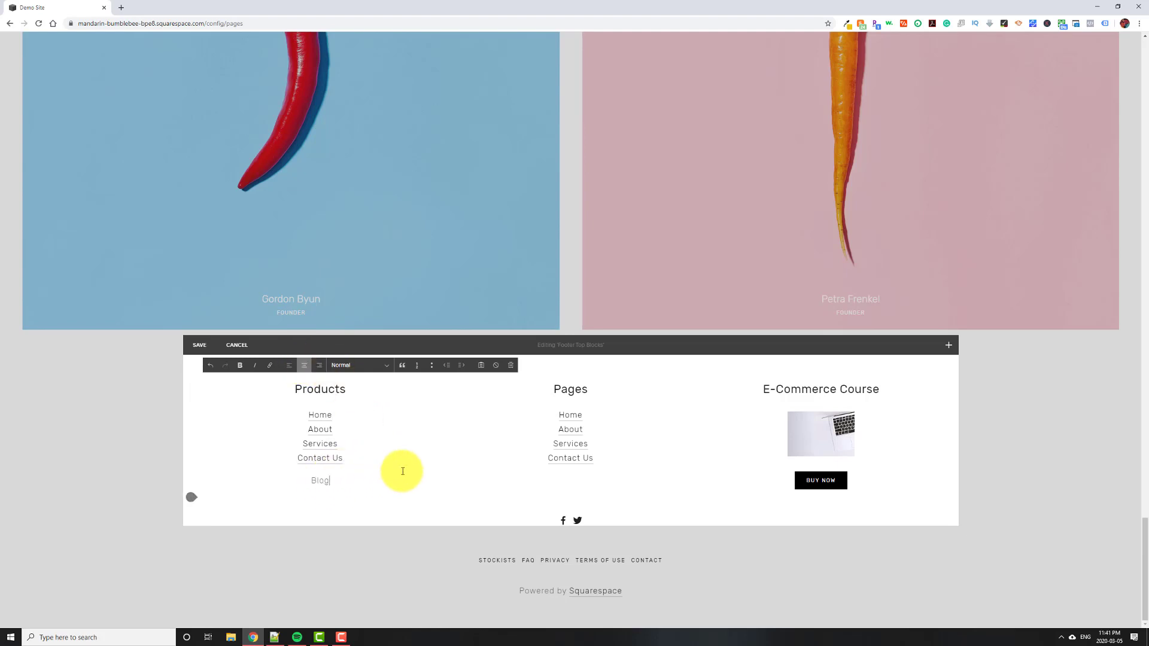
pyautogui.click(306, 481)
pyautogui.press('BackSpace')
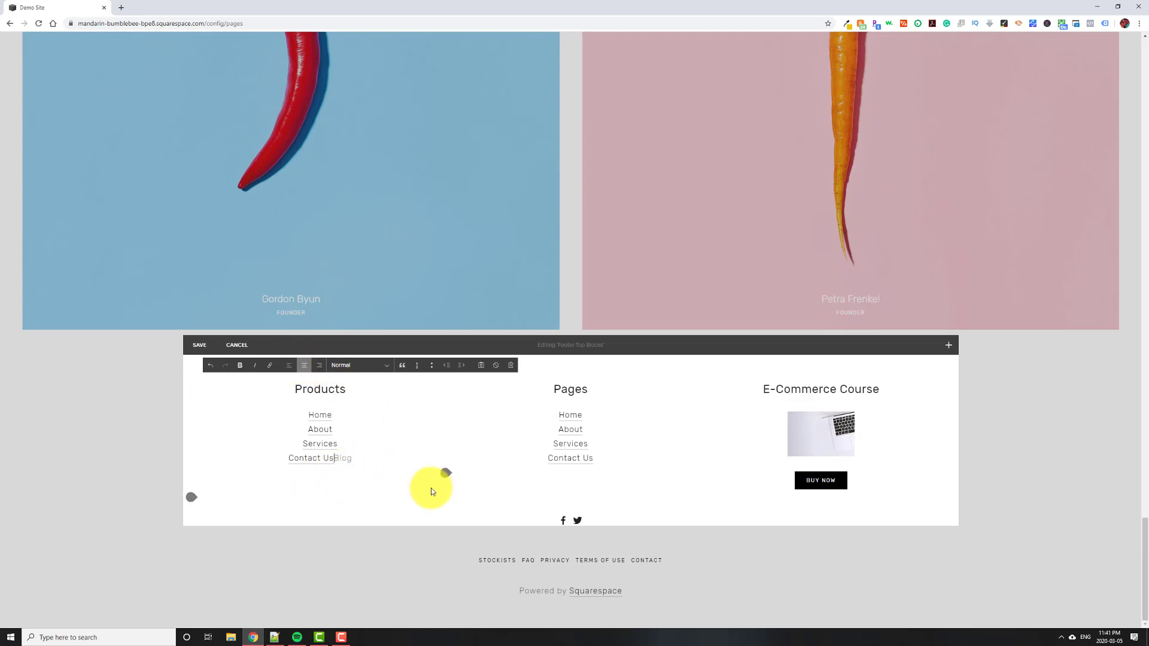
pyautogui.press('Return')
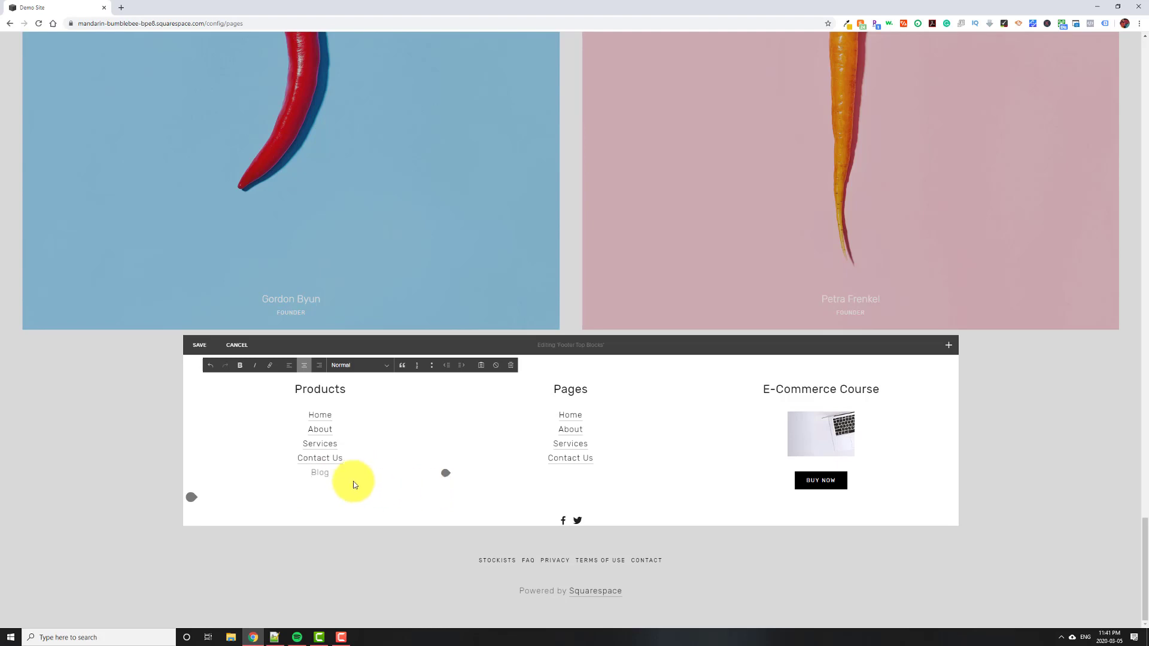
# - Link the Blog text to the site's /blog page and apply the link
pyautogui.doubleClick(320, 473)
pyautogui.click(281, 368)
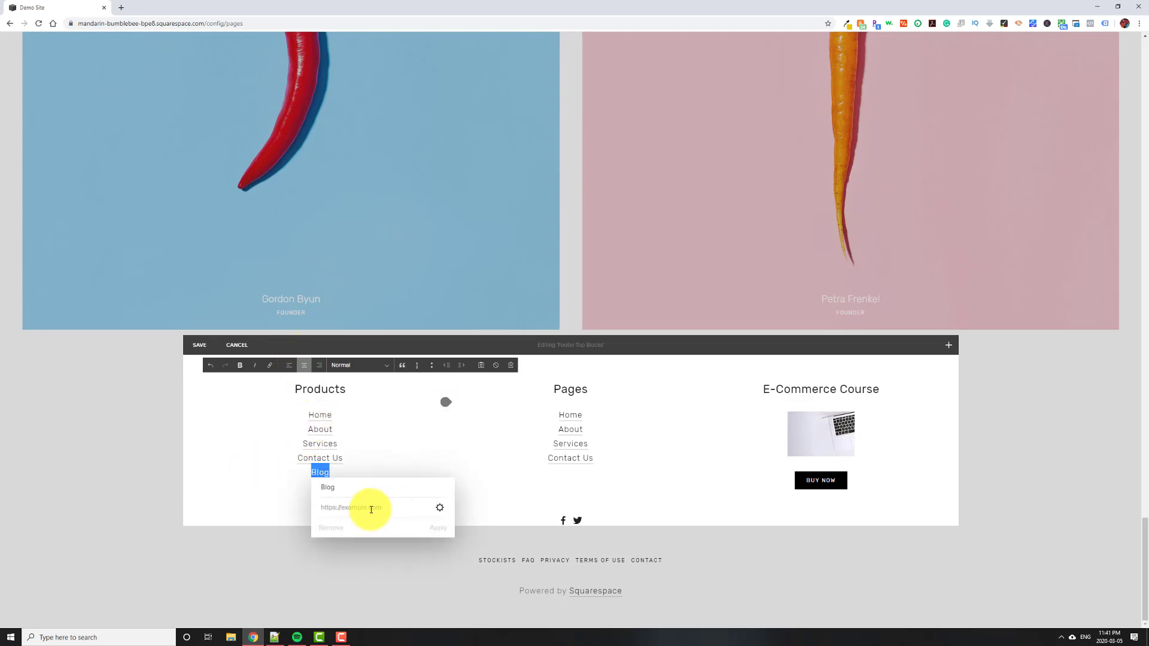
pyautogui.click(440, 507)
pyautogui.click(397, 261)
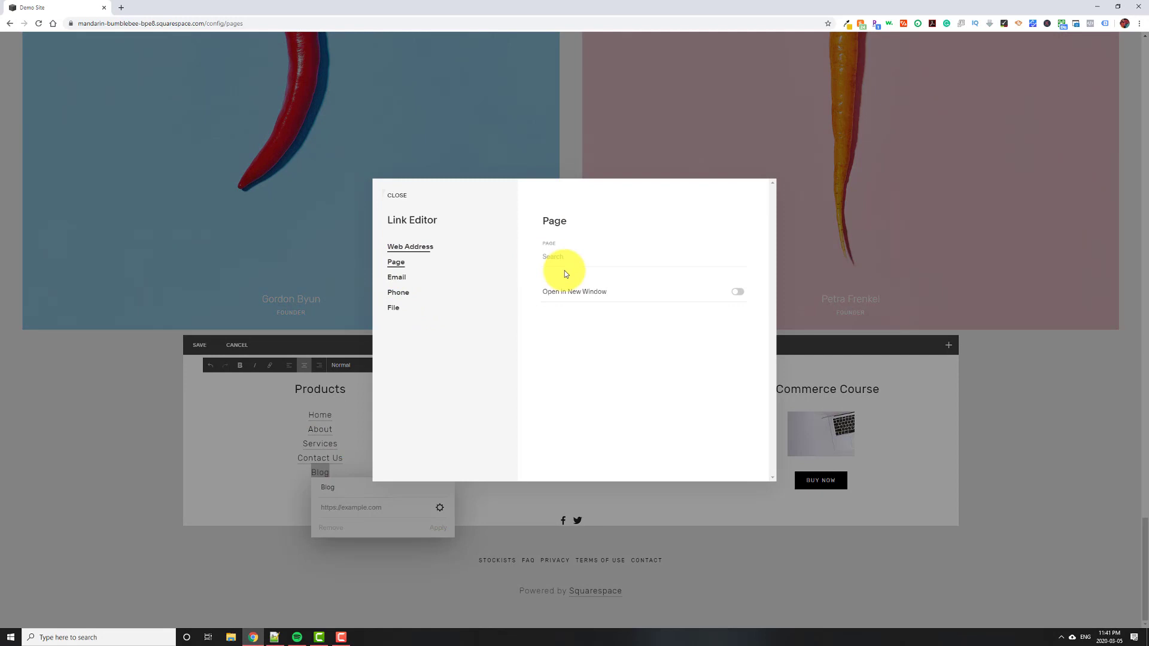
pyautogui.click(581, 257)
pyautogui.click(589, 288)
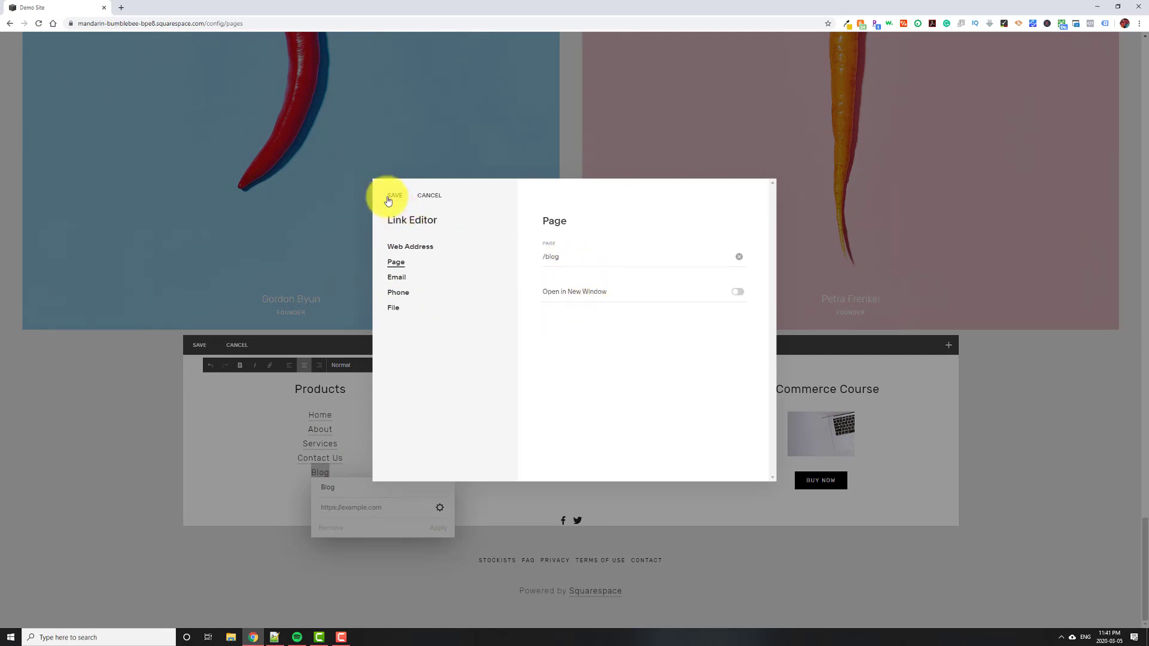
pyautogui.click(397, 195)
pyautogui.click(437, 529)
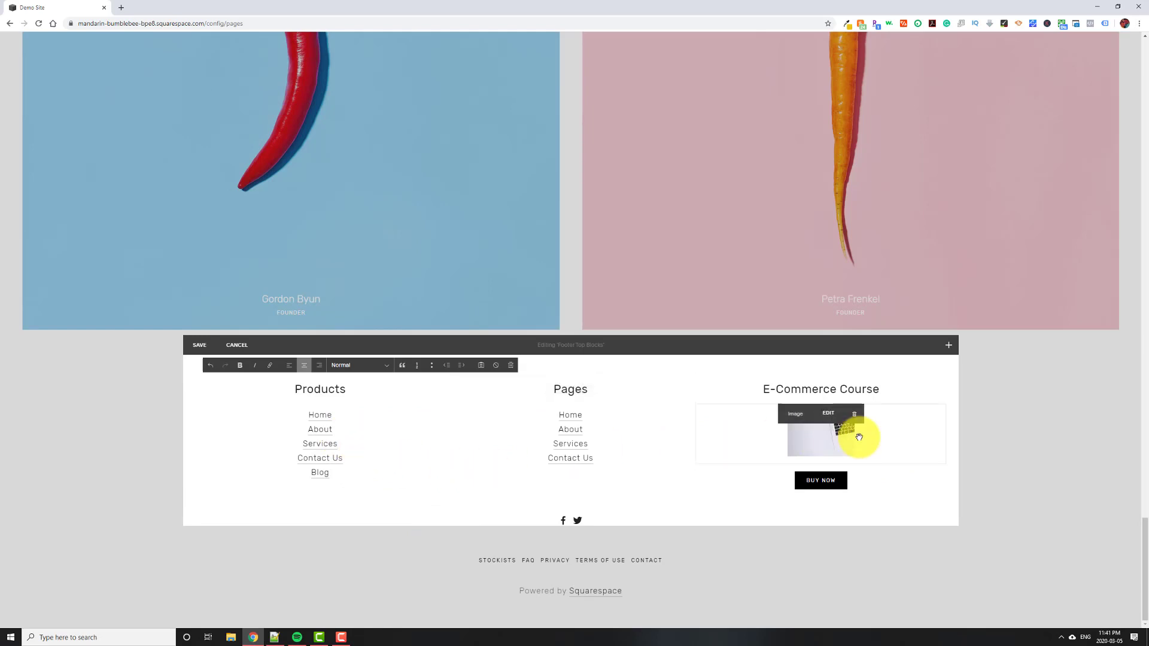
pyautogui.moveTo(881, 483)
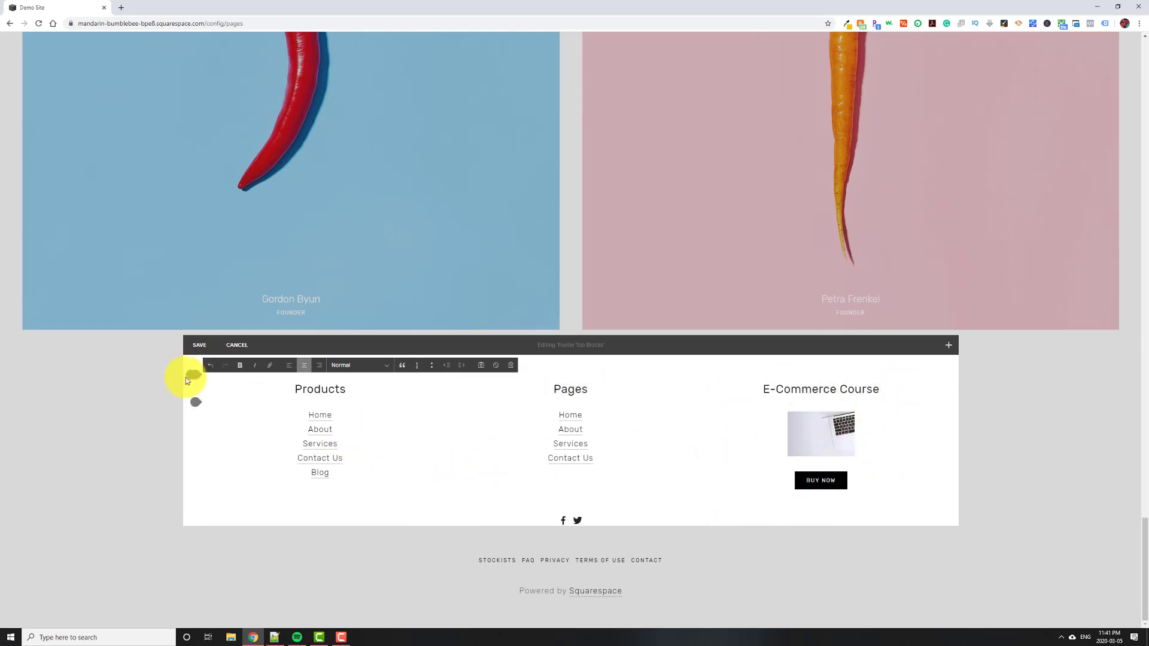
pyautogui.click(191, 375)
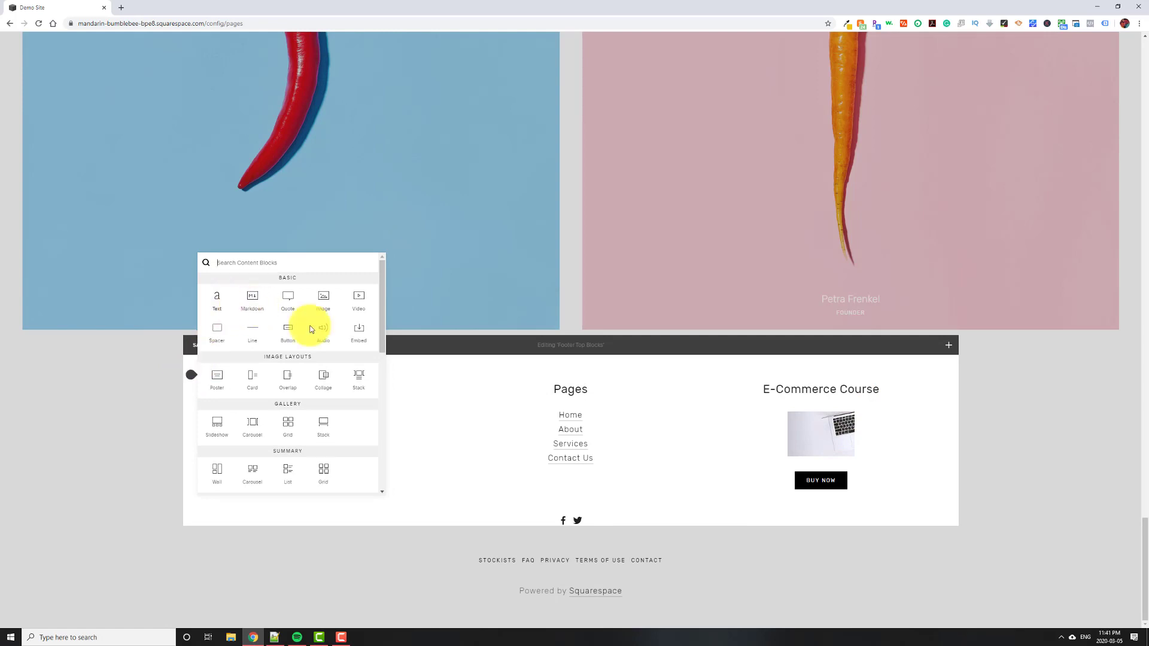
pyautogui.click(253, 302)
pyautogui.moveTo(559, 380); pyautogui.dragTo(179, 447)
pyautogui.click(246, 389)
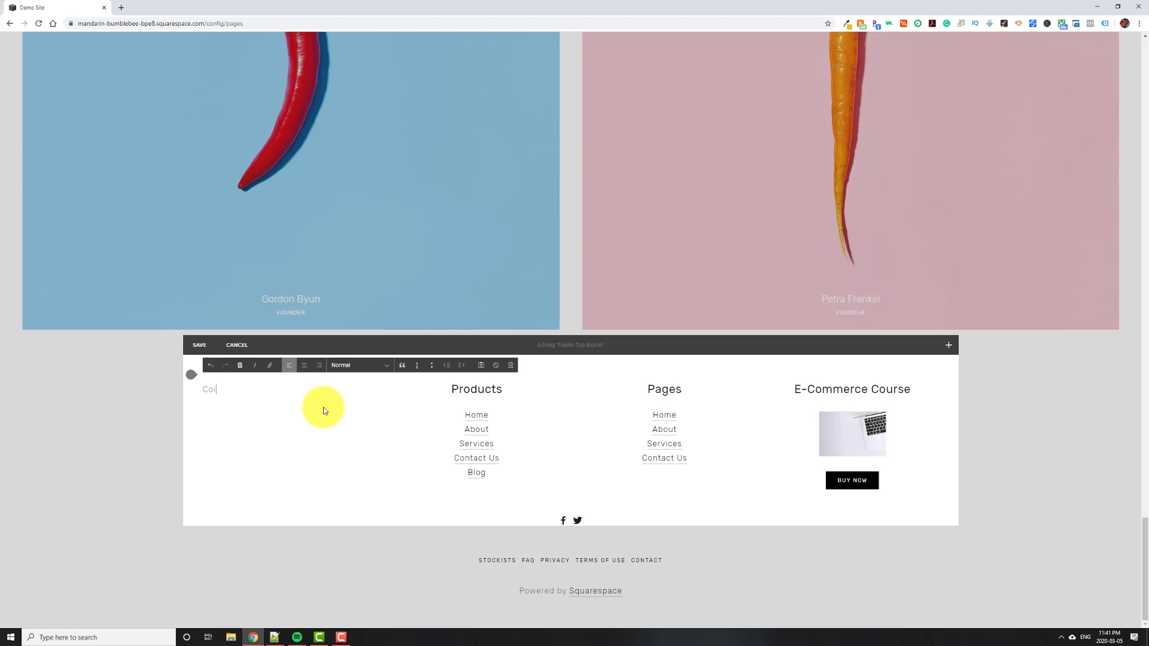
pyautogui.click(265, 436)
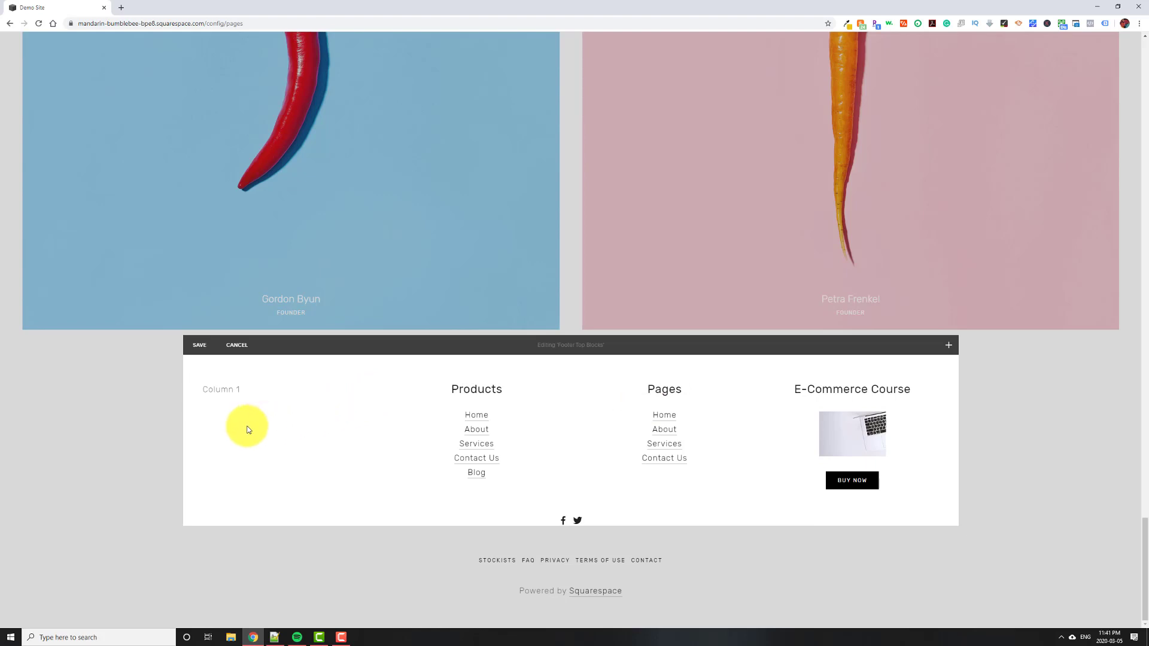
pyautogui.click(274, 387)
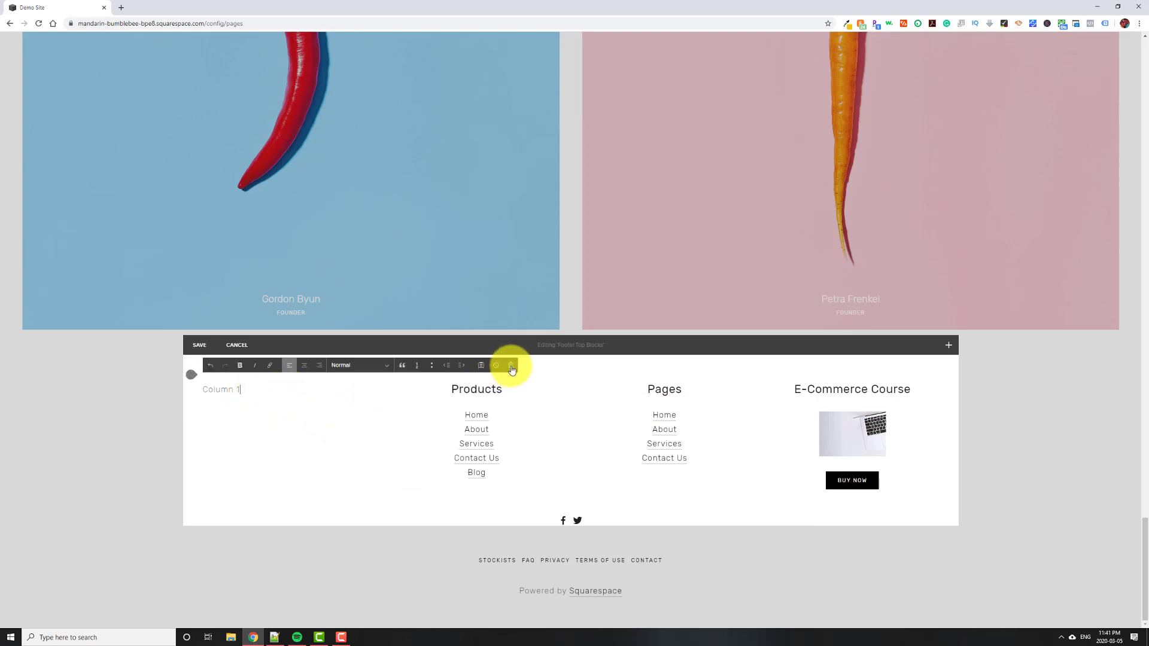
pyautogui.click(511, 365)
pyautogui.click(547, 386)
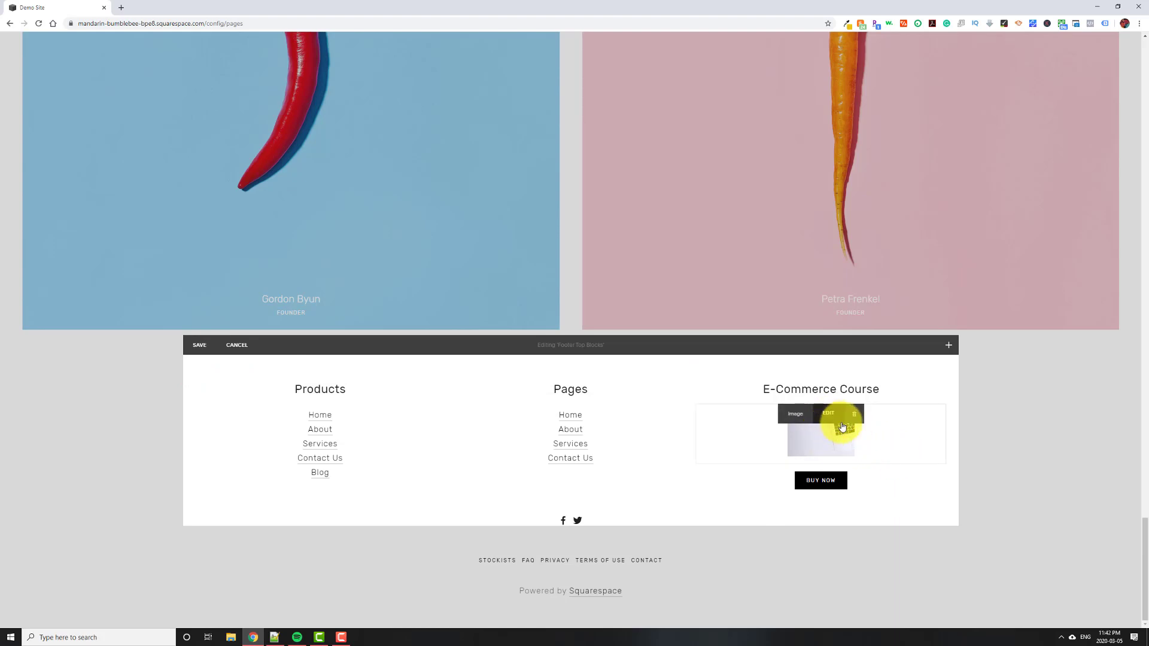
# - Apply the course image block settings, then save the footer edits
pyautogui.click(841, 424)
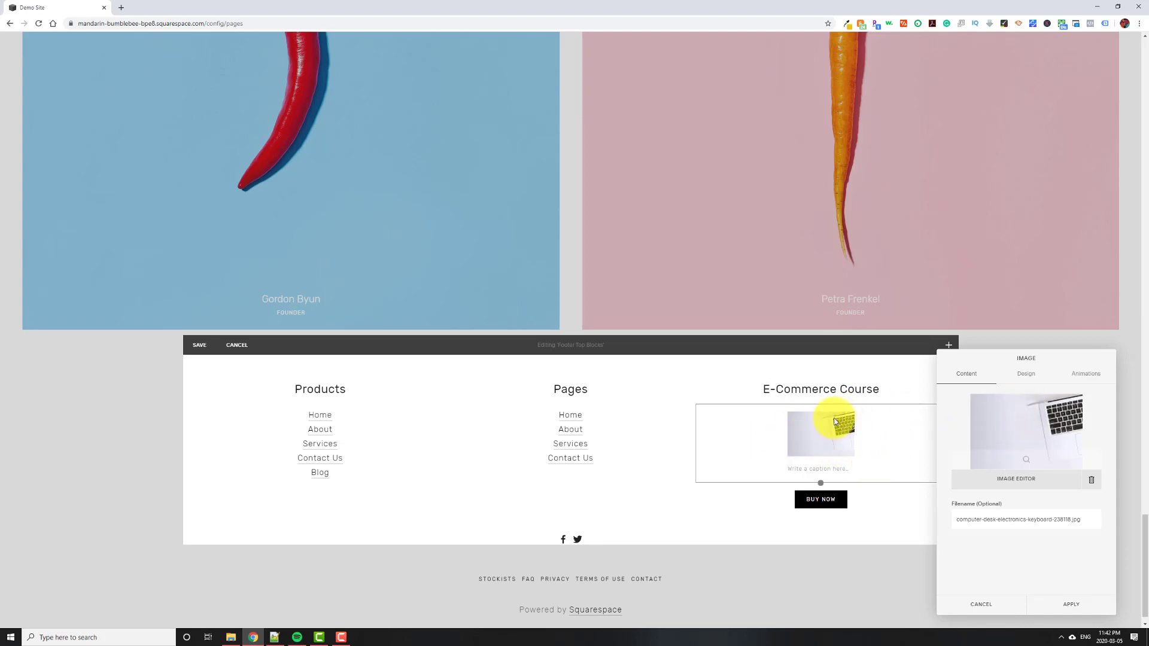
pyautogui.click(1049, 604)
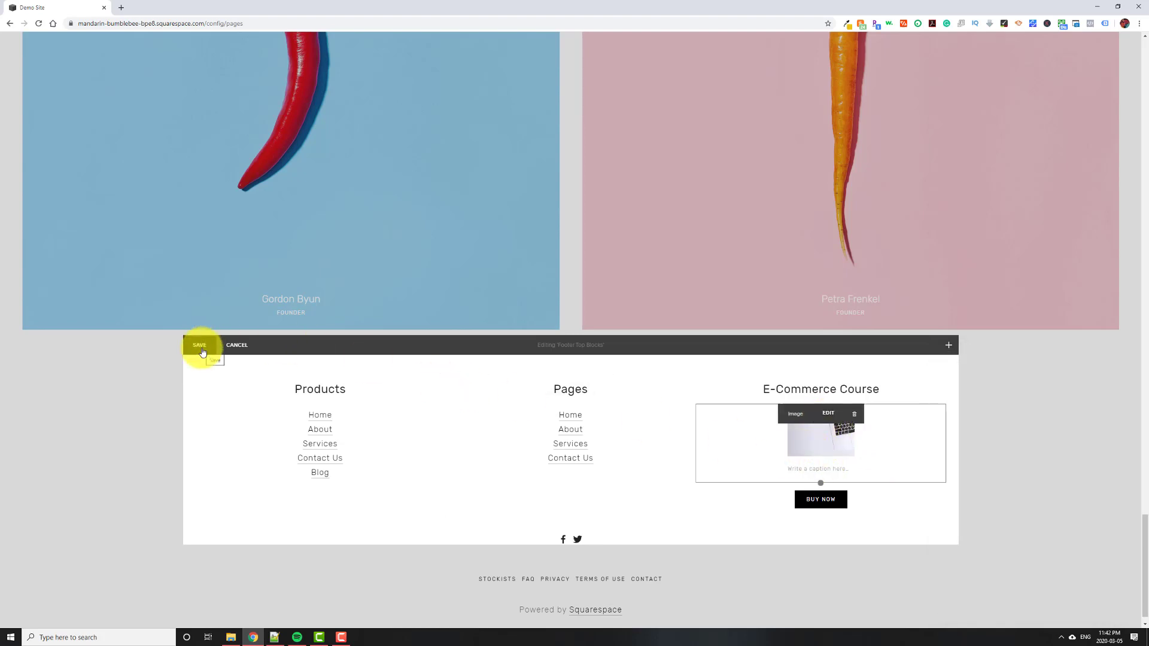
pyautogui.click(160, 465)
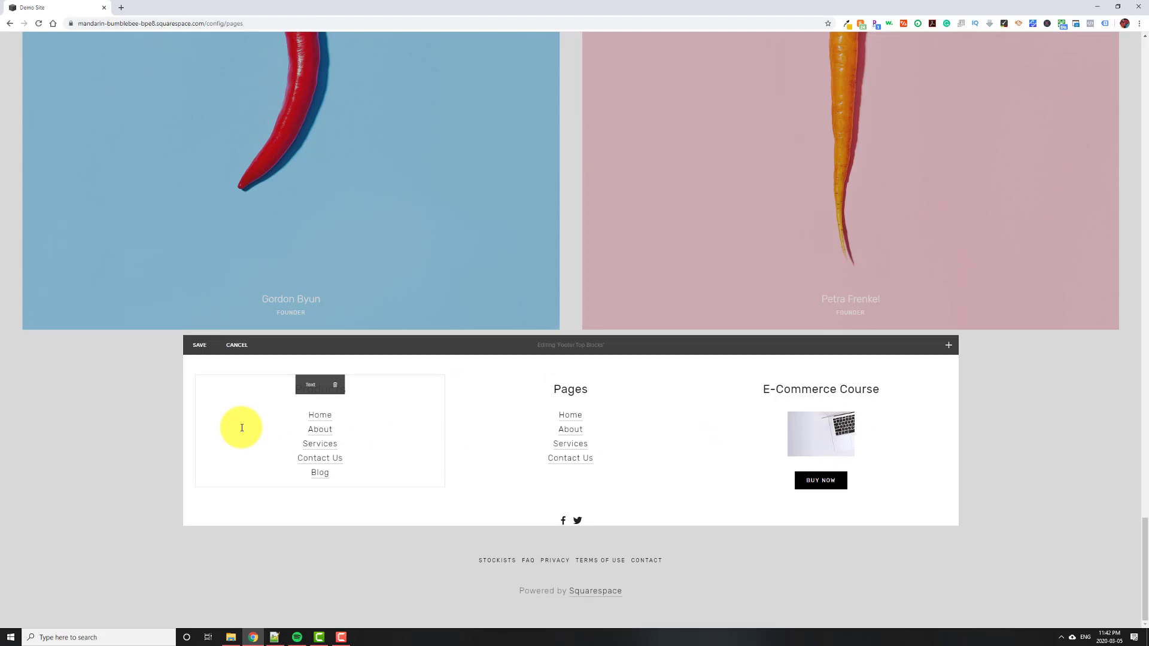
pyautogui.click(193, 352)
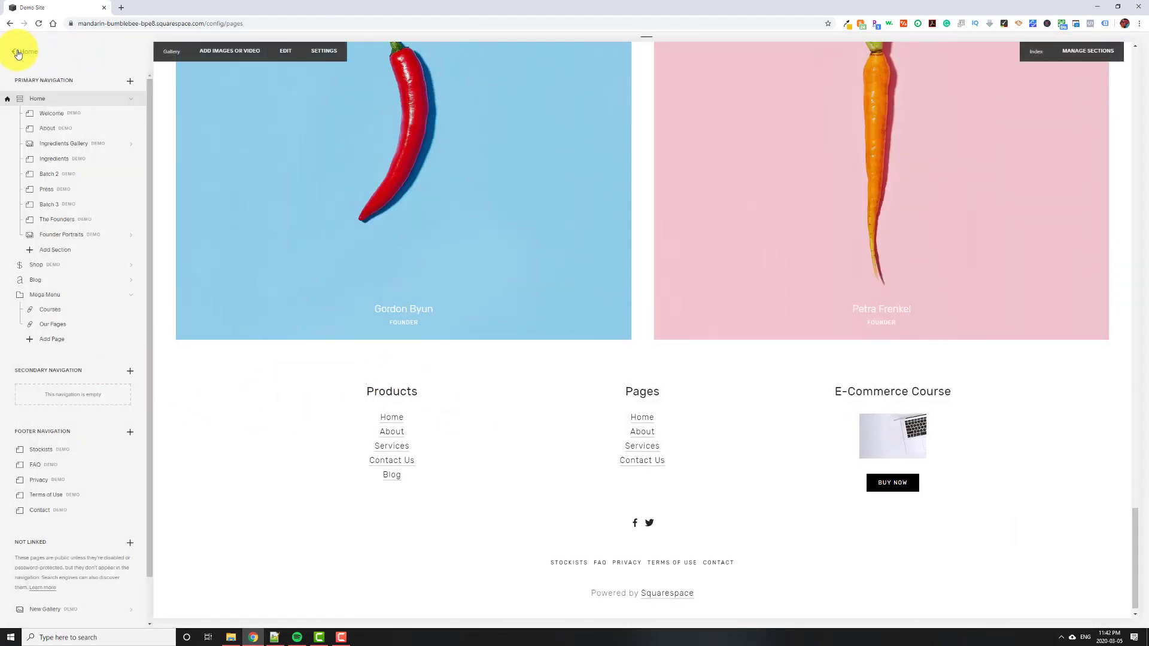
# - Go to Settings › Advanced › Code Injection
pyautogui.click(19, 51)
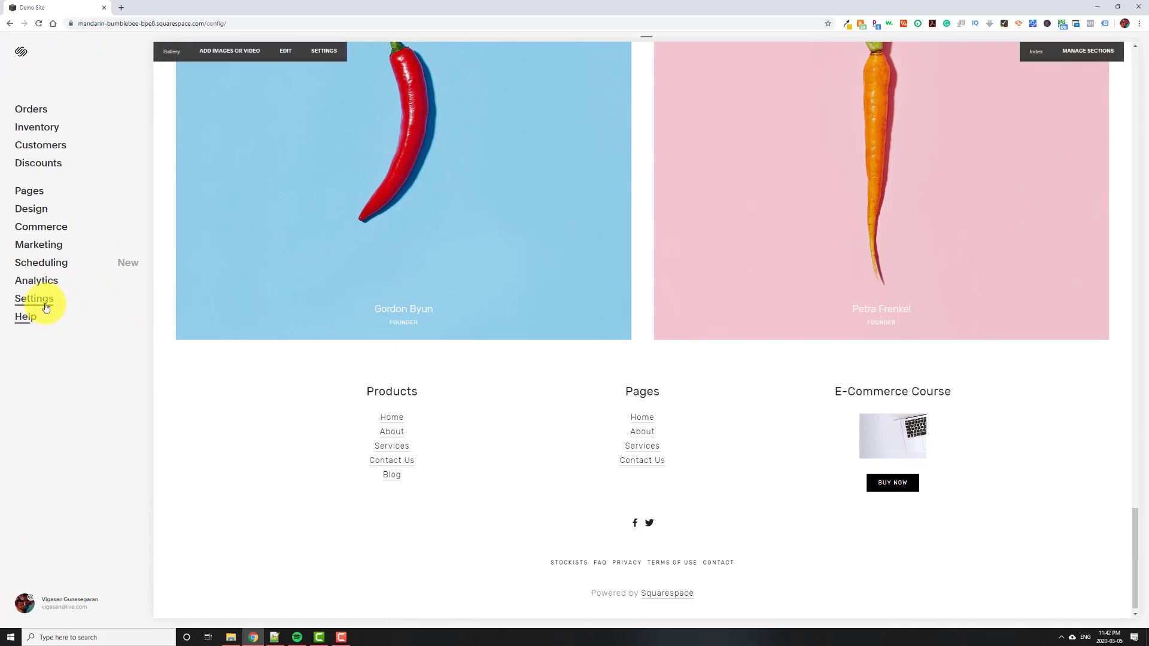
pyautogui.click(43, 302)
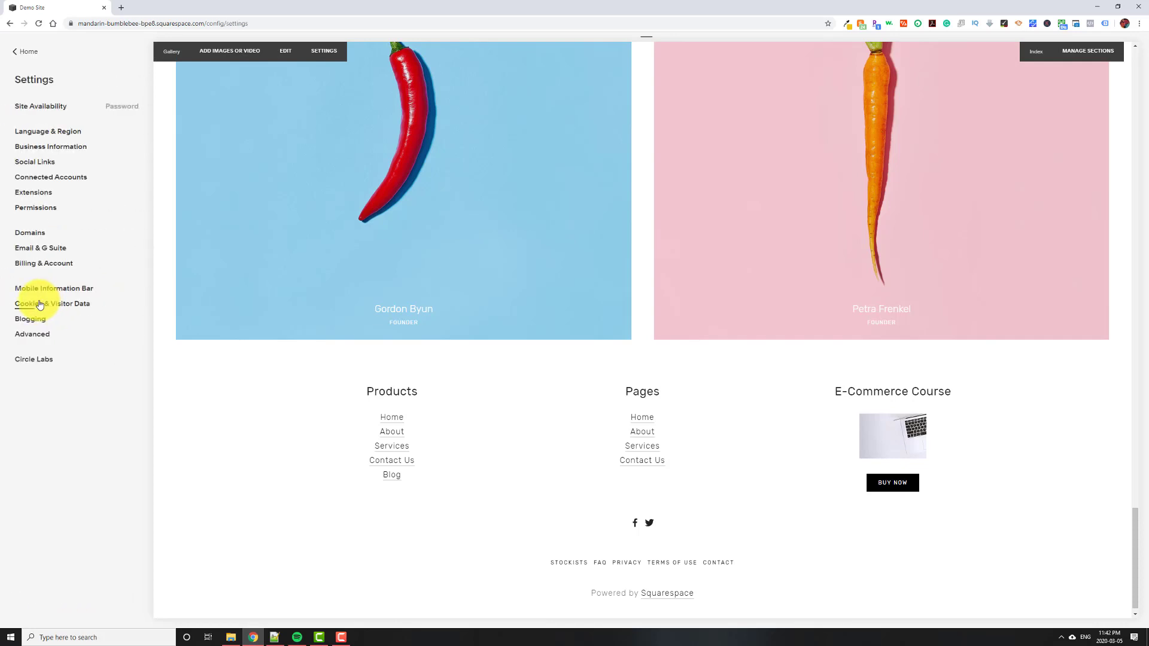
pyautogui.click(36, 335)
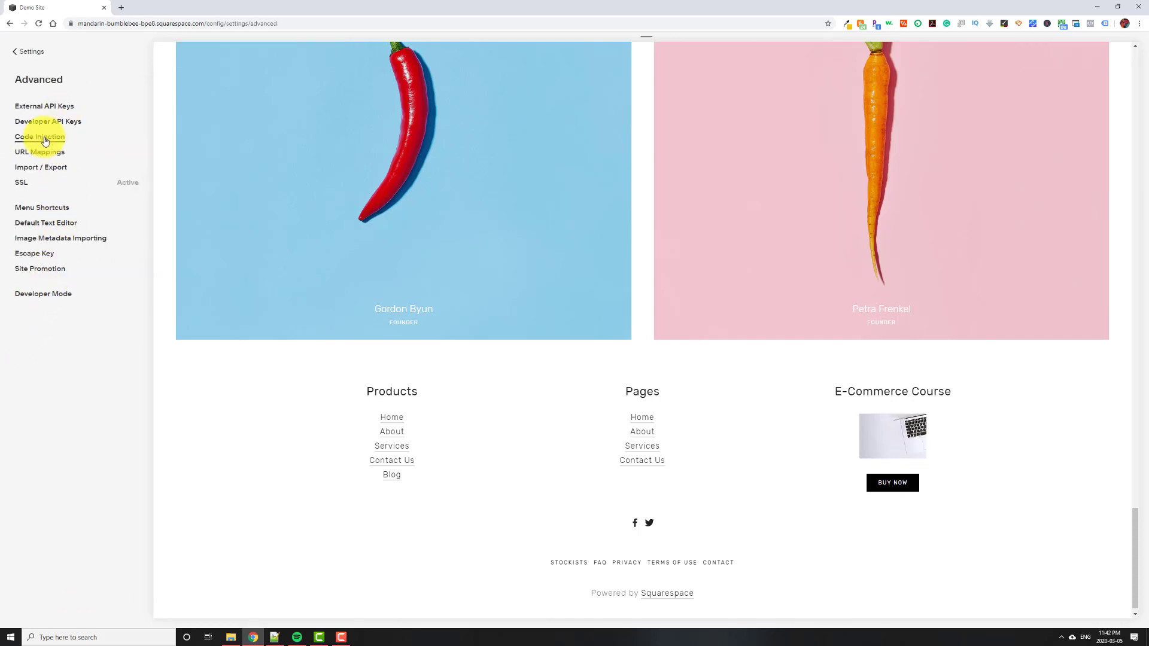
pyautogui.click(45, 141)
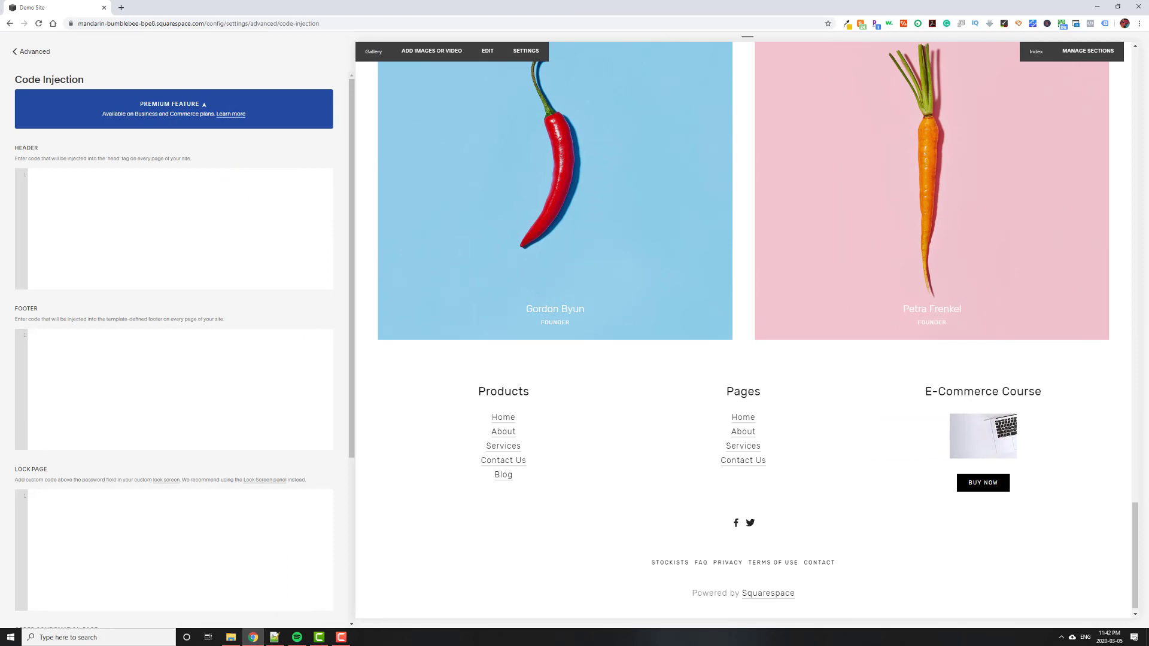
# - Paste the jQuery script appending #footerBlocksTop to the Mega Menu into the Header box and save
pyautogui.press('F10')
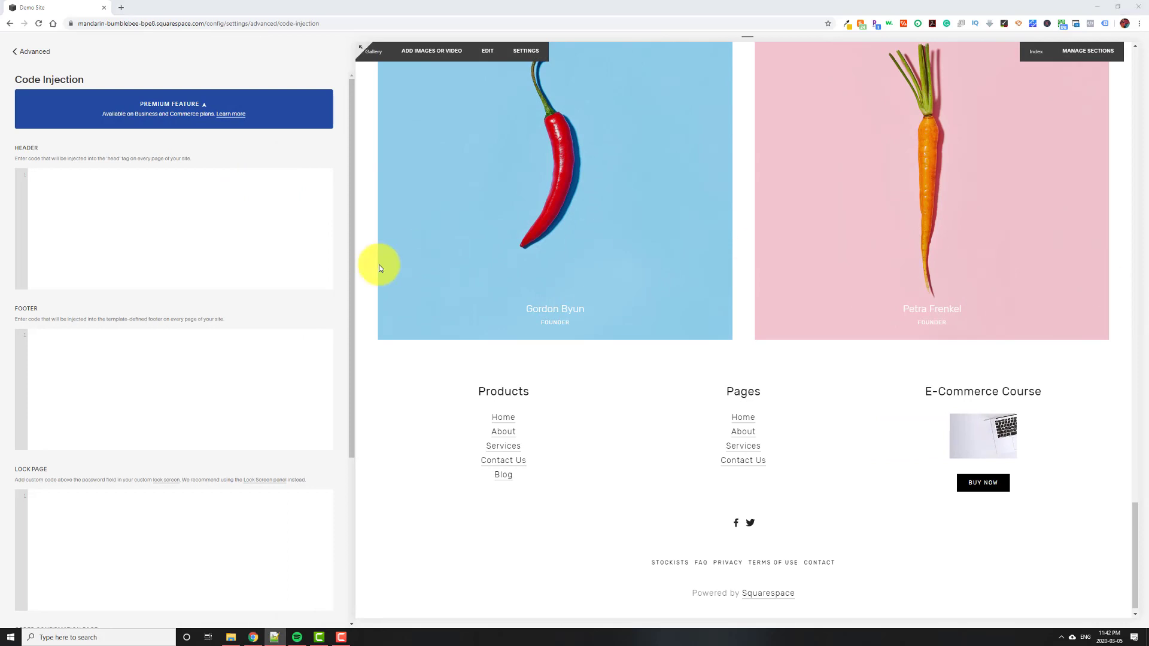
pyautogui.click(164, 213)
pyautogui.write('<script src="//ajax.googleapis.com/ajax/libs/jquery/3.4.1/jquery.min.js"></script> <script> $( document ).ready(function() {     $(".Header-nav--primary .Header-nav-item--folder:nth-child(4) .Header-nav-folder").append( $( "#footerBlocksTop" ) );   });  </script>')
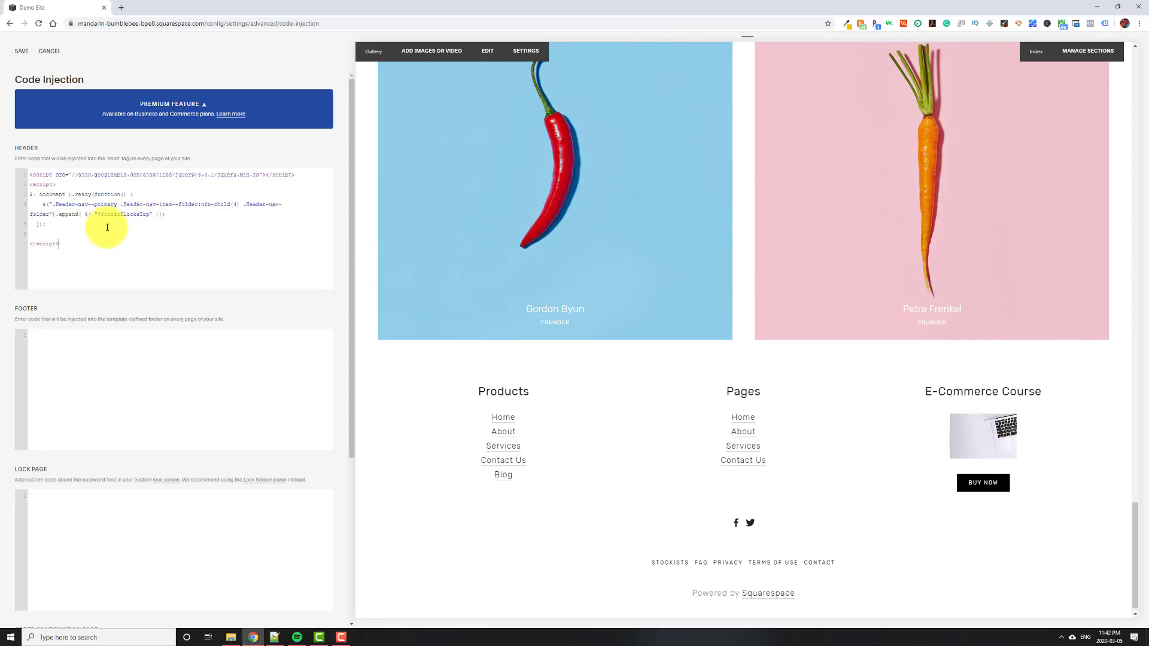
pyautogui.click(20, 52)
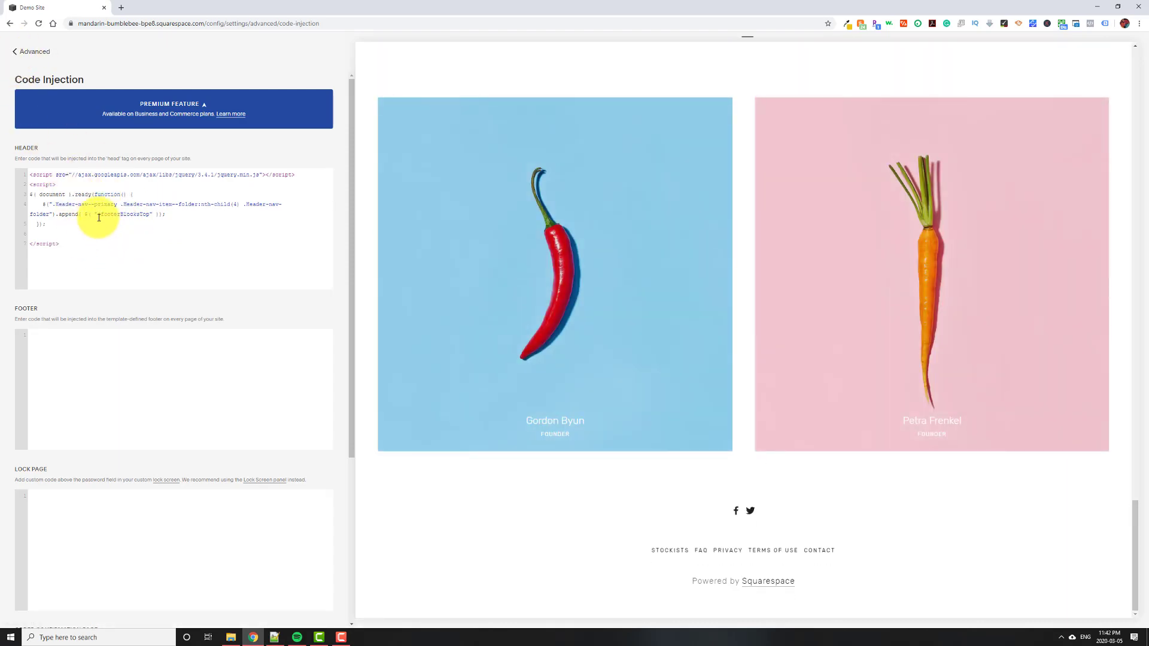
pyautogui.scroll(10, 736, 500)
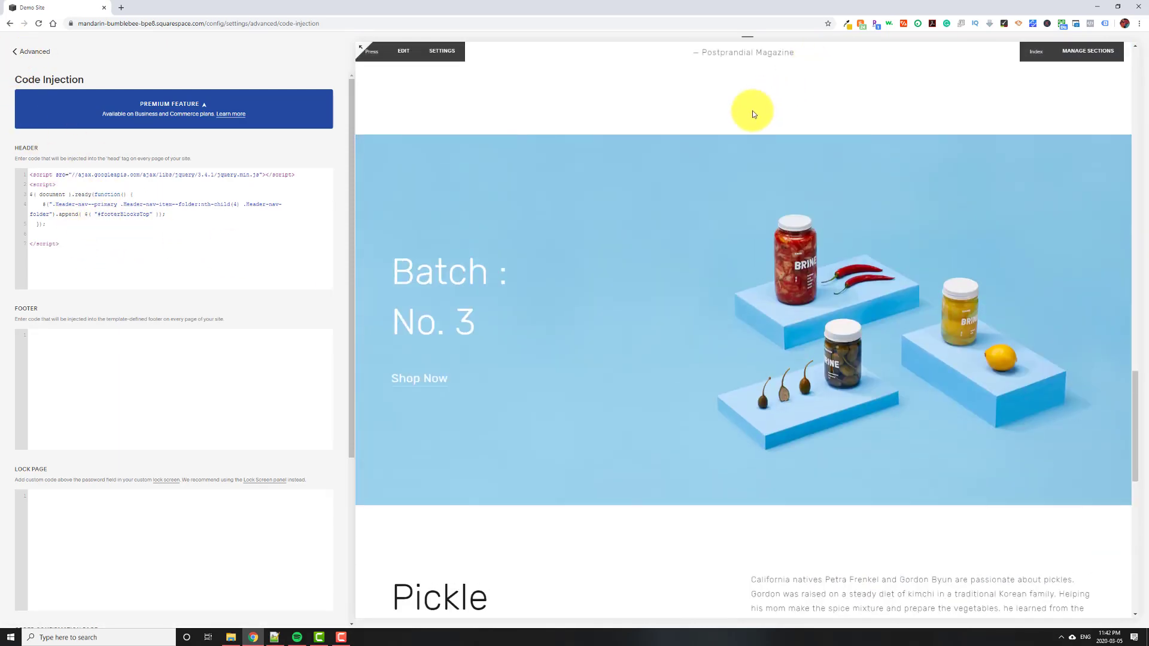
pyautogui.scroll(10, 753, 114)
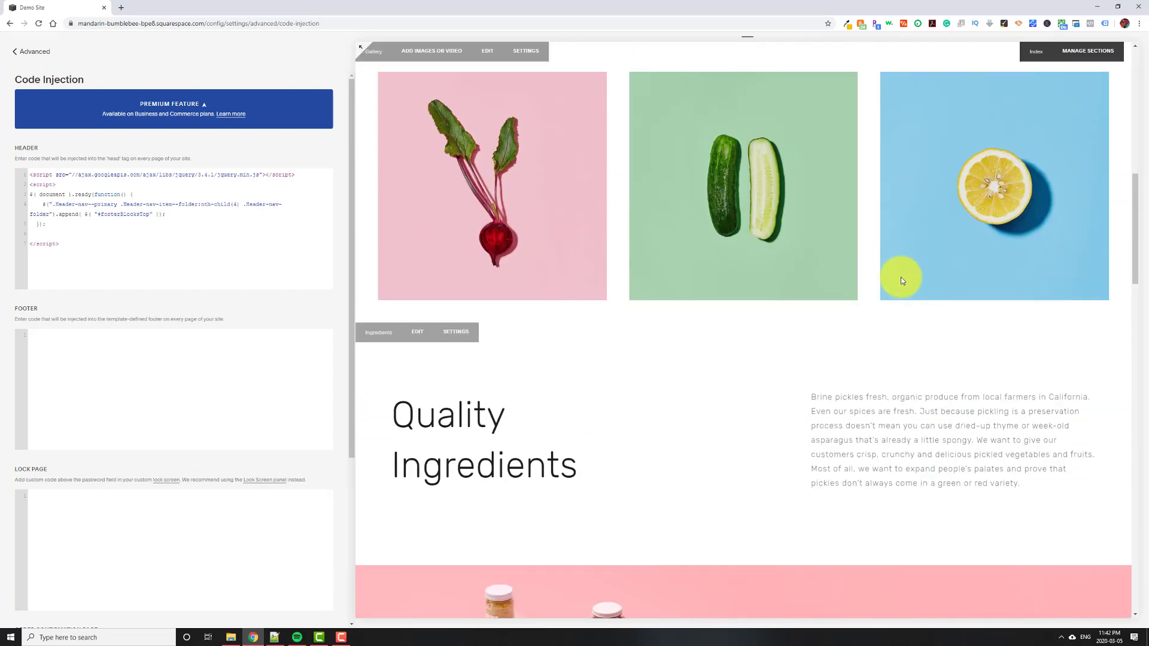
pyautogui.scroll(10, 900, 278)
pyautogui.moveTo(1027, 70)
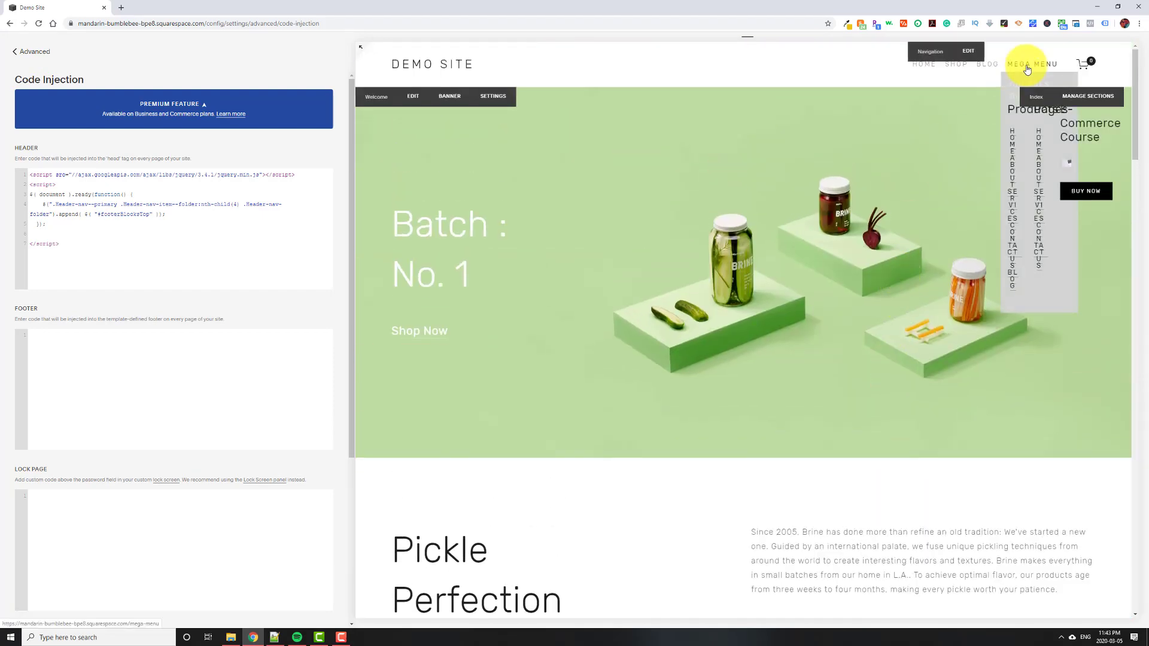
pyautogui.click(19, 53)
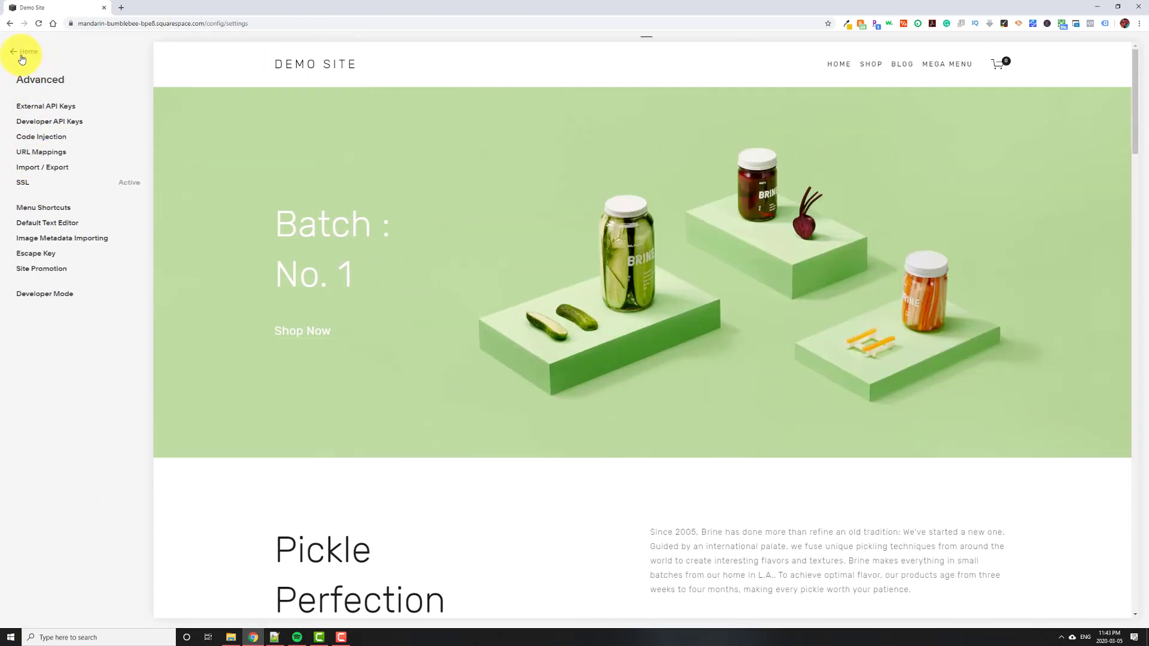
# - Save the Mega Menu custom CSS under Design and preview the hover panel on the live site
pyautogui.click(22, 54)
pyautogui.click(23, 56)
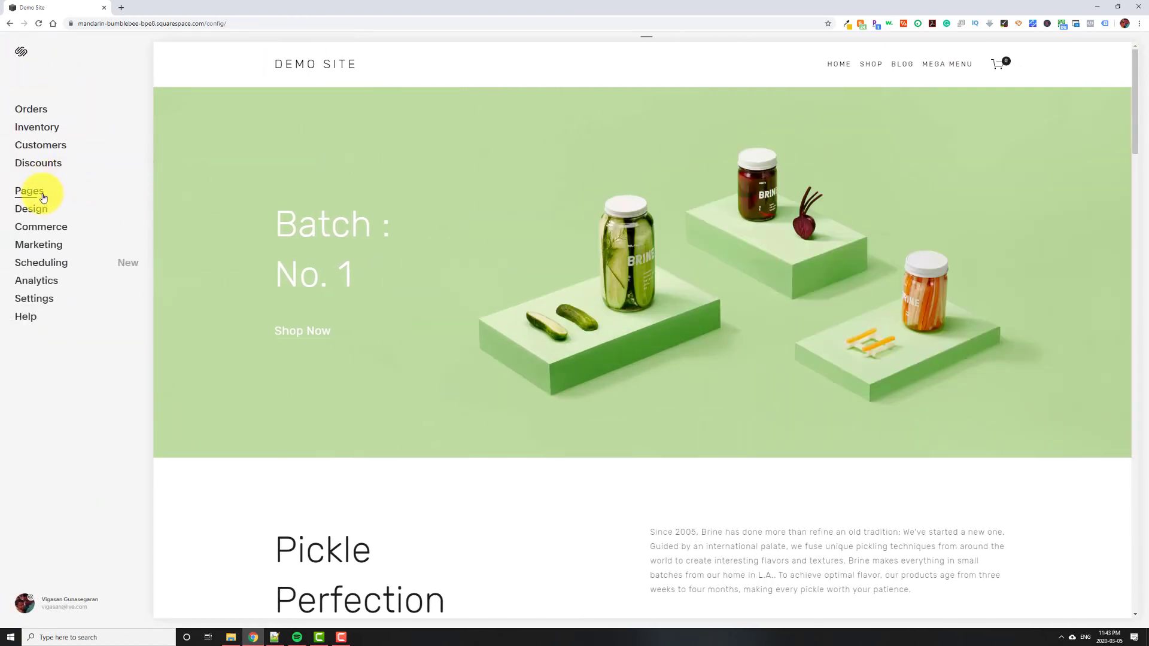
pyautogui.click(48, 212)
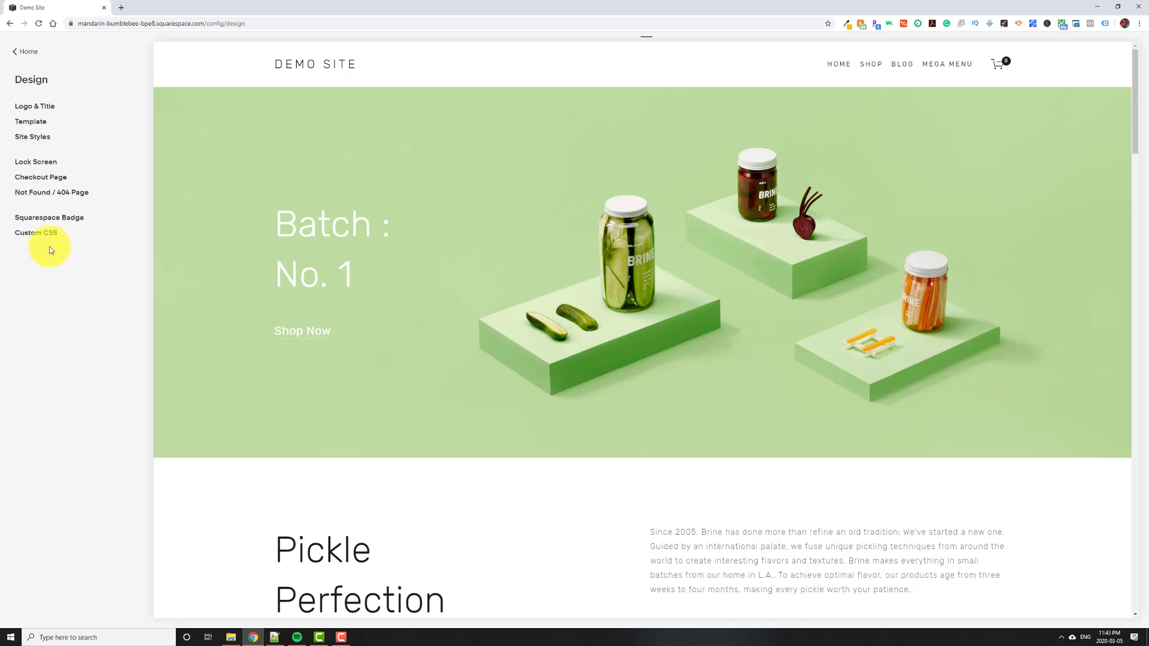
pyautogui.click(122, 244)
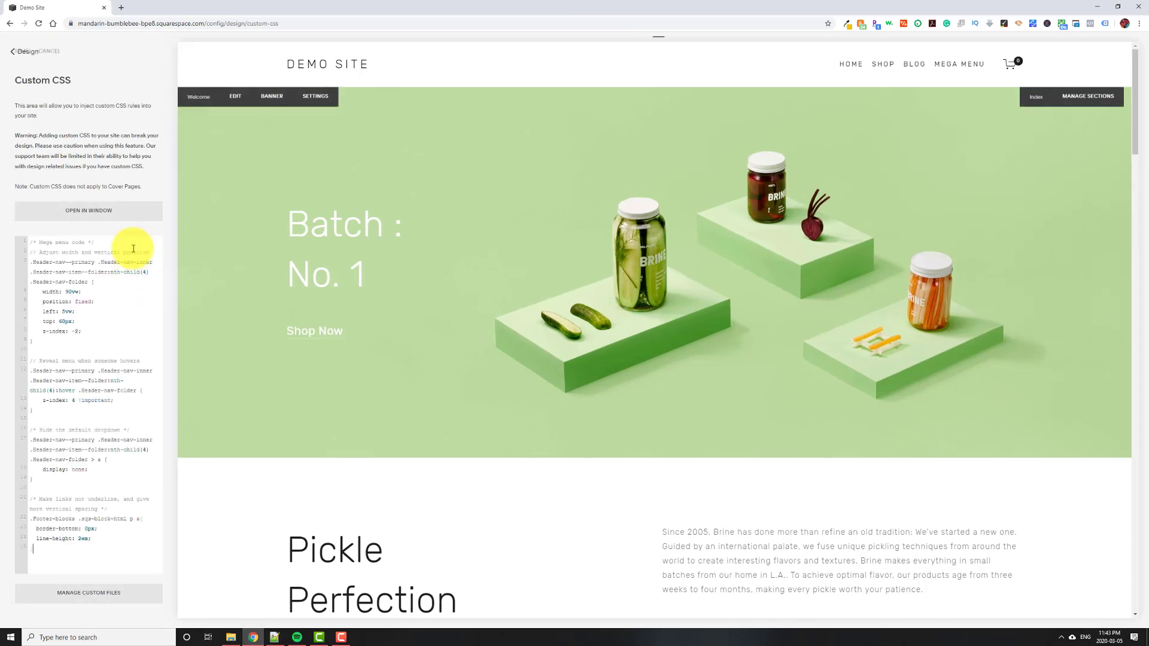
pyautogui.click(21, 53)
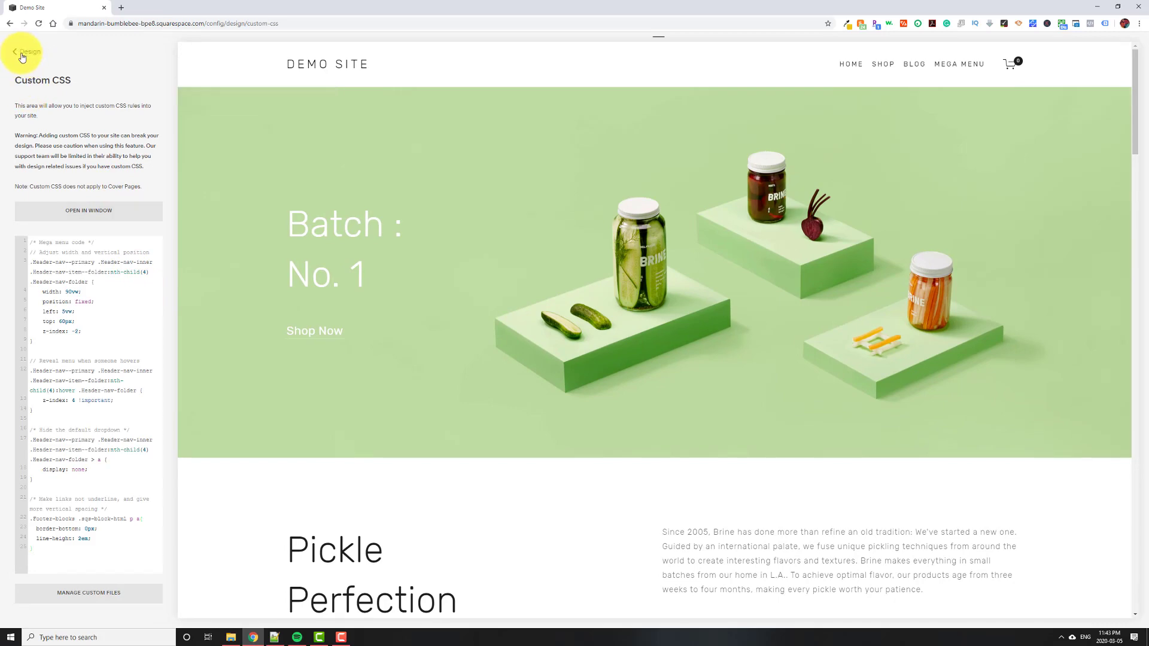
pyautogui.press('Escape')
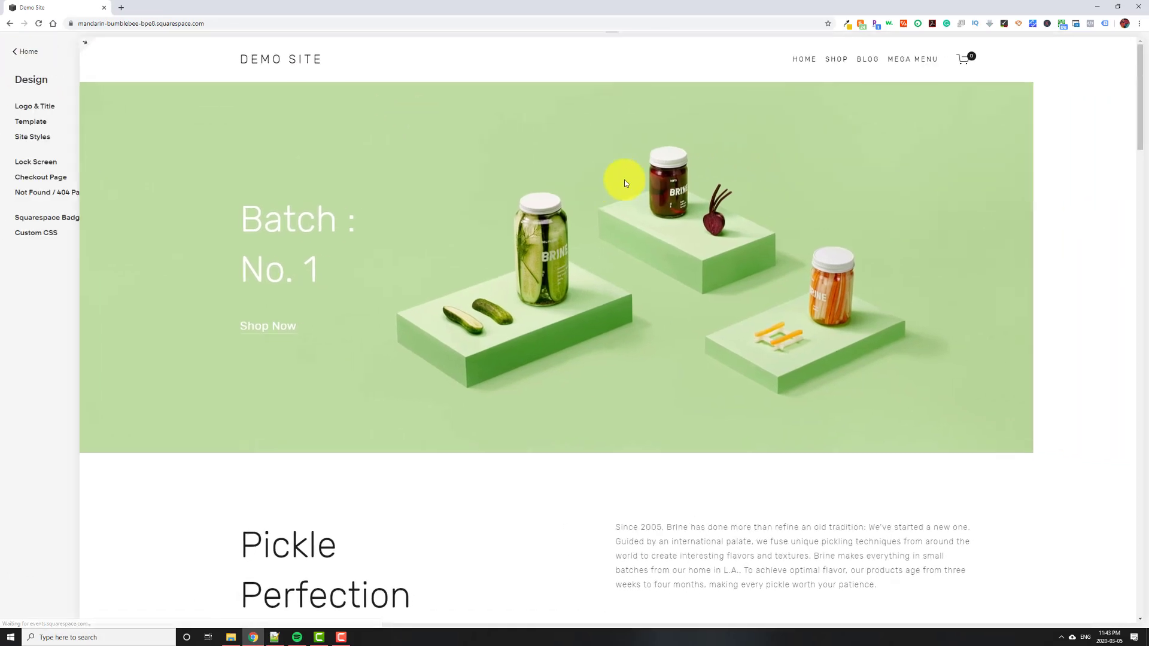
pyautogui.click(2, 47)
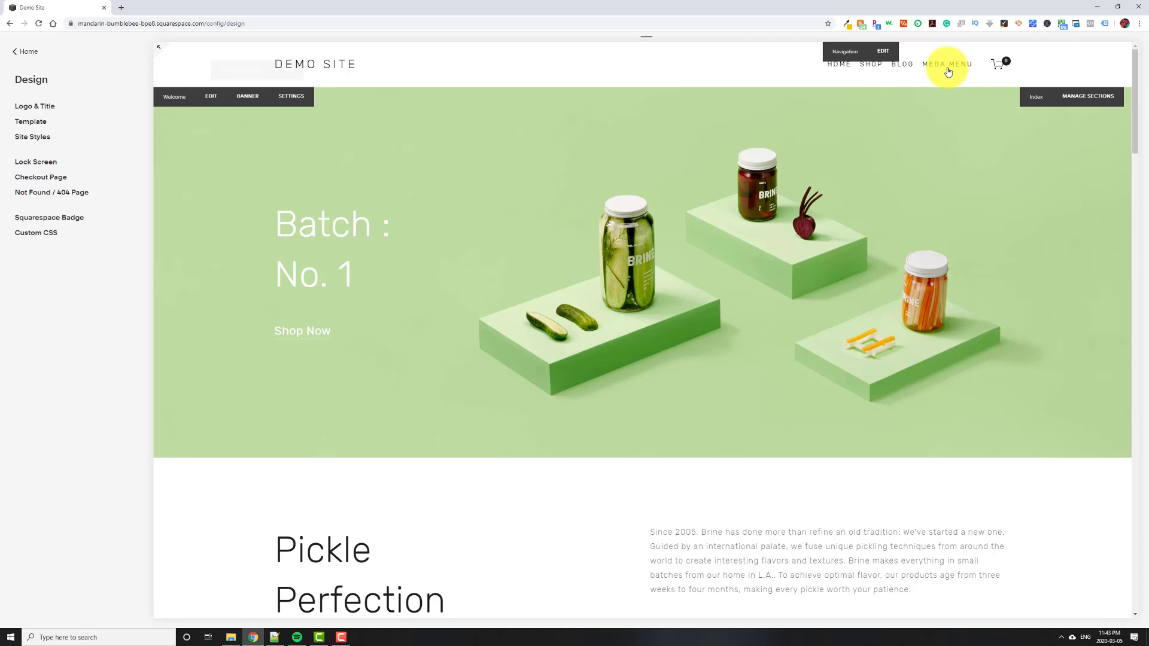
pyautogui.moveTo(951, 64)
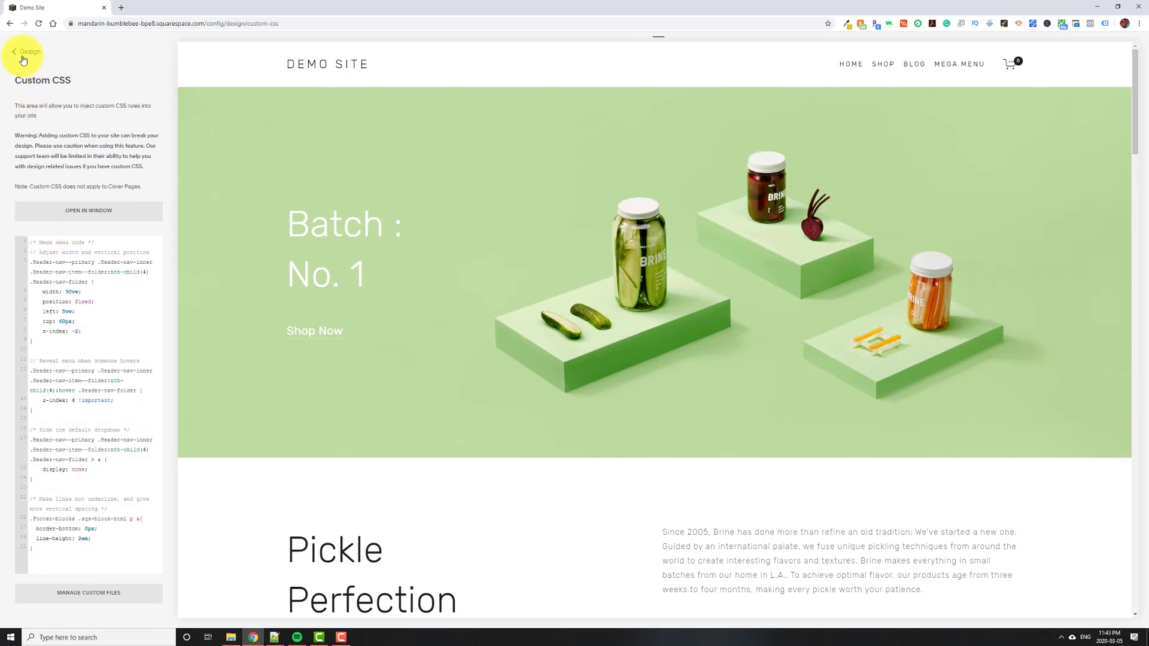
# - Return to Settings › Advanced
pyautogui.click(7, 56)
pyautogui.click(8, 56)
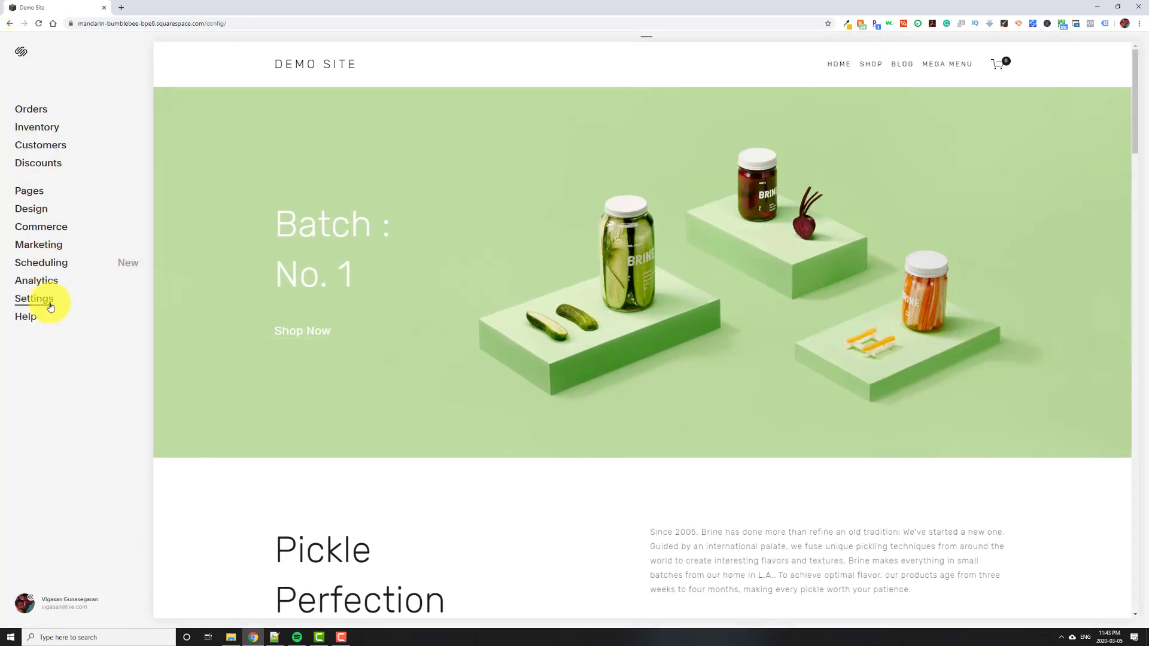
pyautogui.click(50, 307)
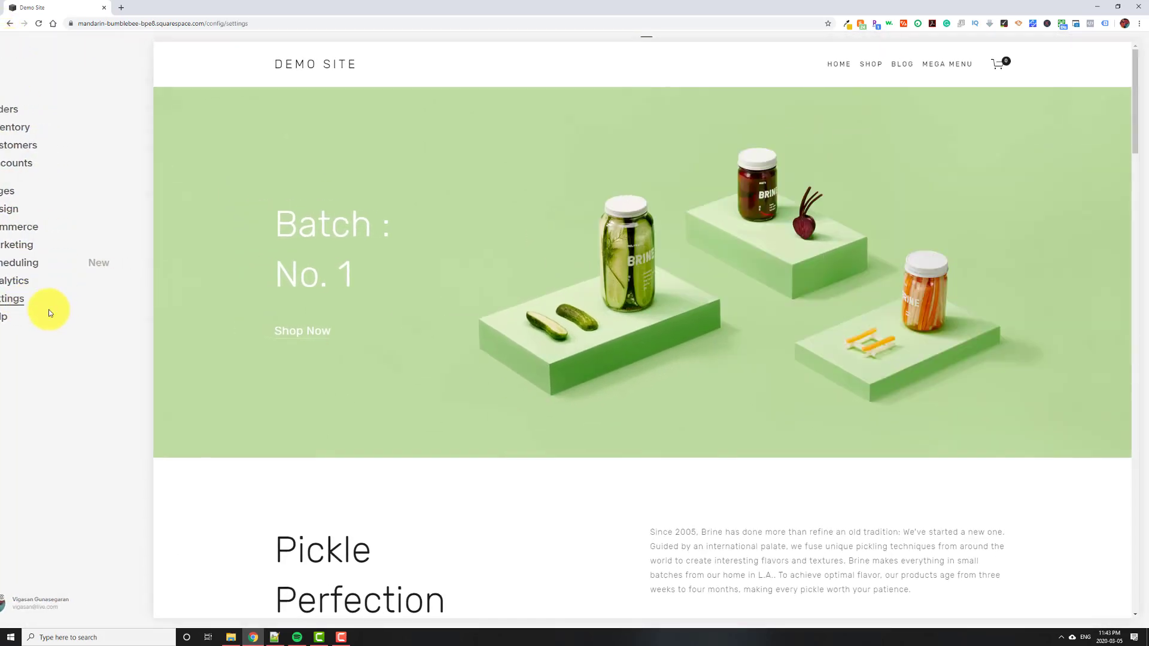
pyautogui.click(45, 333)
pyautogui.click(39, 136)
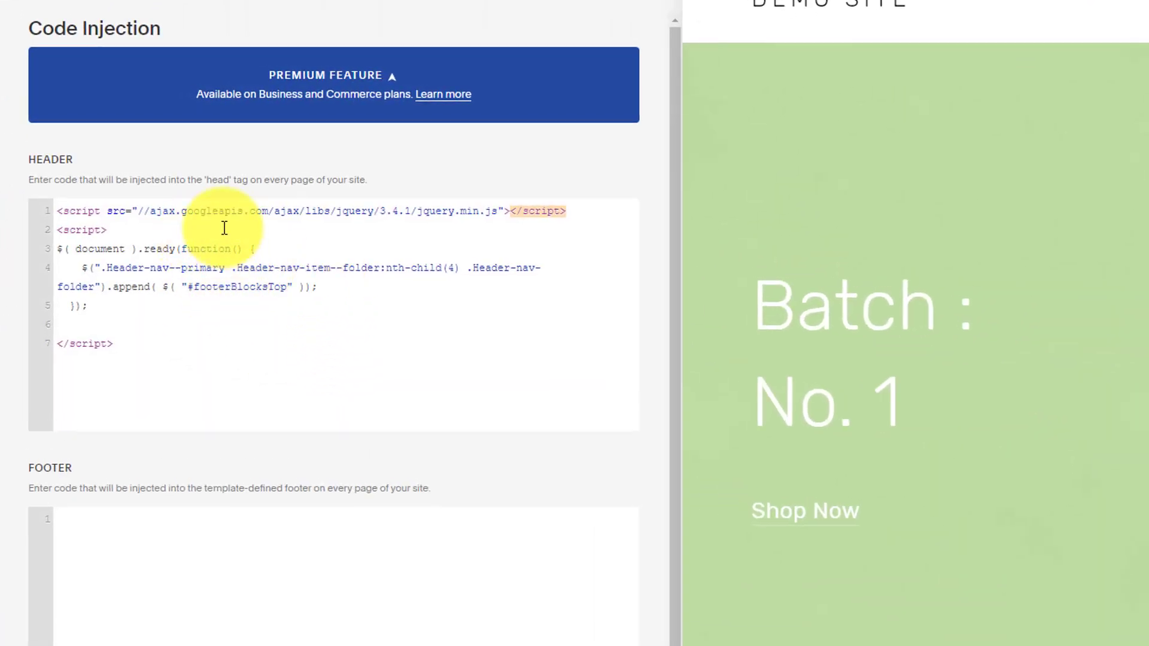
pyautogui.moveTo(593, 211); pyautogui.dragTo(13, 209)
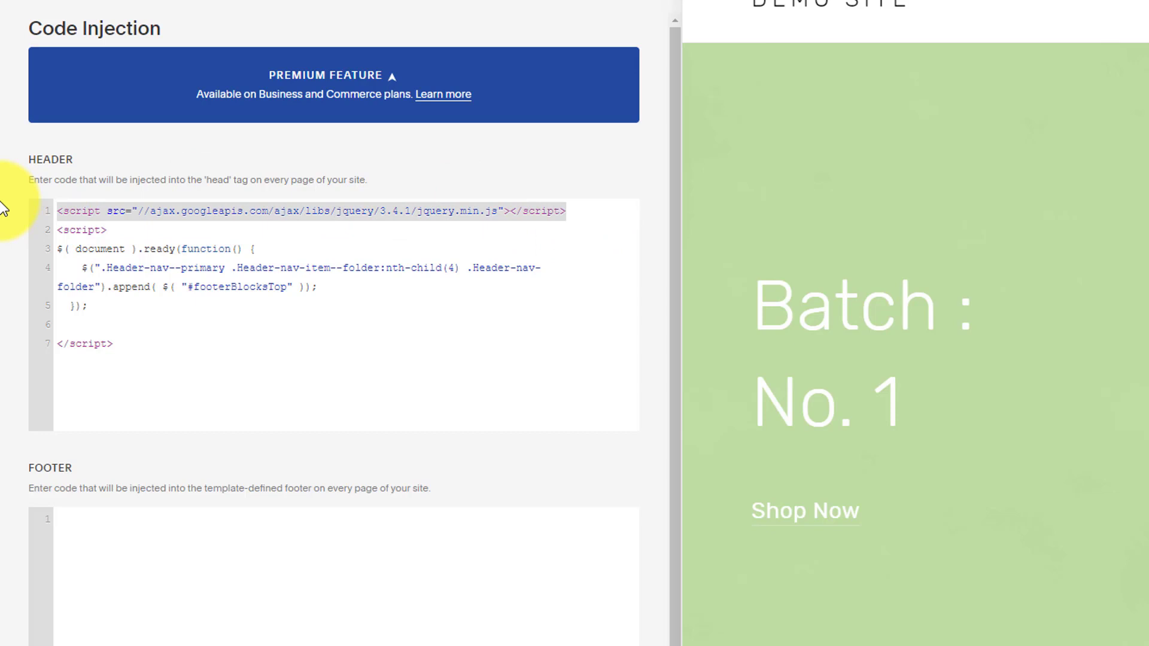
pyautogui.click(410, 212)
pyautogui.moveTo(418, 212); pyautogui.dragTo(496, 212)
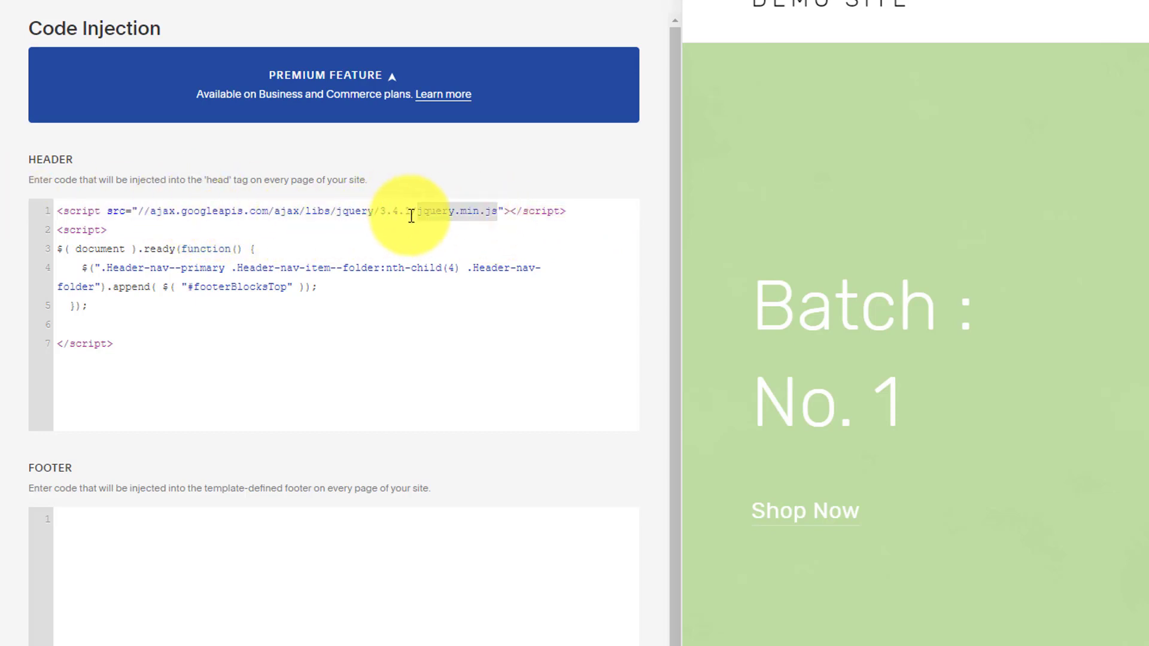
pyautogui.click(108, 231)
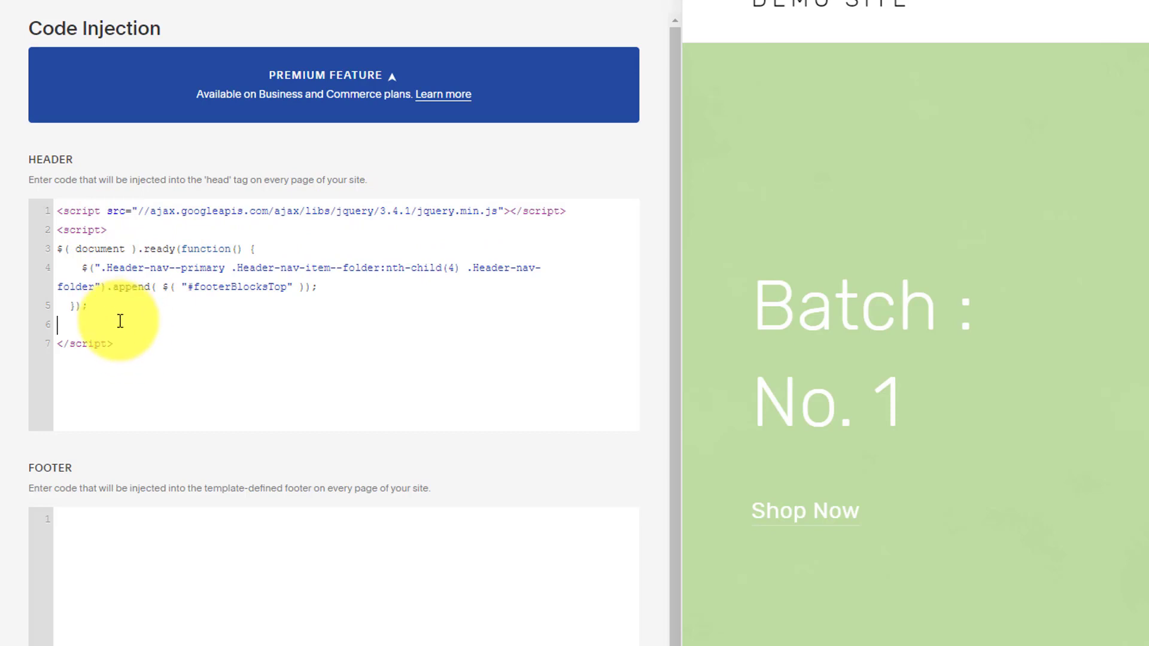
pyautogui.press('BackSpace')
pyautogui.moveTo(141, 328); pyautogui.dragTo(103, 226)
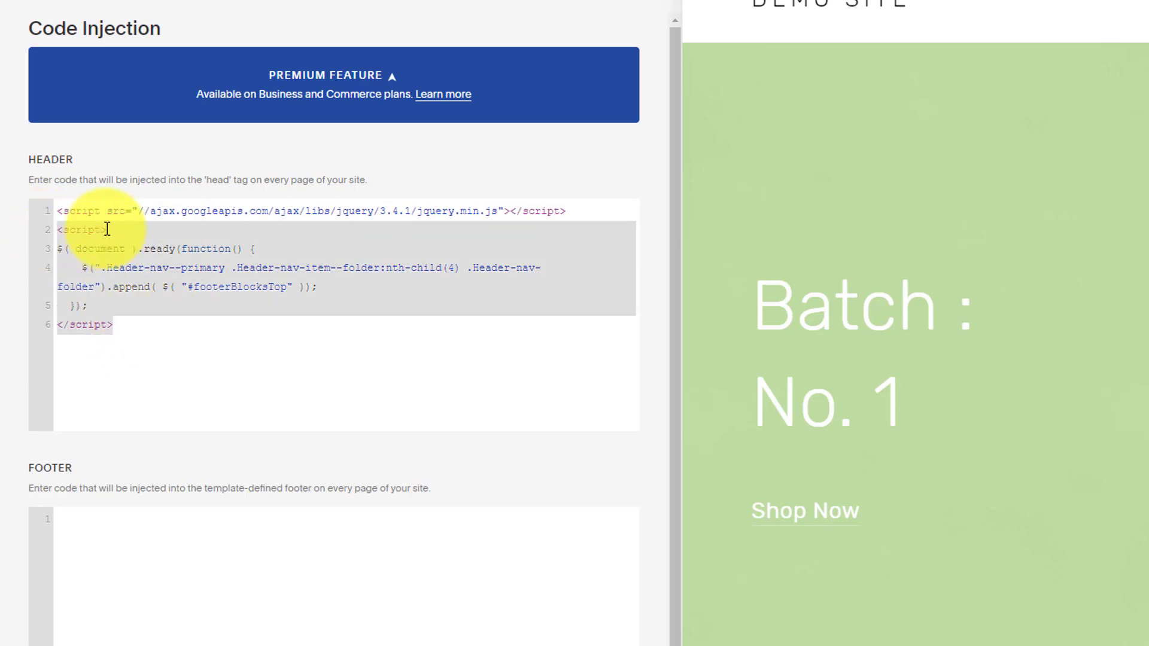
pyautogui.click(479, 212)
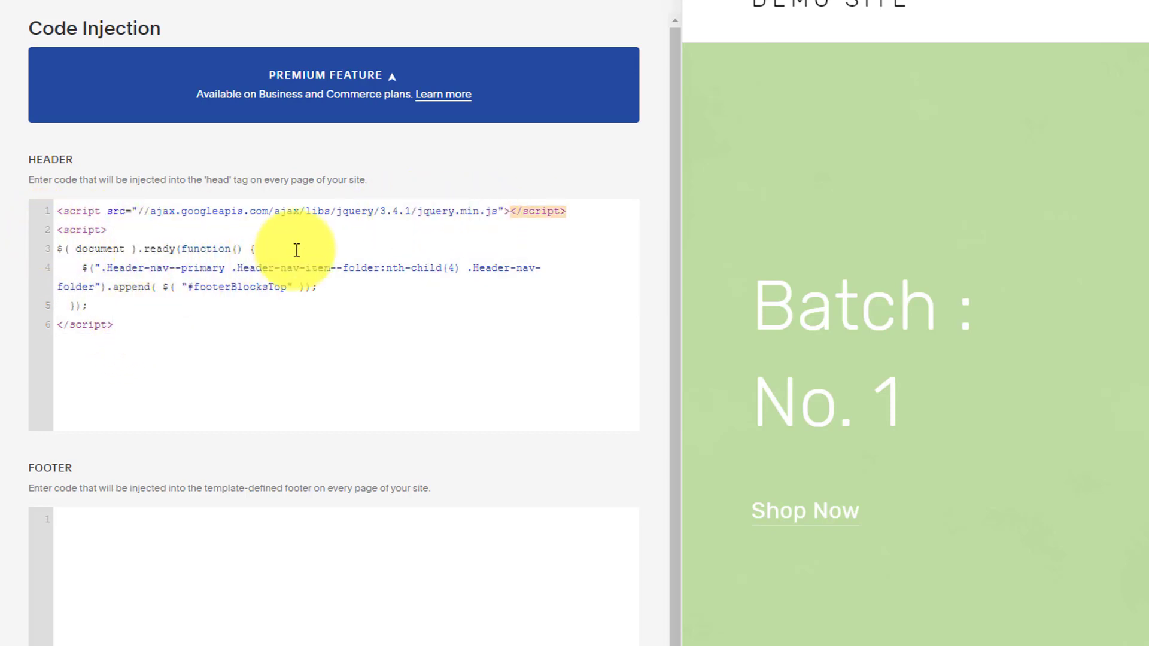
pyautogui.moveTo(295, 249); pyautogui.dragTo(51, 250)
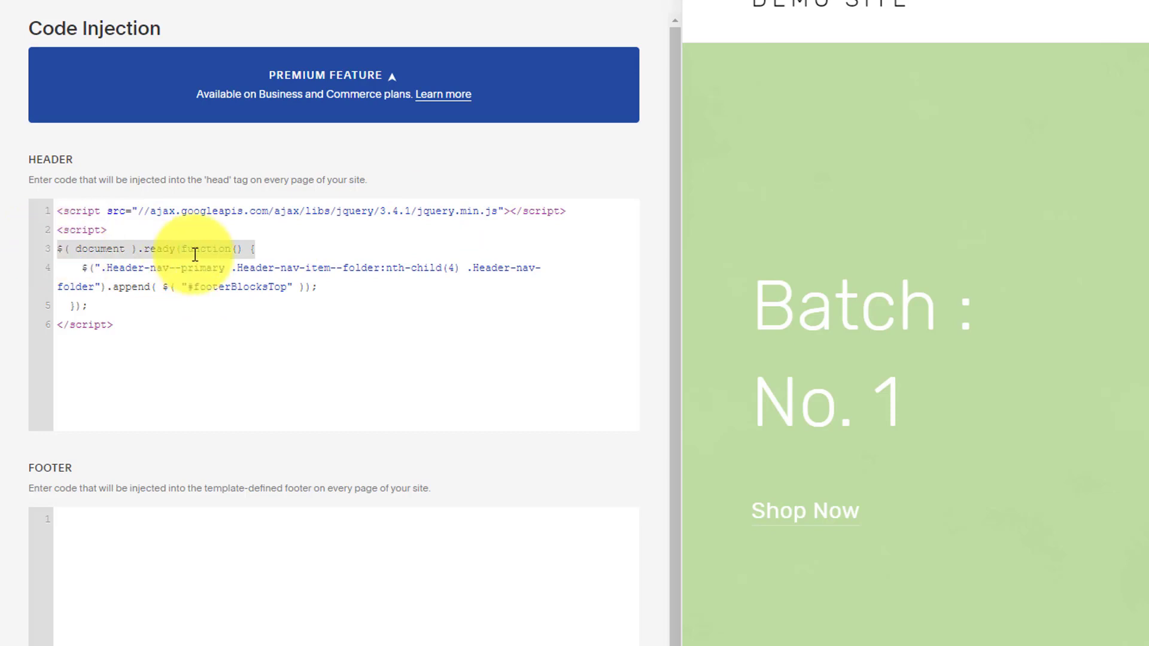
pyautogui.moveTo(96, 269); pyautogui.dragTo(231, 274)
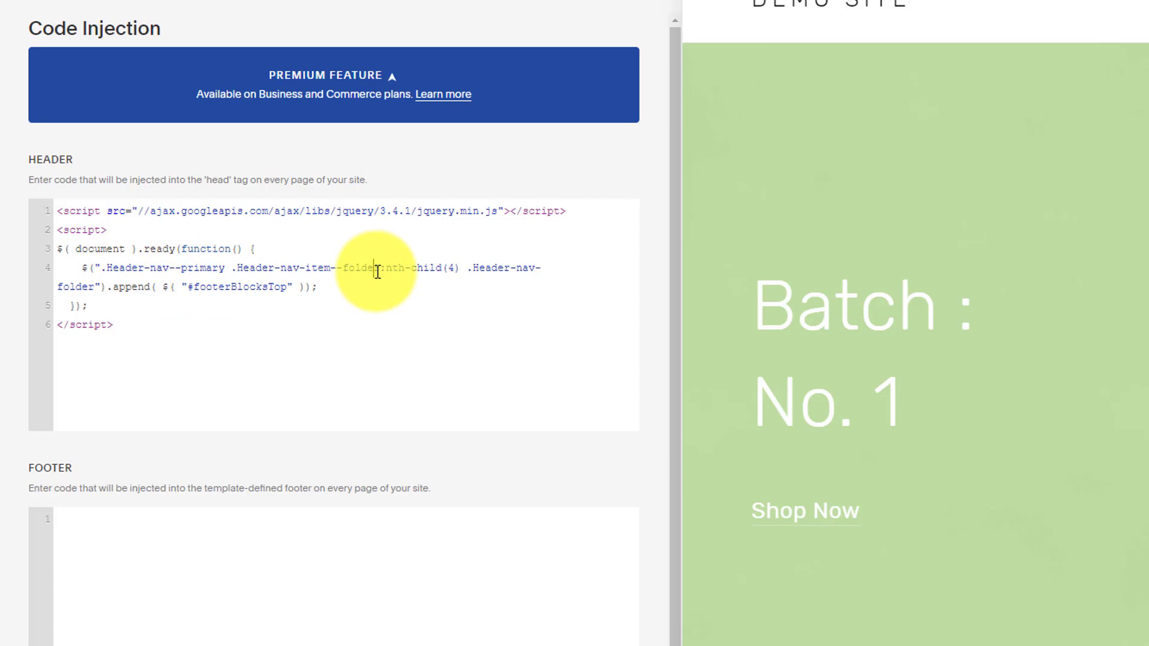
pyautogui.click(393, 293)
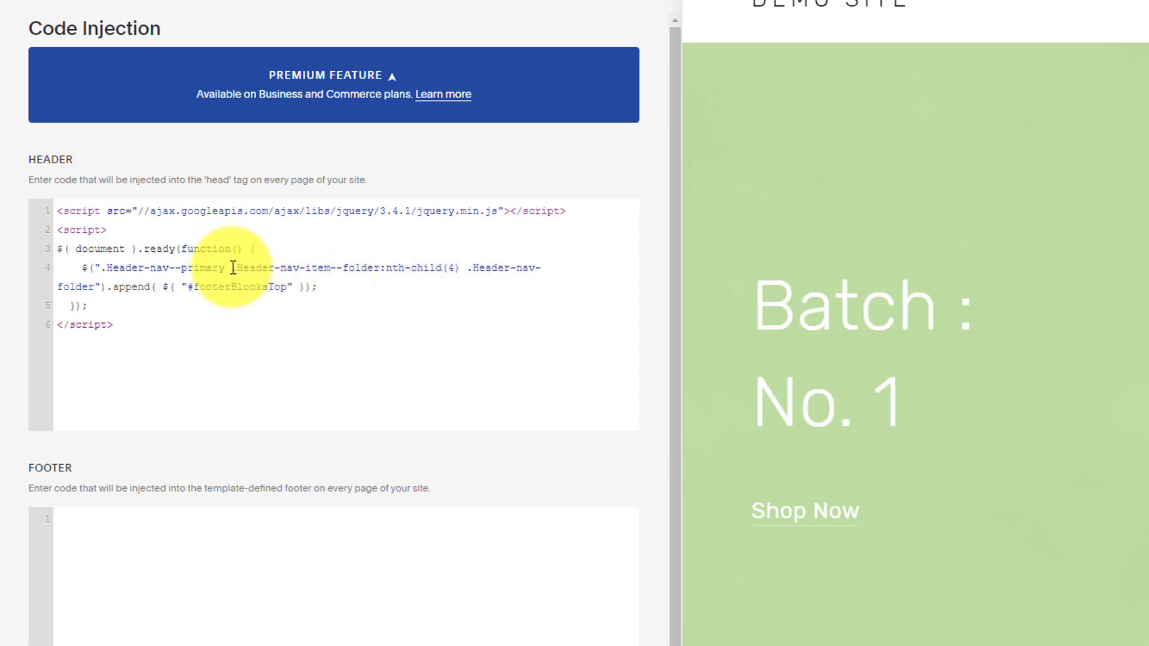
pyautogui.moveTo(233, 267); pyautogui.dragTo(446, 266)
pyautogui.click(348, 267)
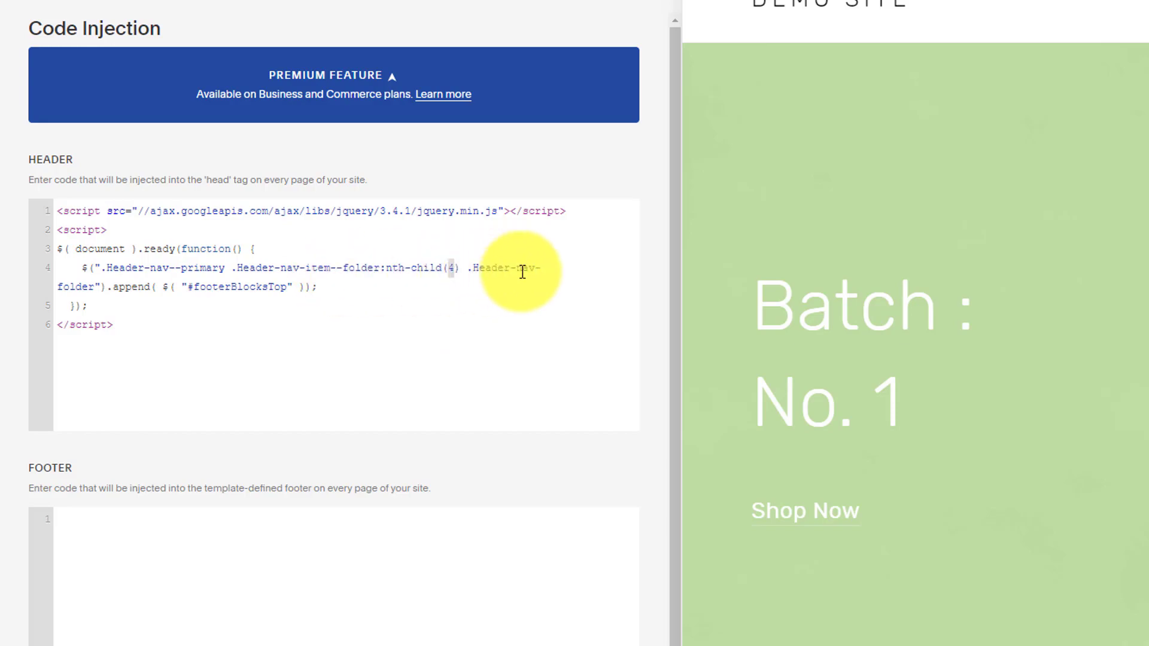
pyautogui.moveTo(137, 291); pyautogui.dragTo(278, 291)
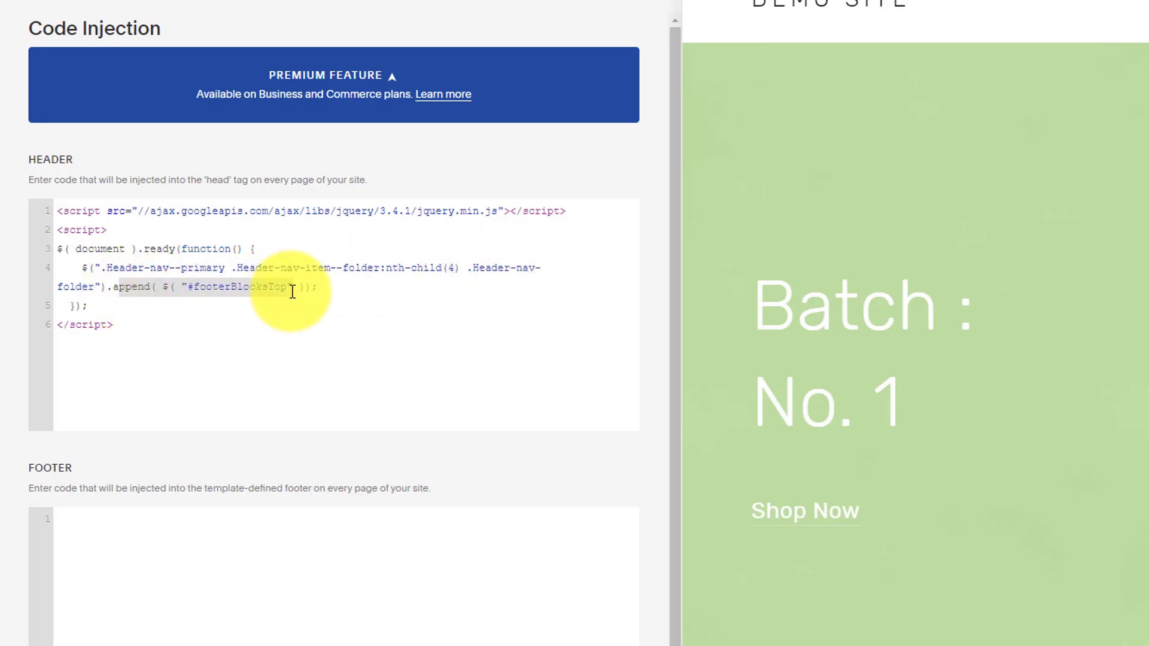
pyautogui.scroll(-10, 874, 461)
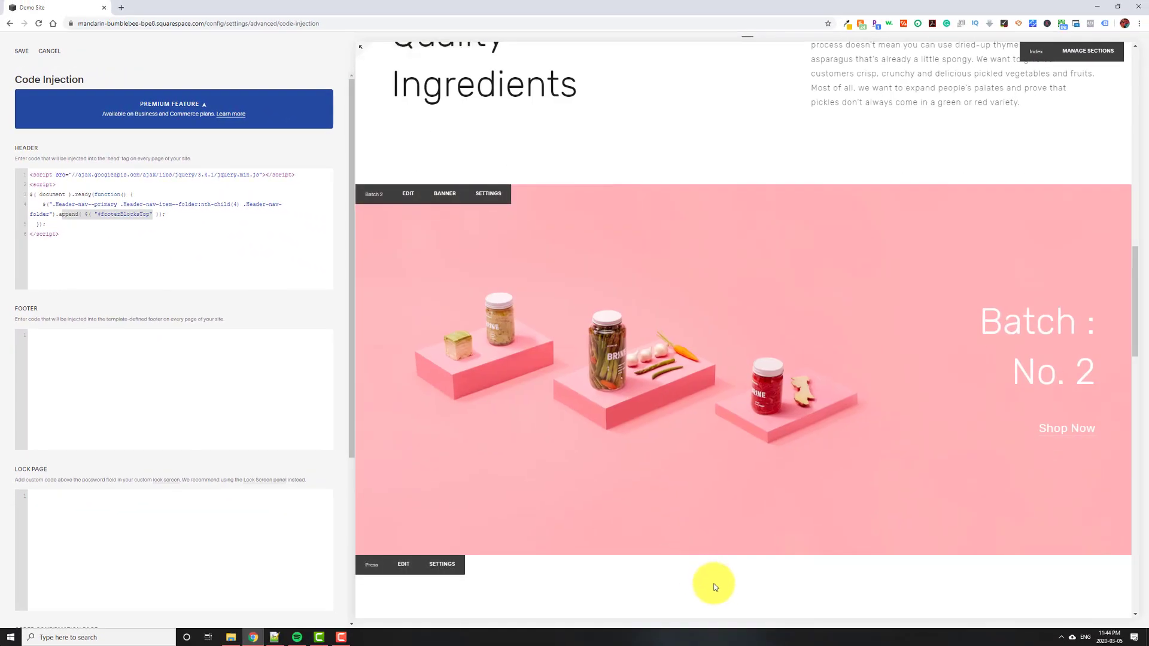
pyautogui.scroll(10, 722, 562)
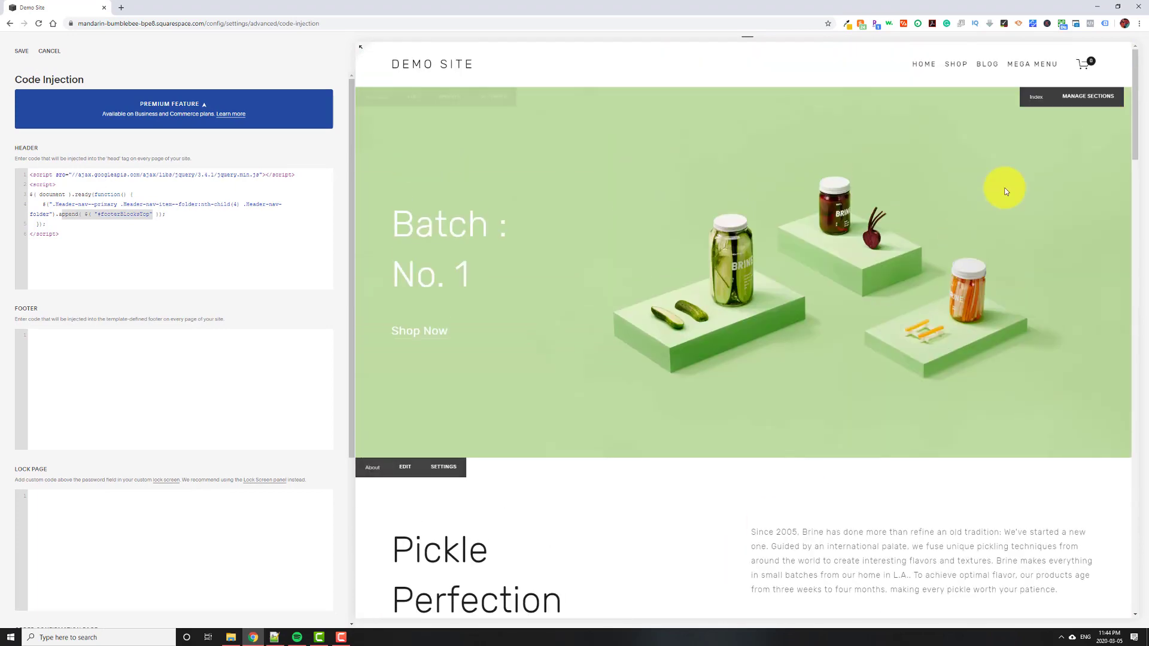
pyautogui.moveTo(1020, 72)
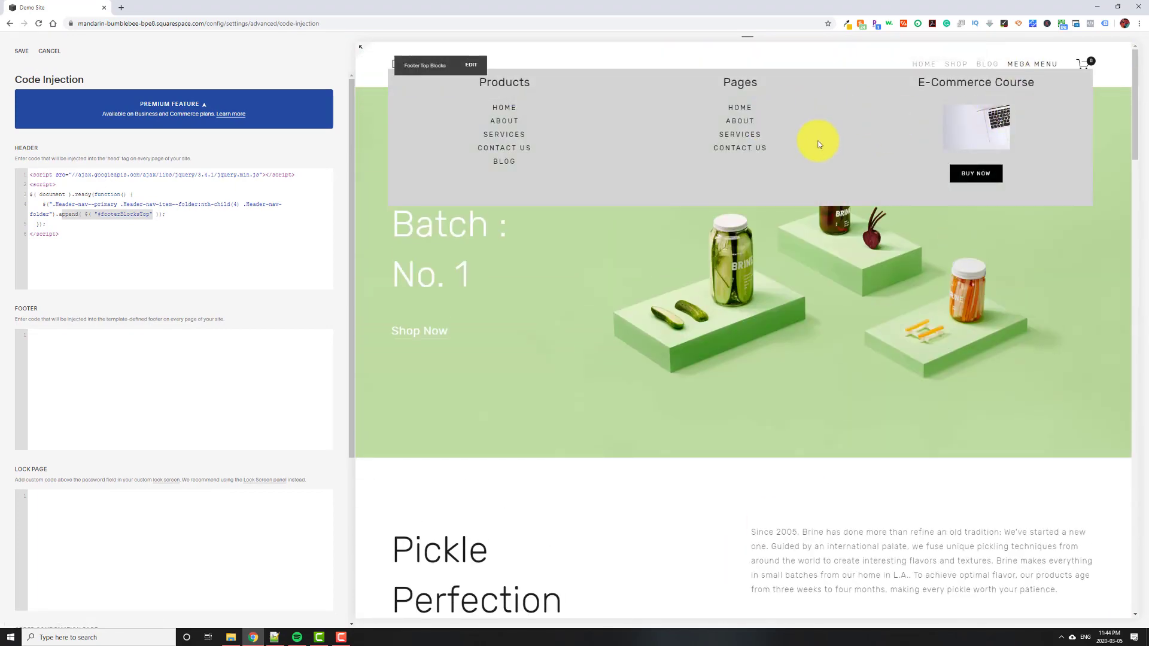
pyautogui.doubleClick(236, 206)
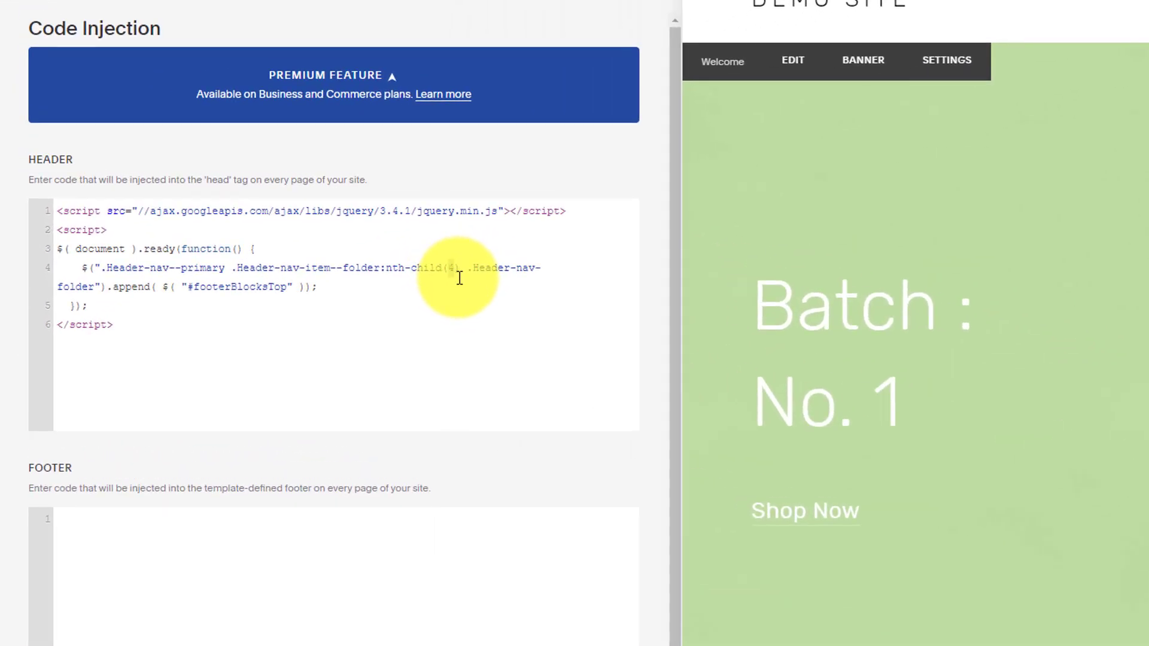
pyautogui.click(90, 288)
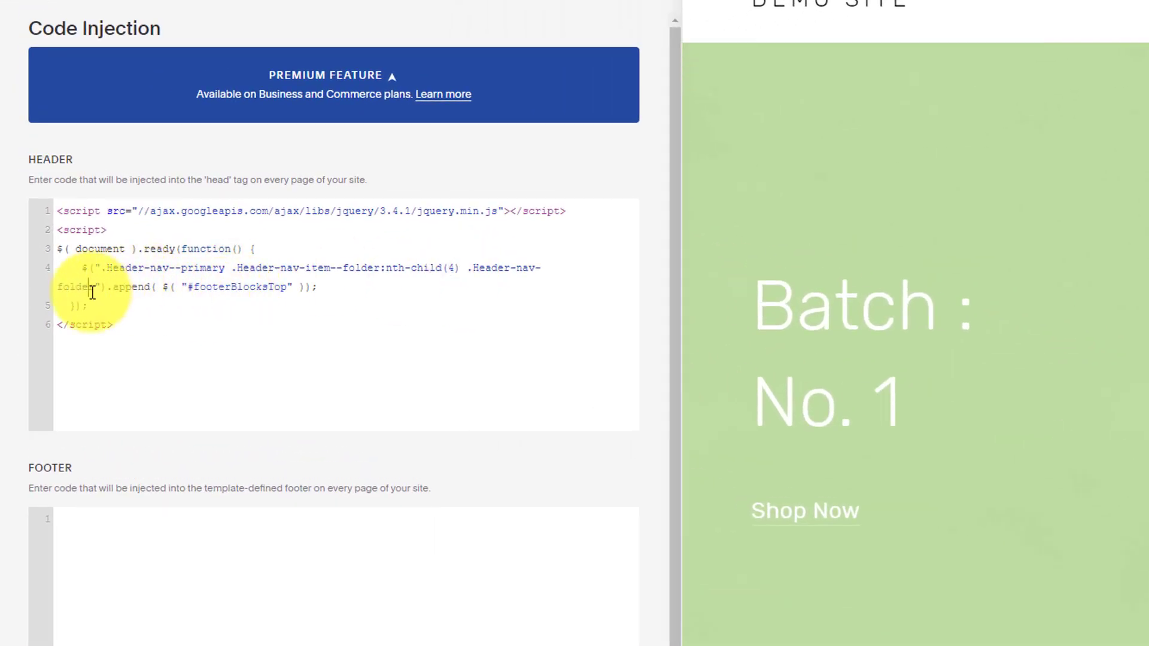
pyautogui.moveTo(92, 292); pyautogui.dragTo(463, 271)
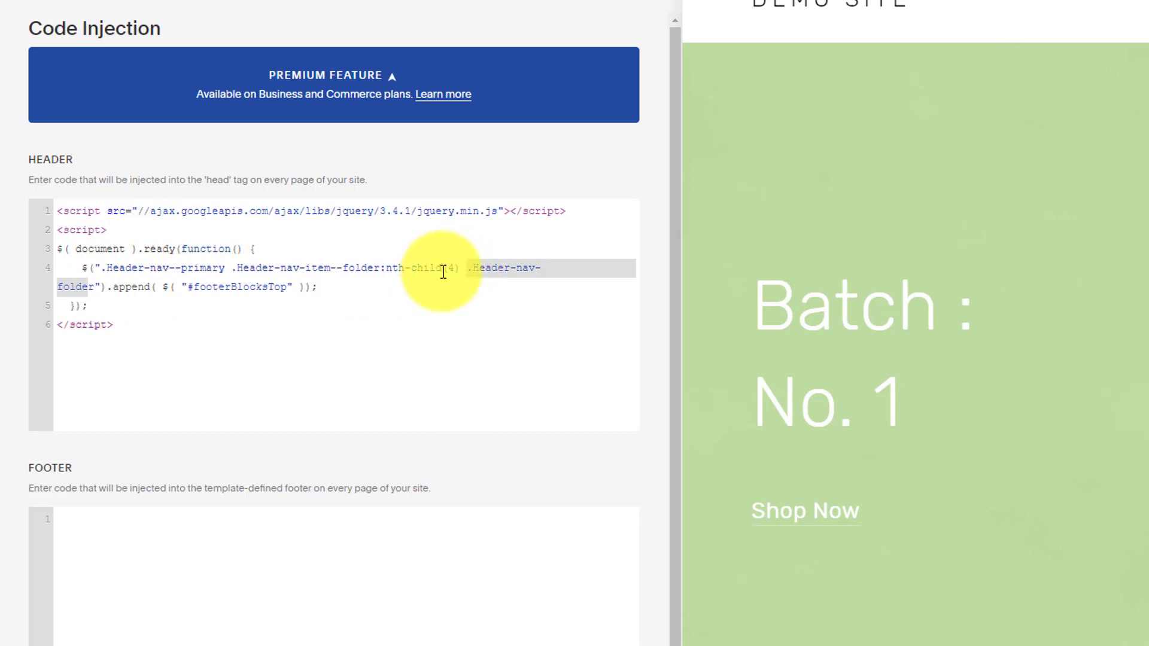
pyautogui.click(454, 268)
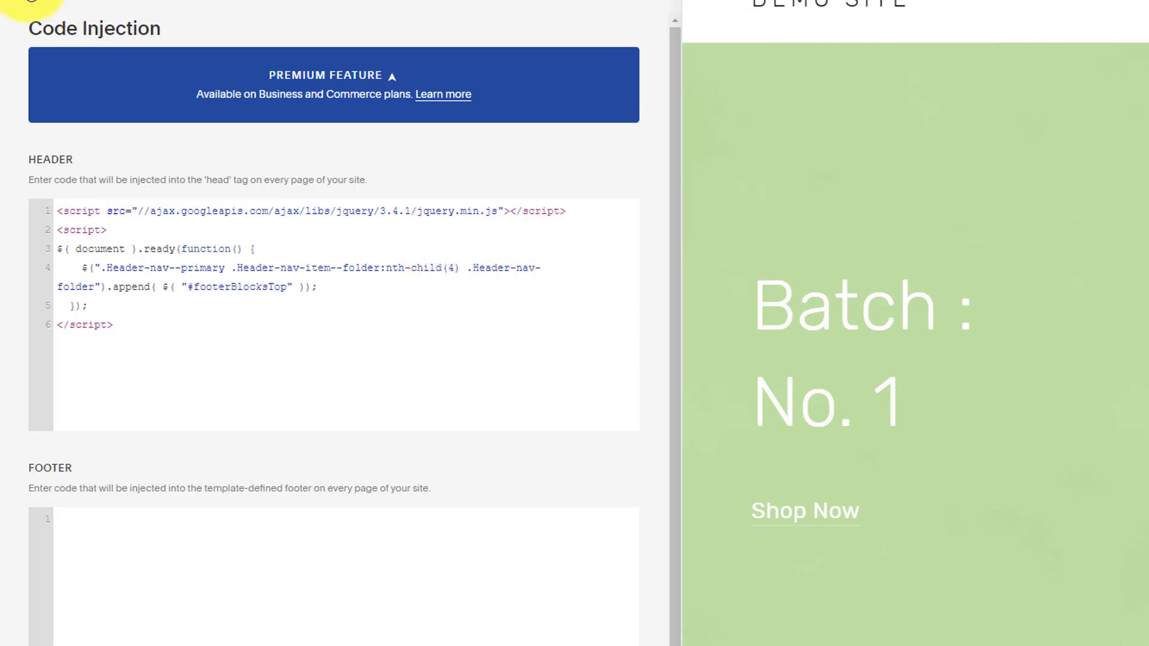
# - Place Mega Menu third in the site navigation, ahead of Blog
pyautogui.click(30, 1)
pyautogui.click(13, 10)
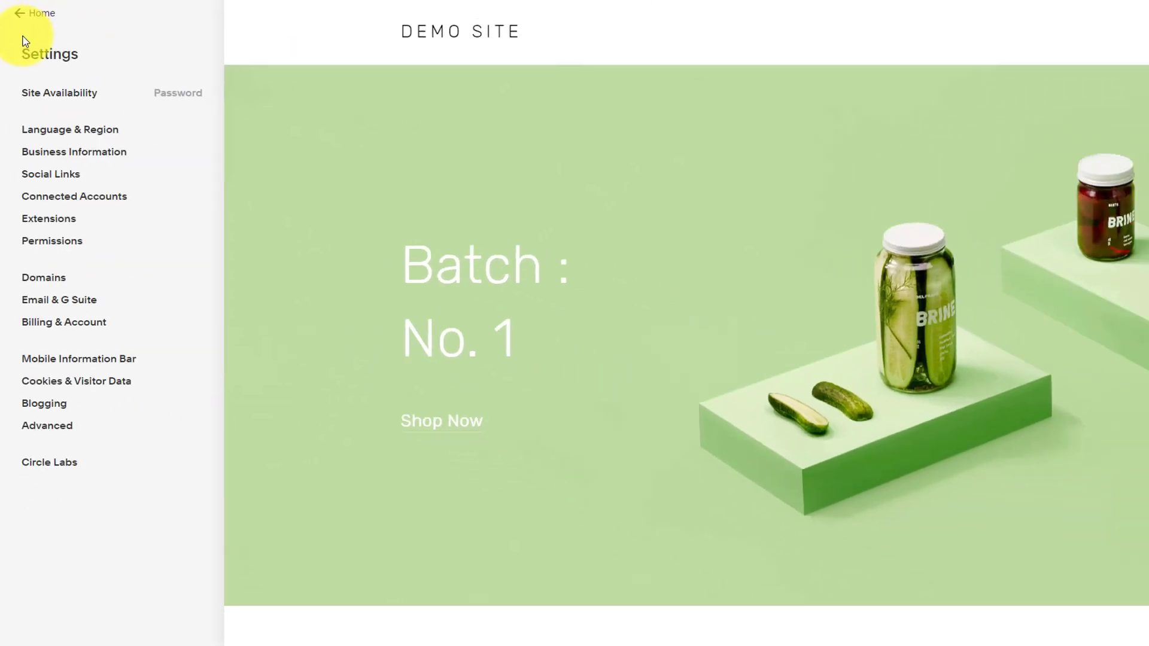
pyautogui.click(26, 49)
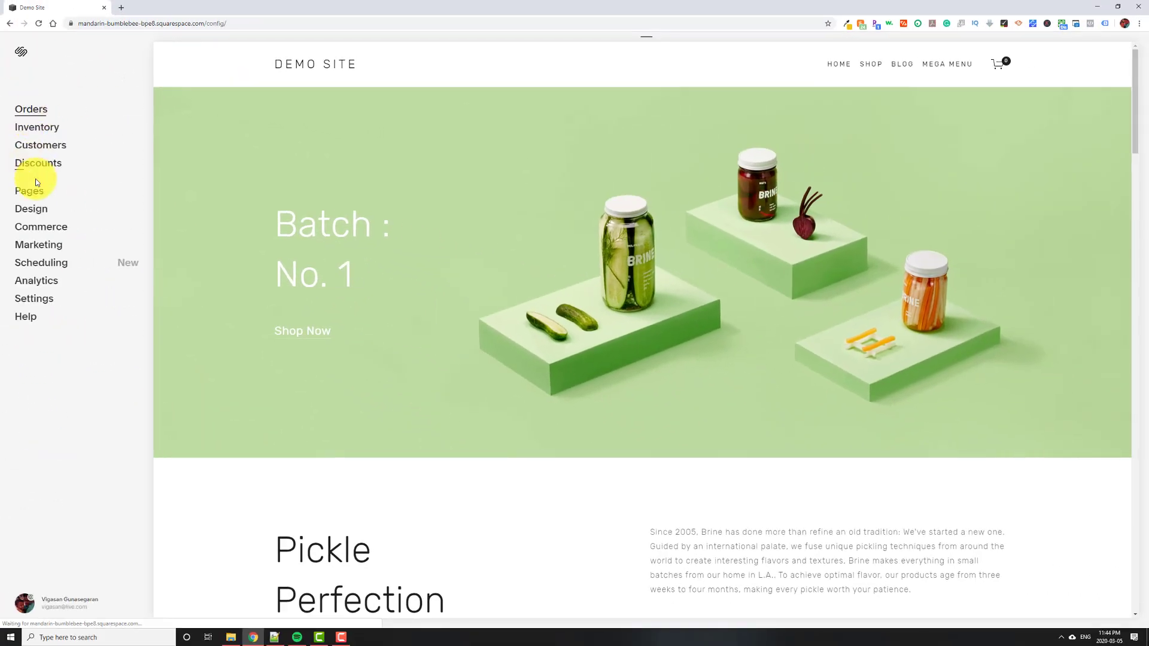
pyautogui.click(31, 189)
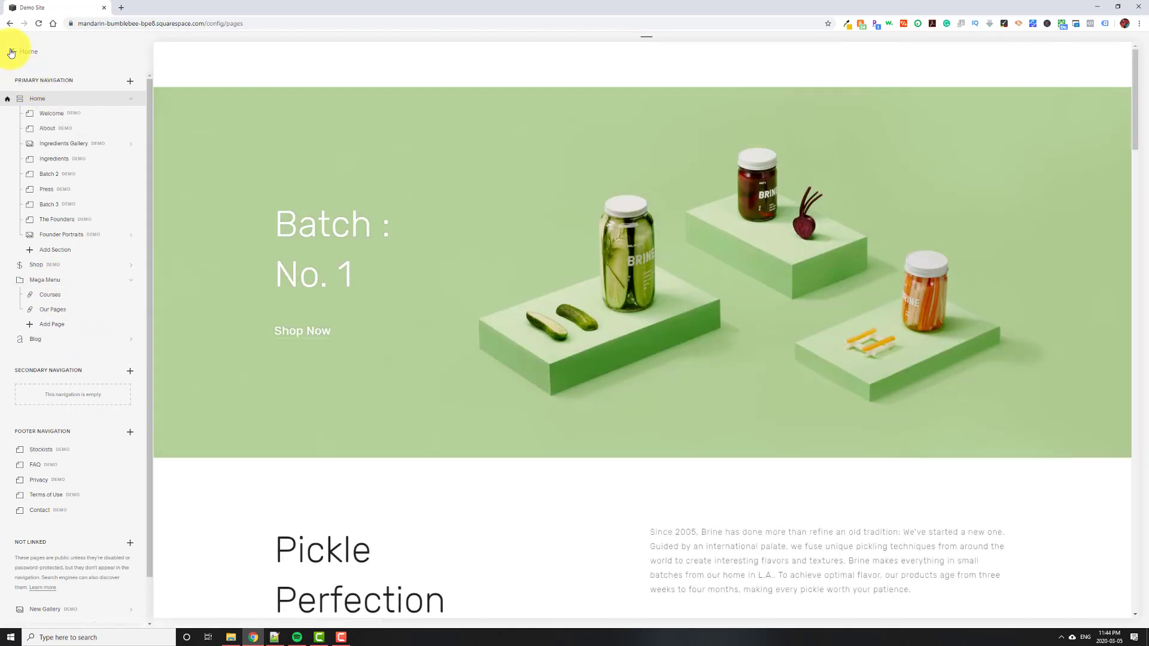
pyautogui.click(19, 51)
pyautogui.moveTo(927, 69)
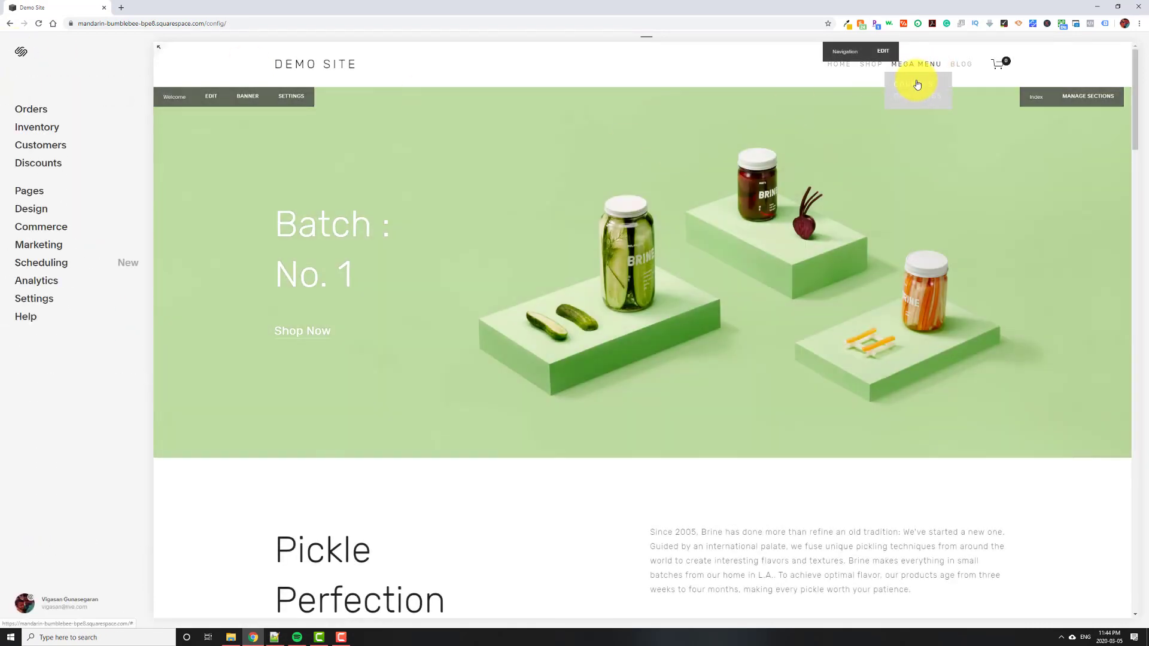
pyautogui.click(42, 191)
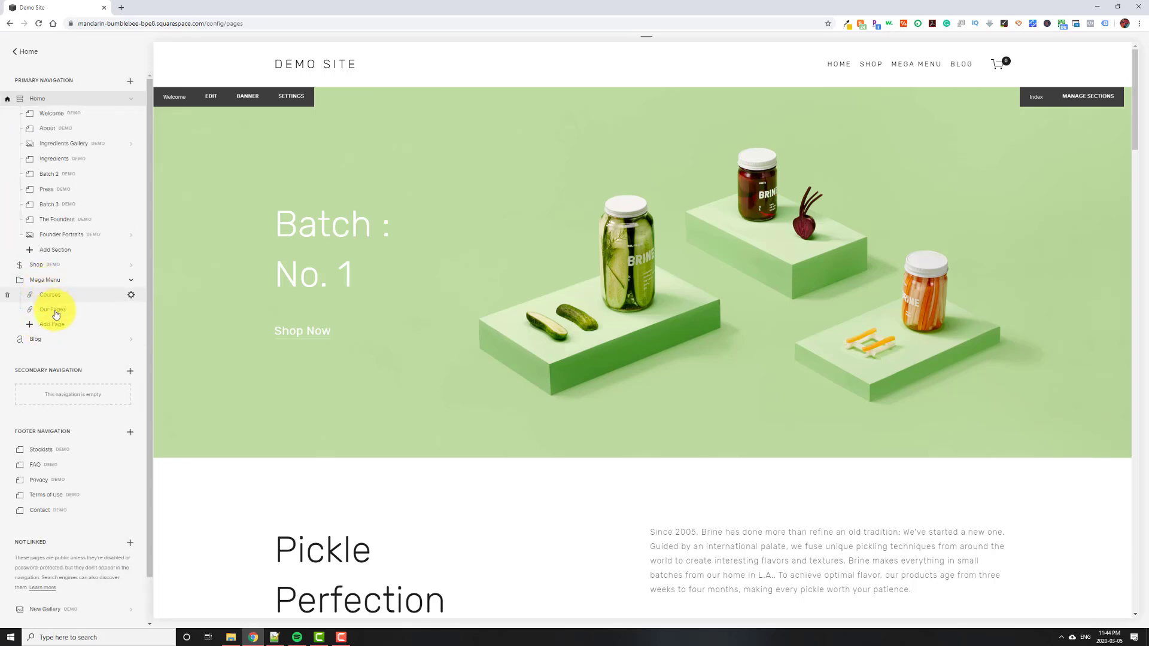
# - Go back to Settings › Advanced
pyautogui.click(9, 56)
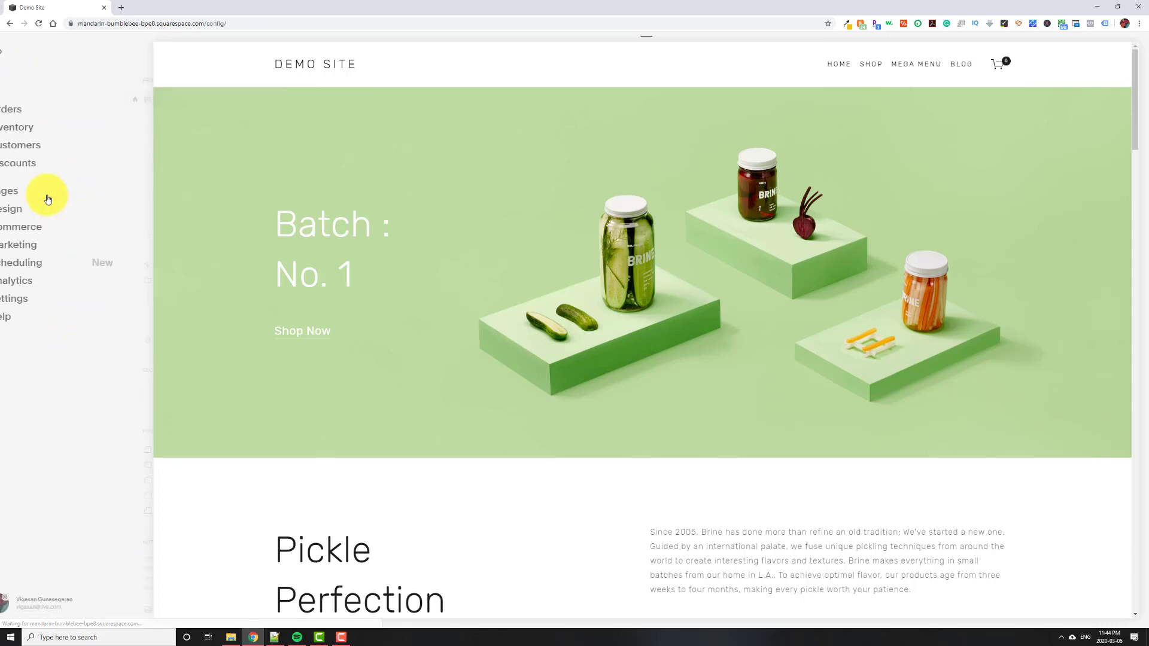
pyautogui.click(42, 300)
pyautogui.click(49, 338)
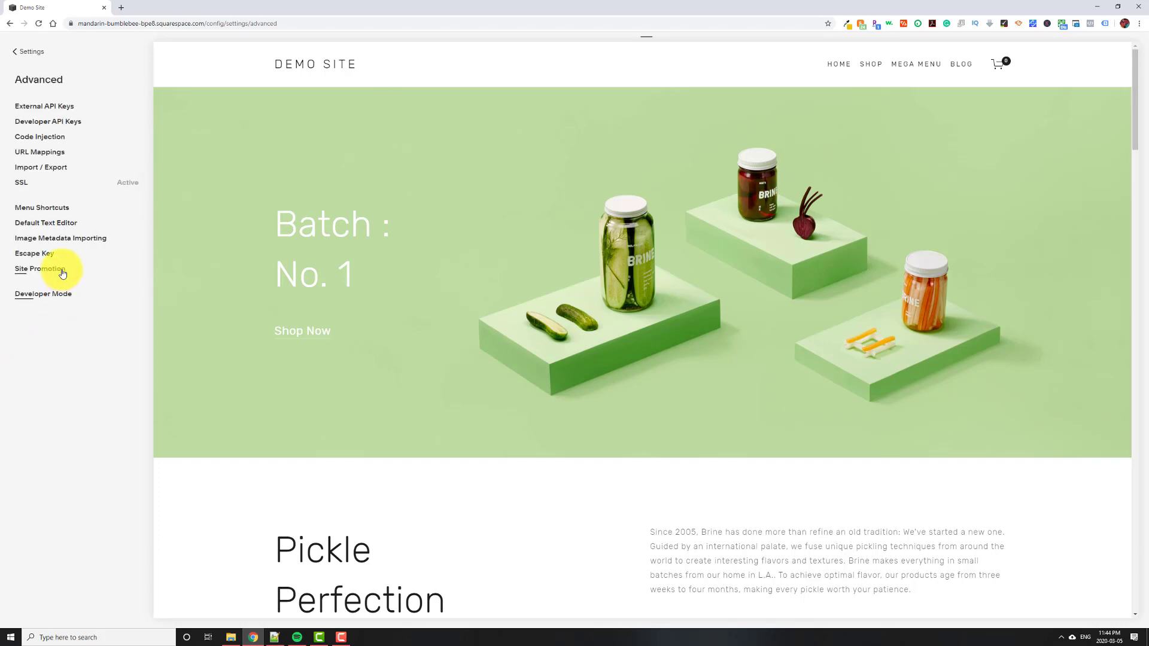
# - Change nth-child(4) to nth-child(3) in the header Code Injection script and save it
pyautogui.click(38, 138)
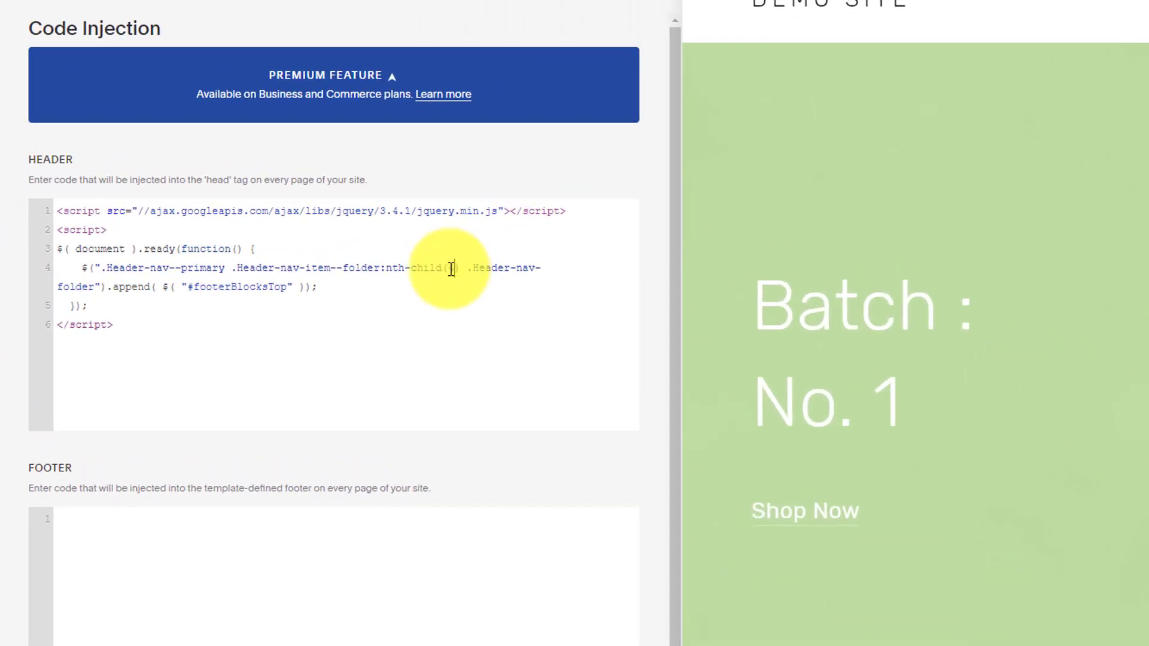
pyautogui.write('4')
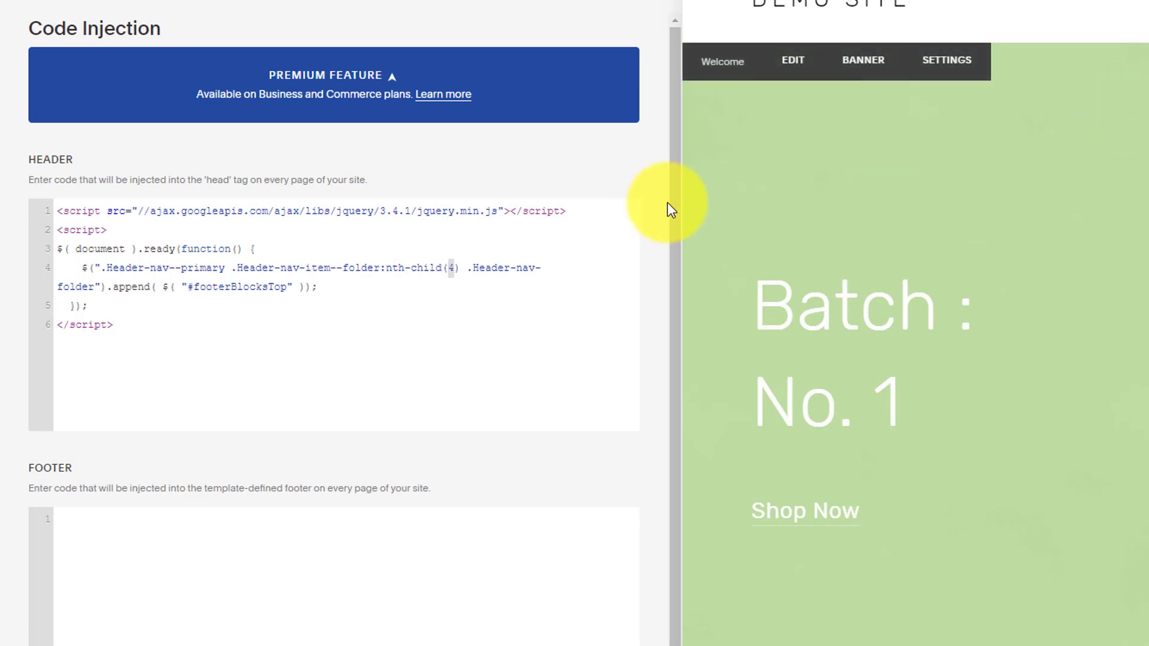
pyautogui.press('BackSpace')
pyautogui.write('3')
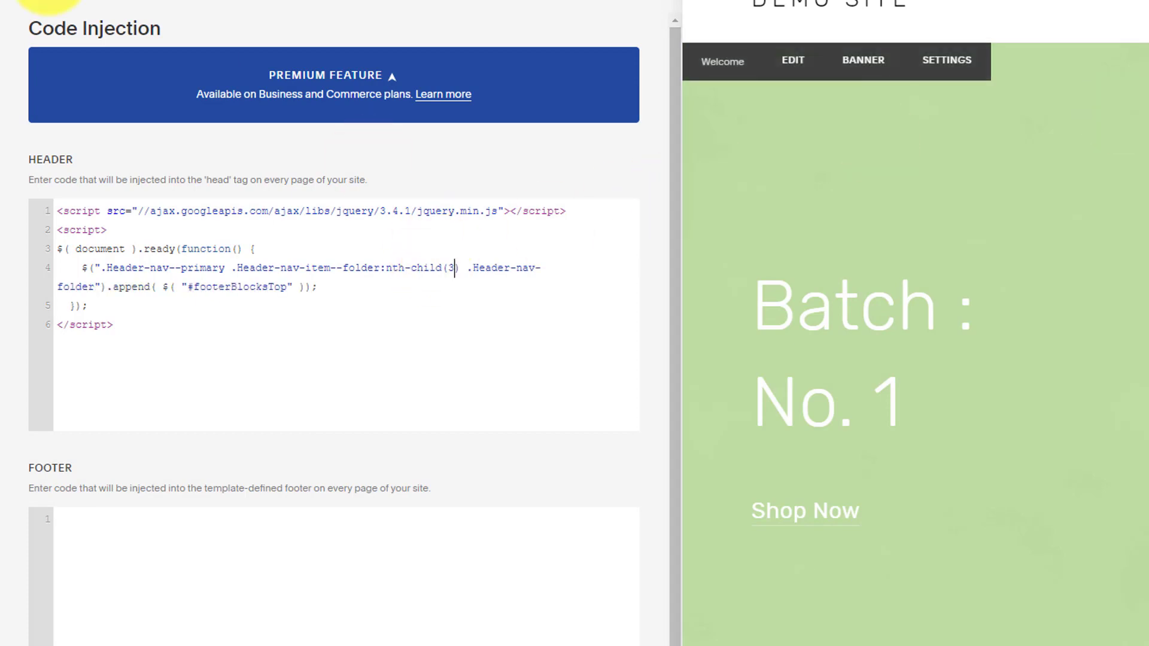
pyautogui.click(48, 3)
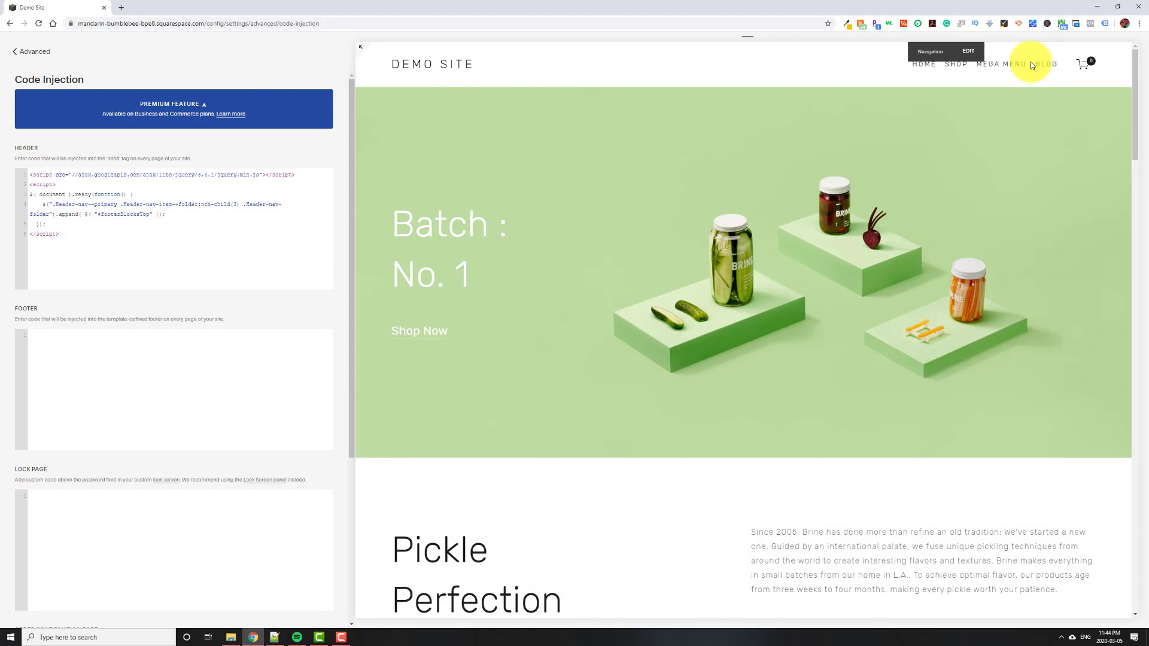
pyautogui.moveTo(1014, 66)
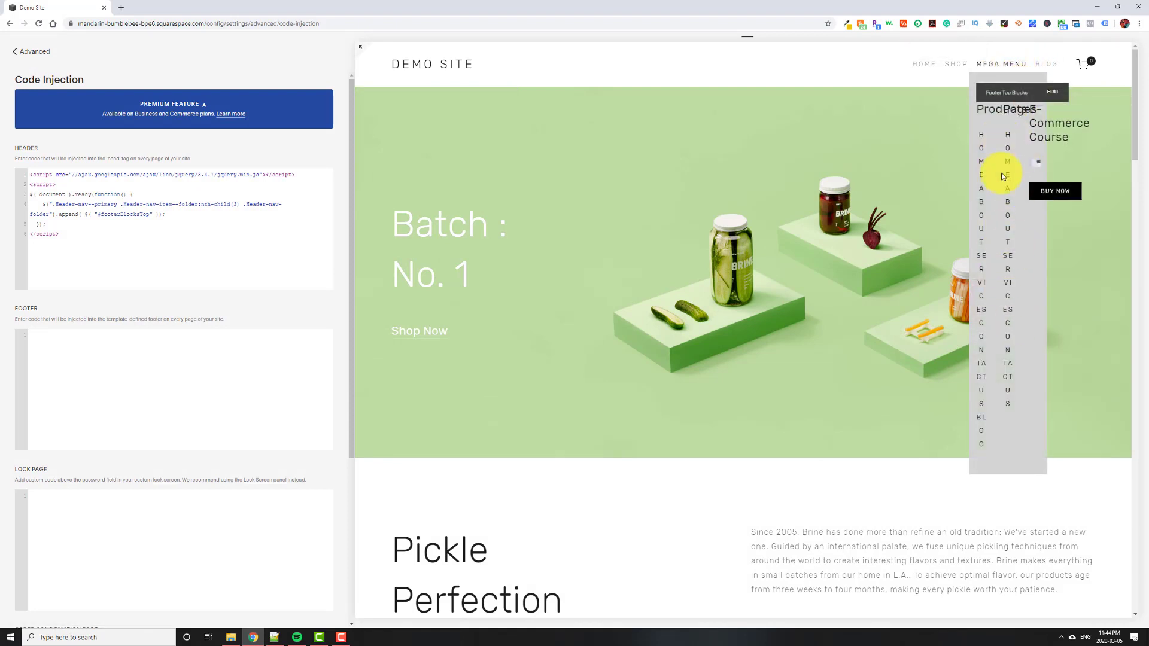
# - Open the Custom CSS editor under Design
pyautogui.click(11, 55)
pyautogui.click(13, 52)
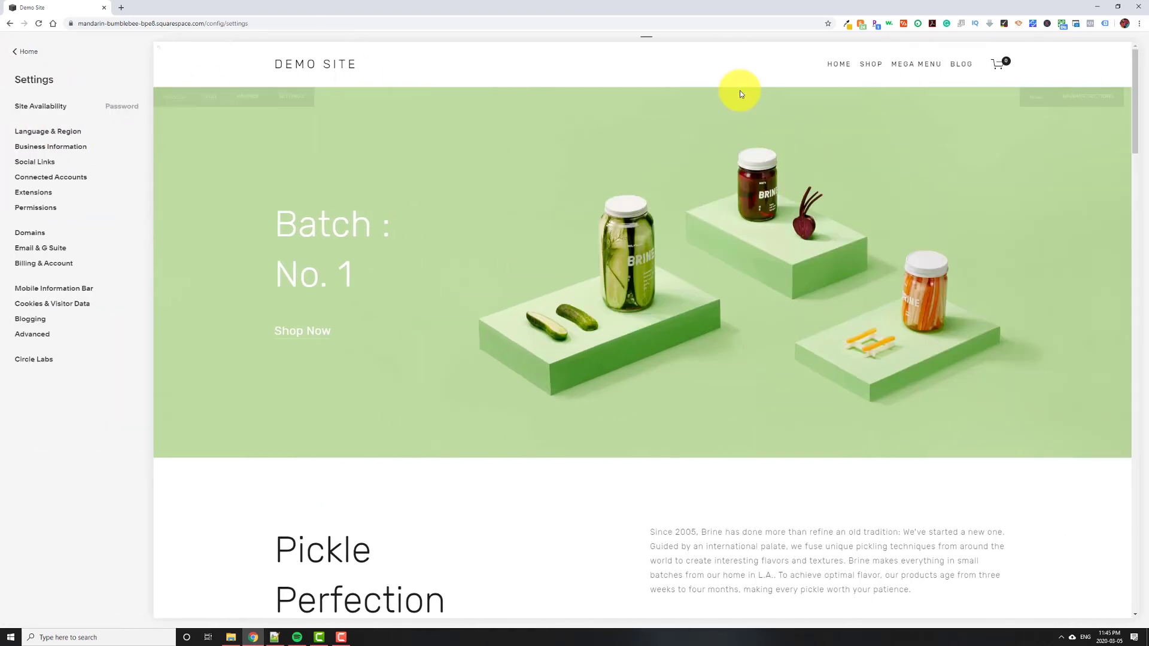
pyautogui.click(16, 54)
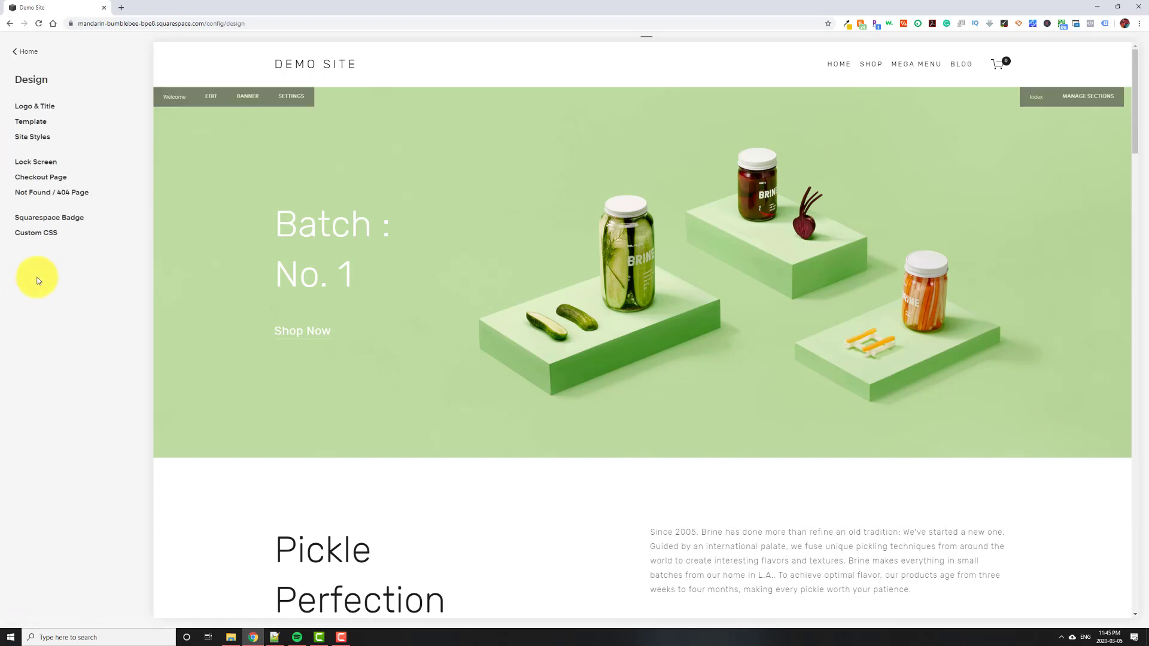
pyautogui.click(37, 234)
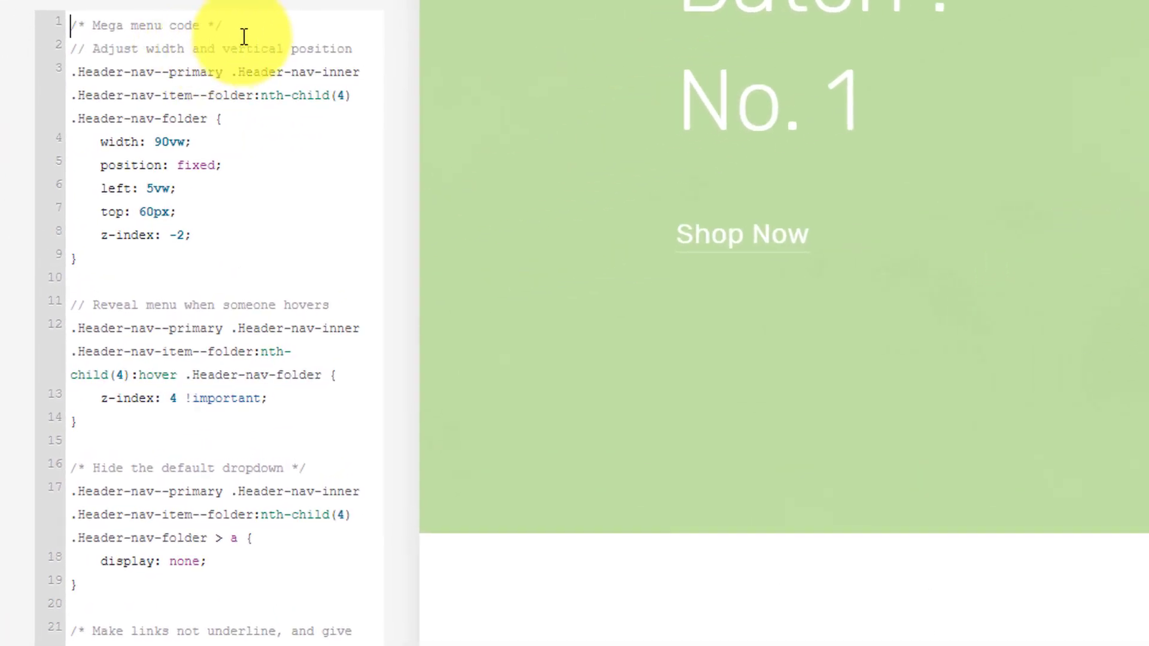
# - Change nth-child(4) to nth-child(3) on lines 3, 12 and 17, then save the CSS
pyautogui.doubleClick(340, 96)
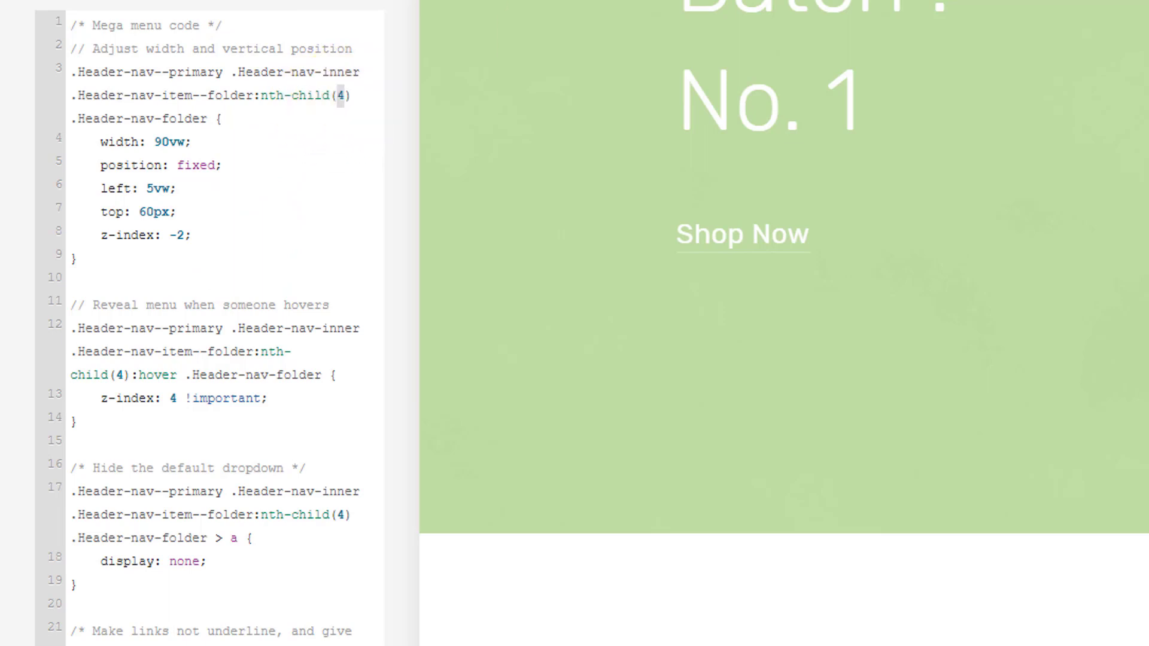
pyautogui.click(344, 96)
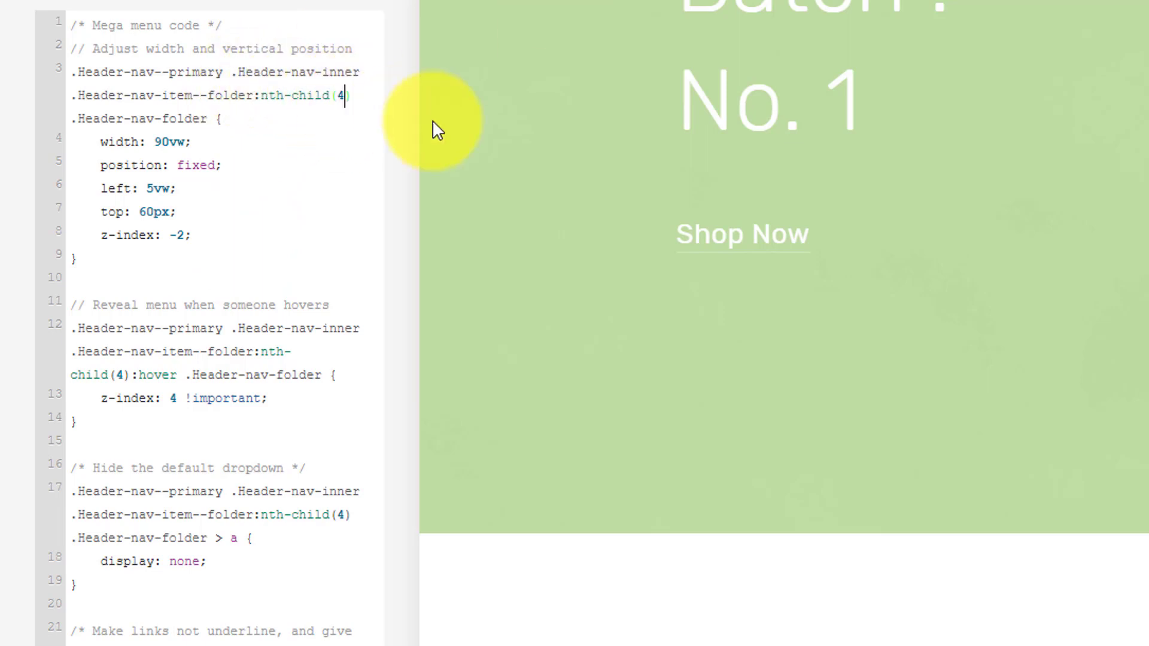
pyautogui.press('BackSpace')
pyautogui.write('3')
pyautogui.doubleClick(122, 375)
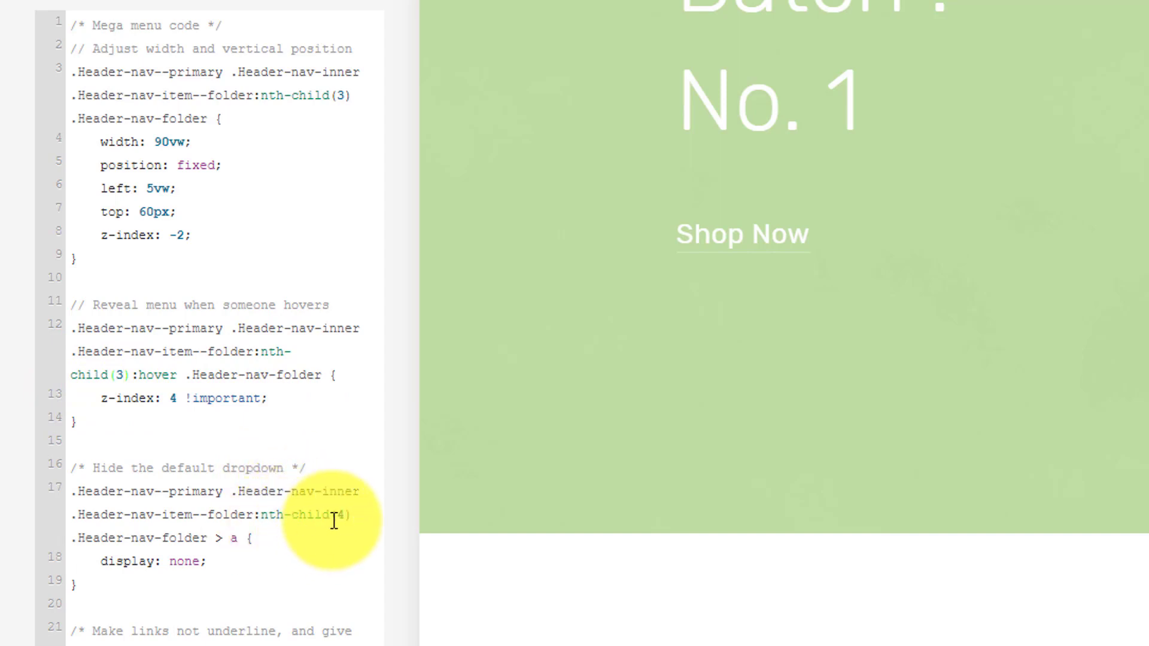
pyautogui.doubleClick(339, 516)
pyautogui.write('3')
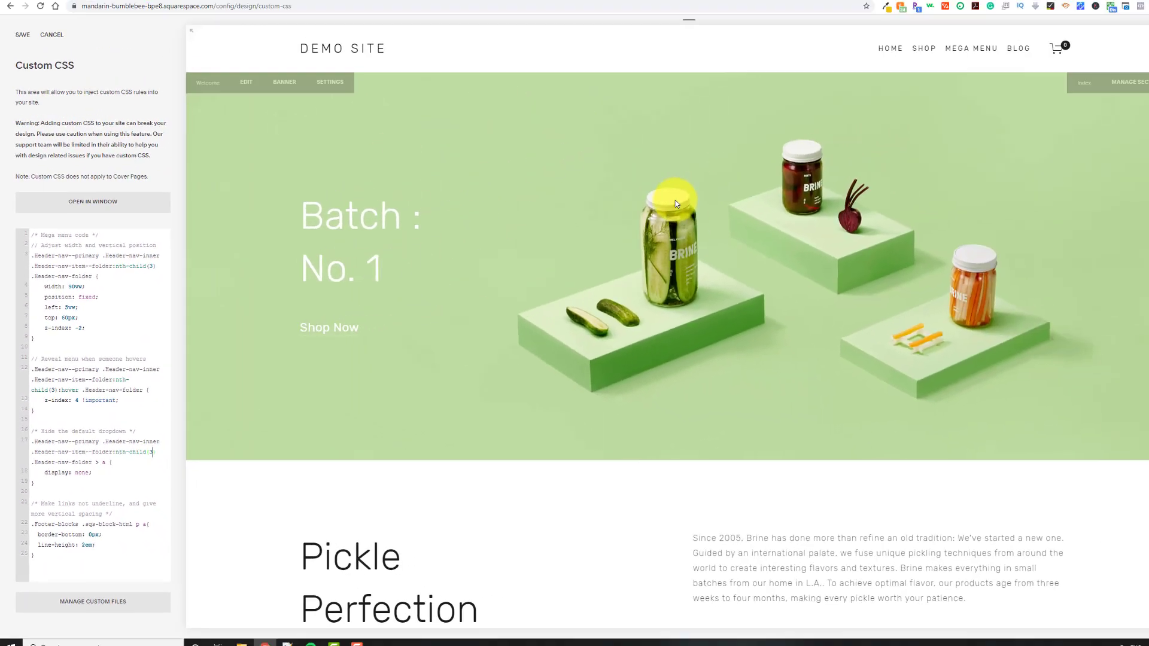
pyautogui.moveTo(983, 57)
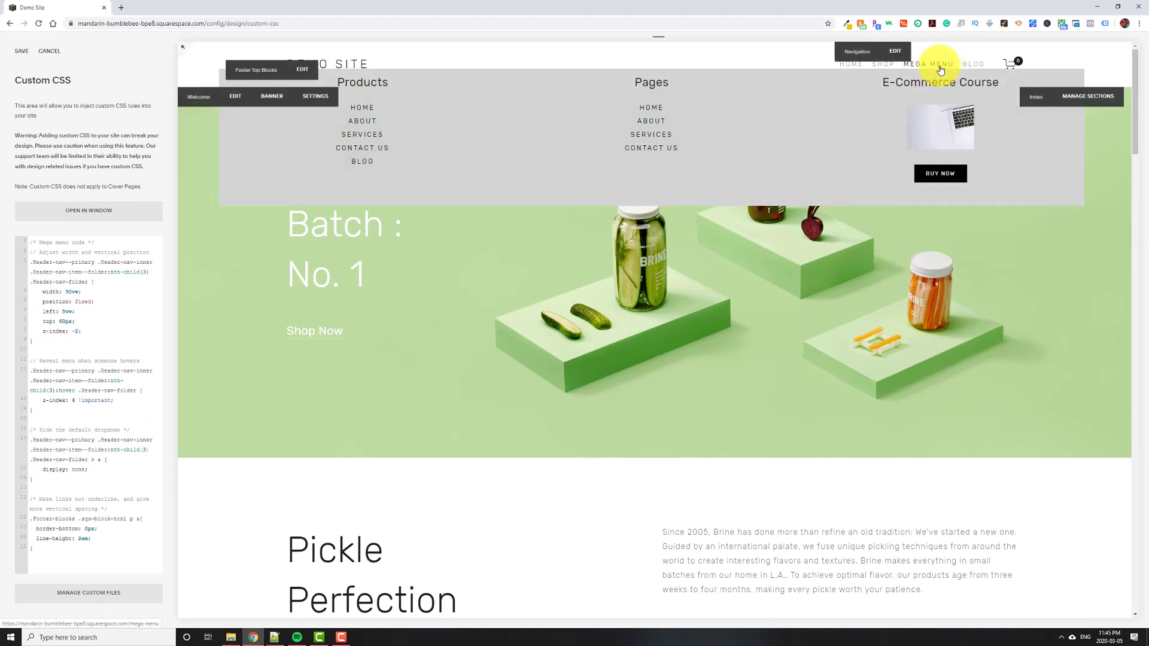
pyautogui.hotkey('ctrl', 's')
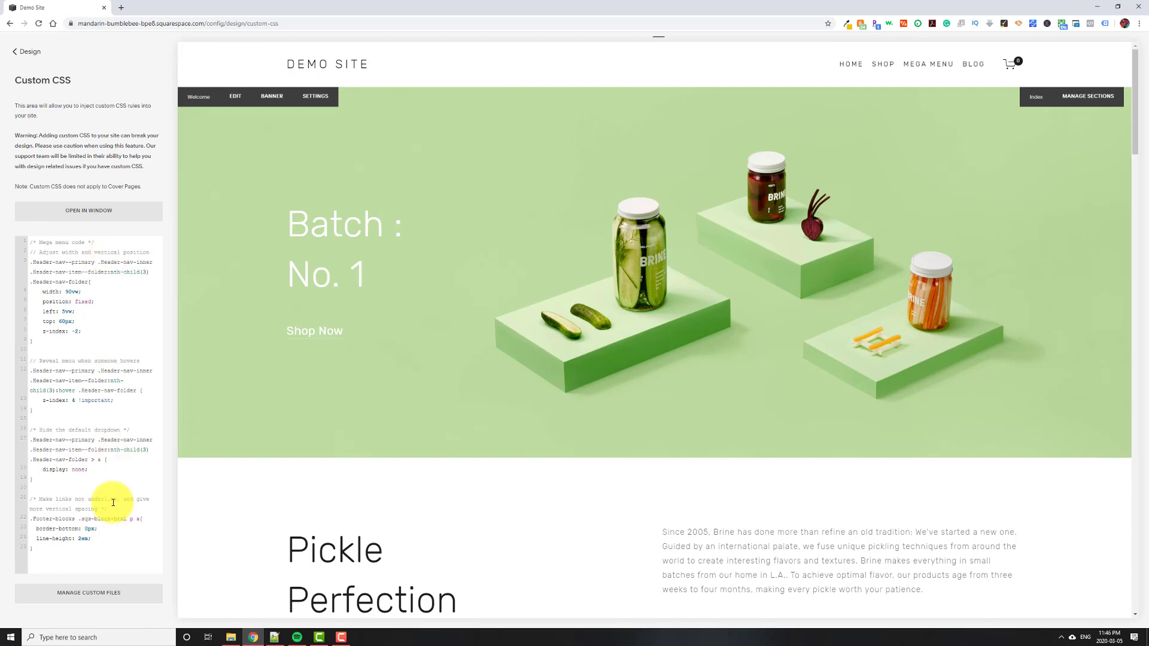
# - Inspect the Mega Menu link and select its folder element in DevTools
pyautogui.rightClick(946, 66)
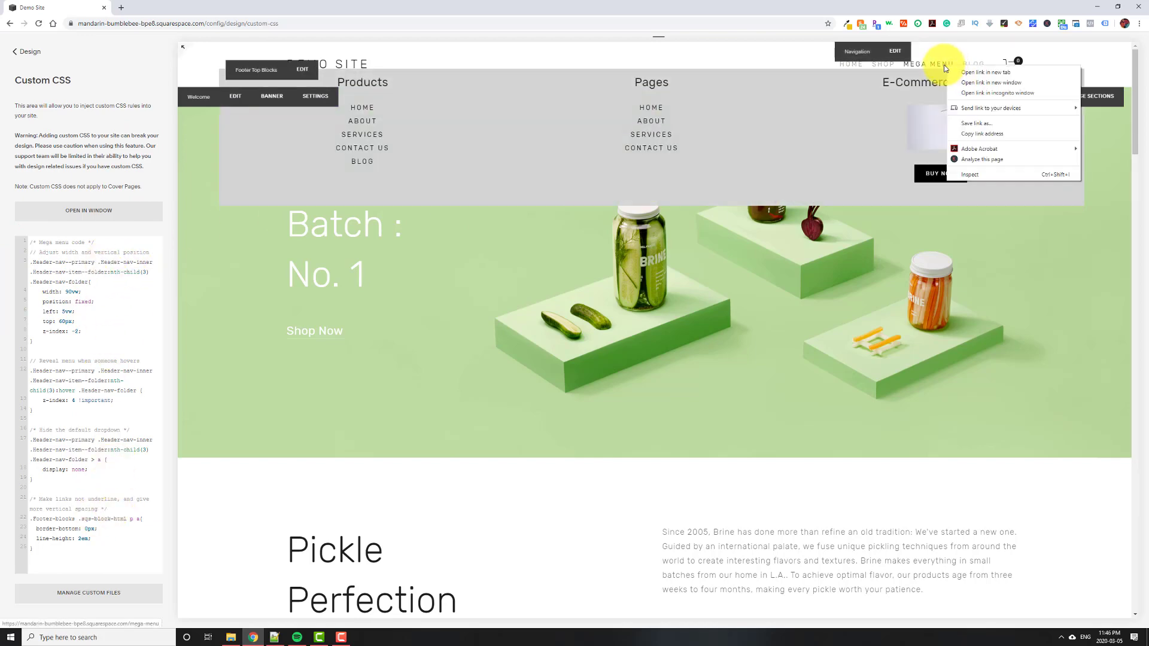
pyautogui.click(987, 173)
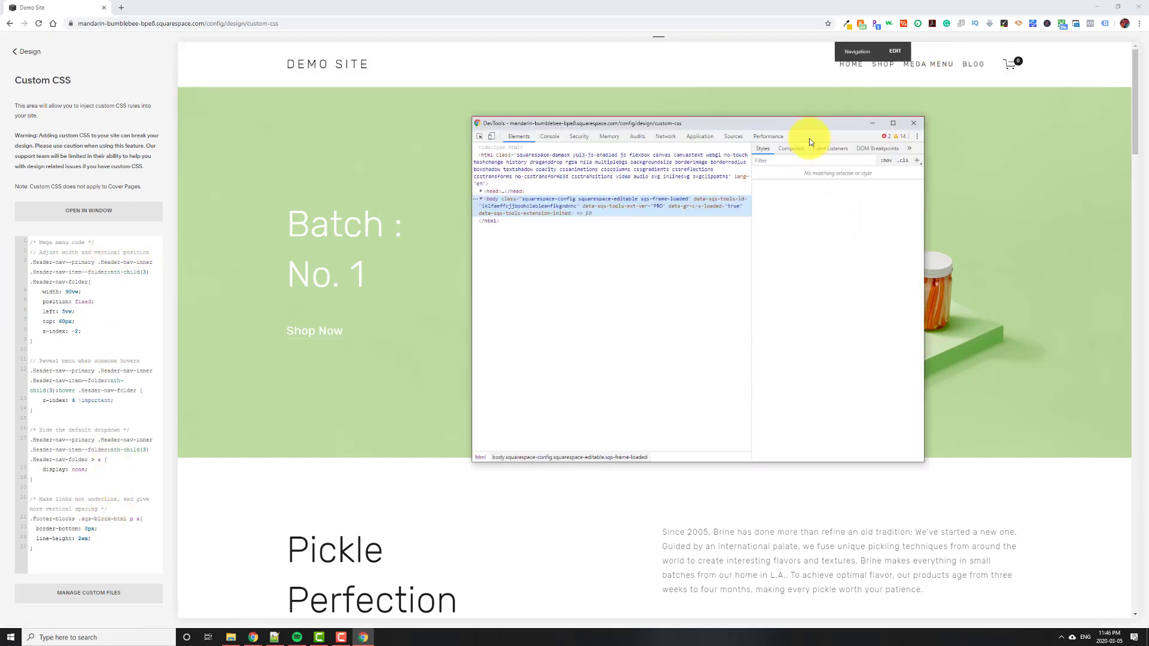
pyautogui.moveTo(945, 67)
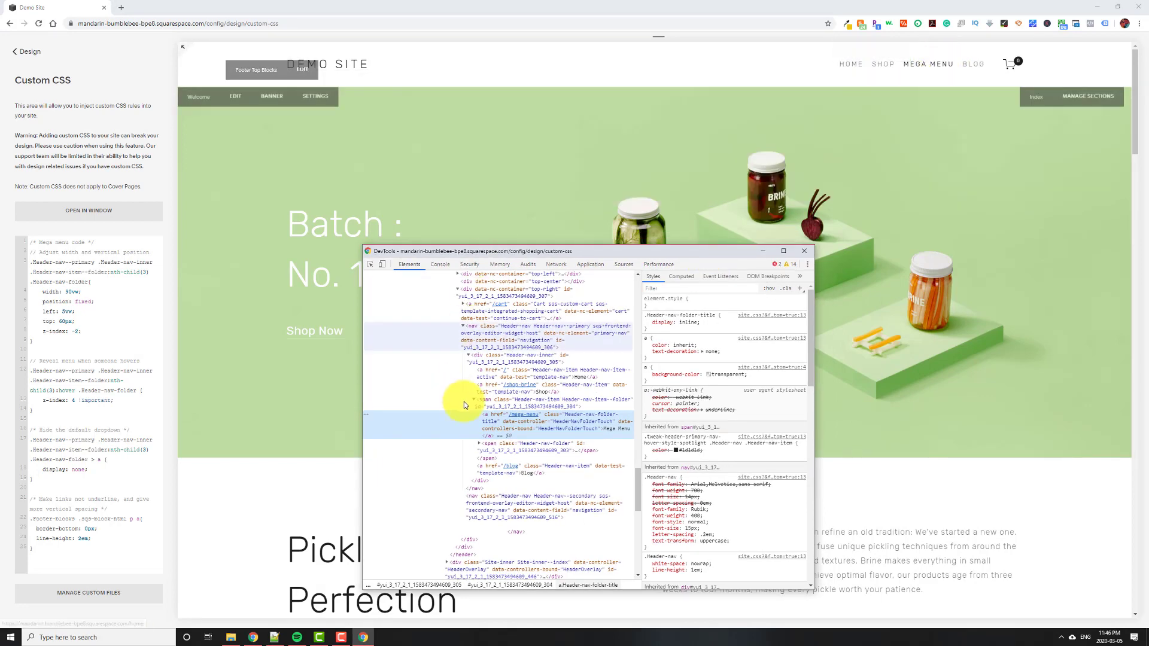
pyautogui.click(552, 404)
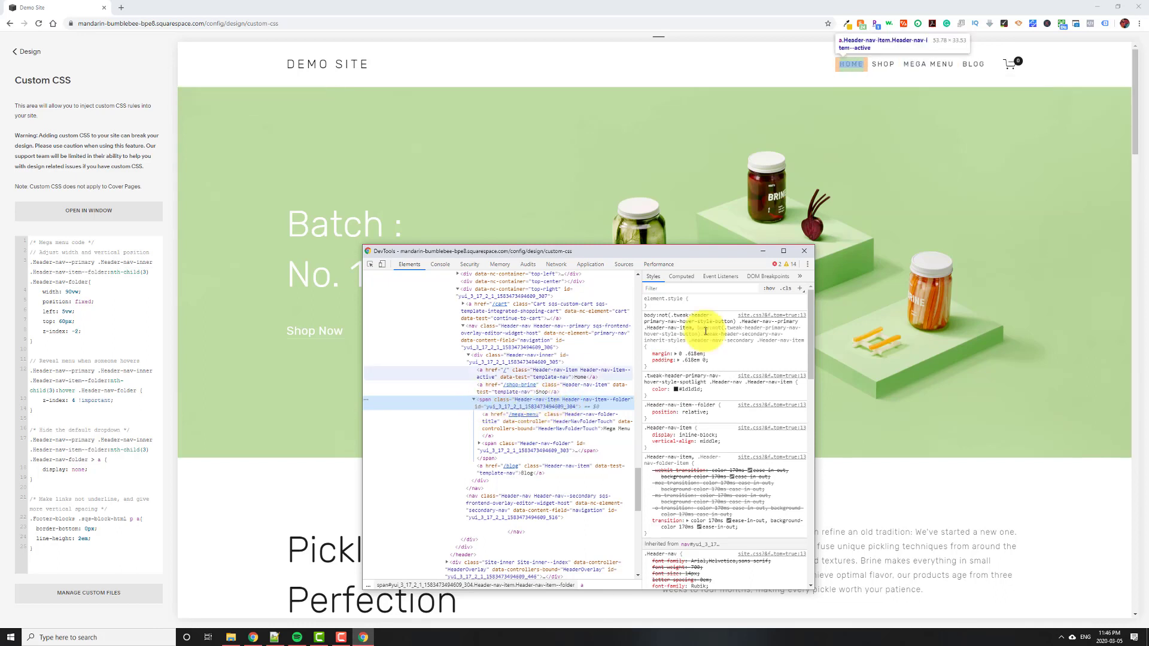
pyautogui.click(803, 252)
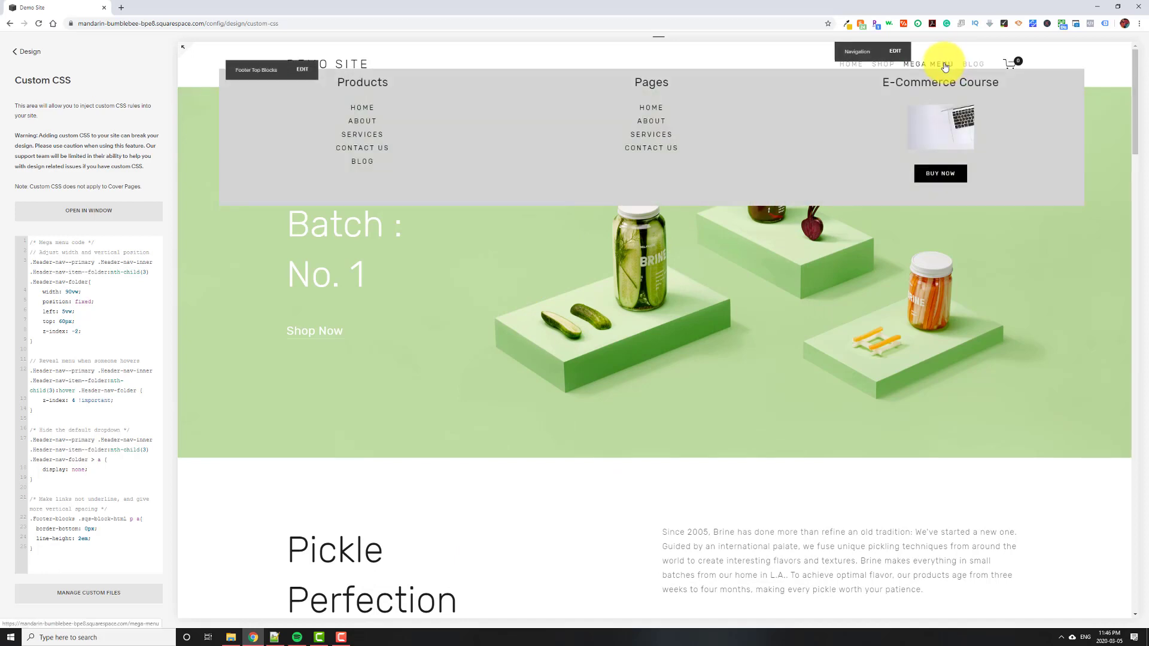
# - Re-inspect the Mega Menu folder span and force its :hover state to hold the panel open
pyautogui.rightClick(946, 64)
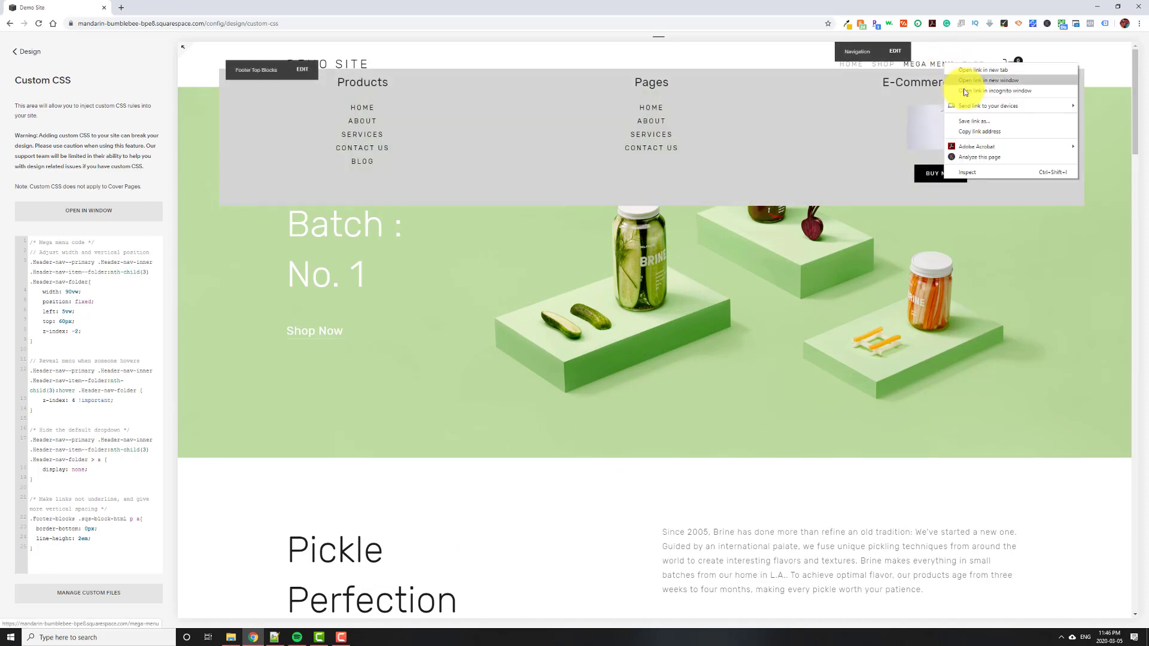
pyautogui.click(970, 174)
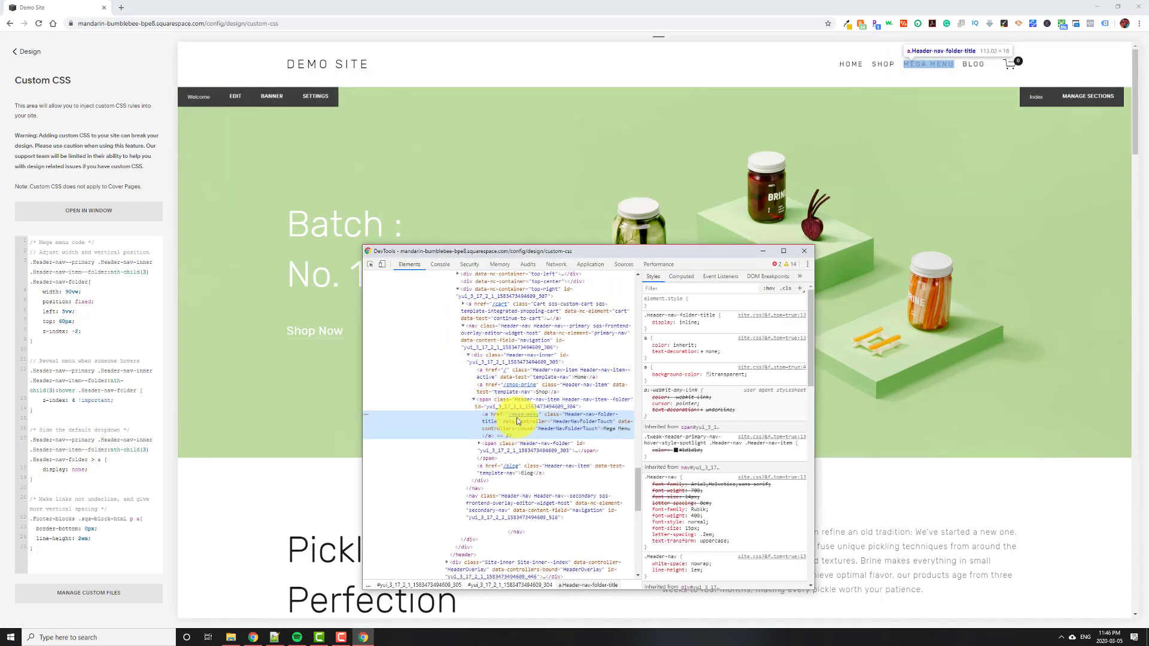
pyautogui.click(486, 402)
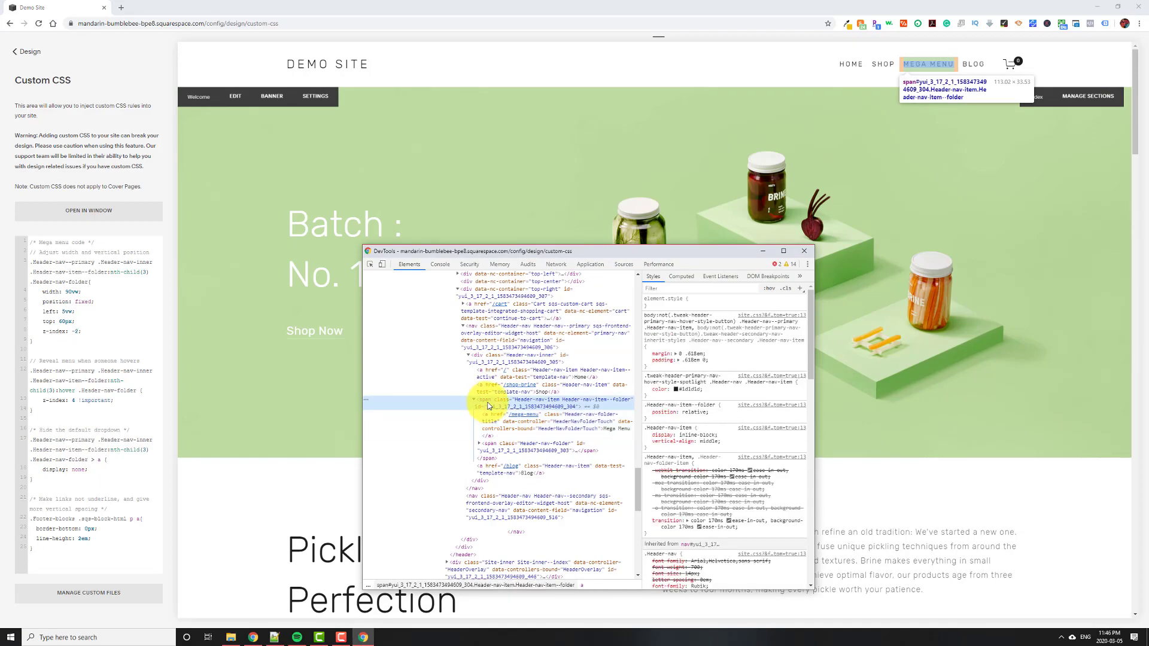
pyautogui.moveTo(635, 254); pyautogui.dragTo(751, 101)
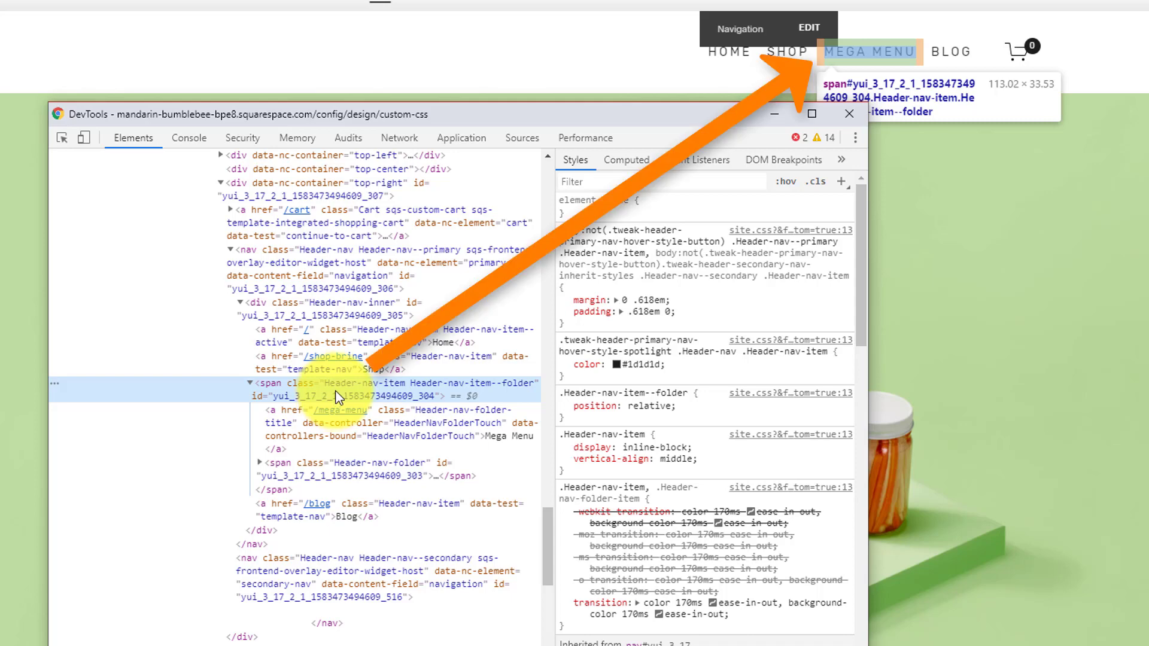
pyautogui.moveTo(555, 117); pyautogui.dragTo(164, 281)
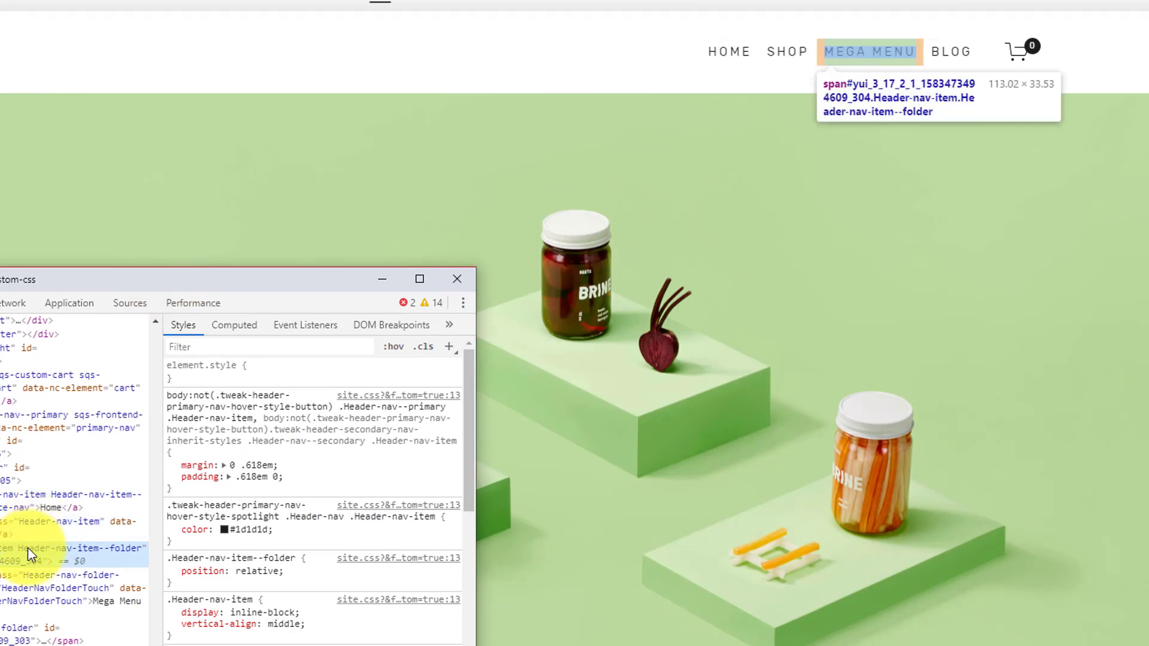
pyautogui.click(394, 348)
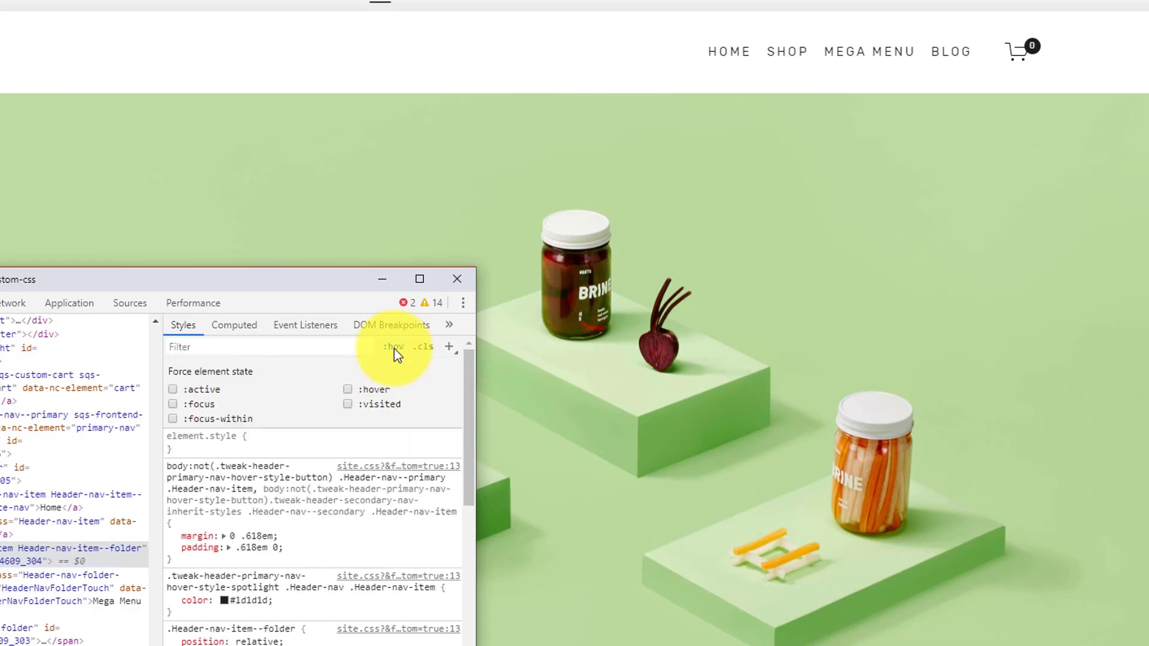
pyautogui.click(373, 390)
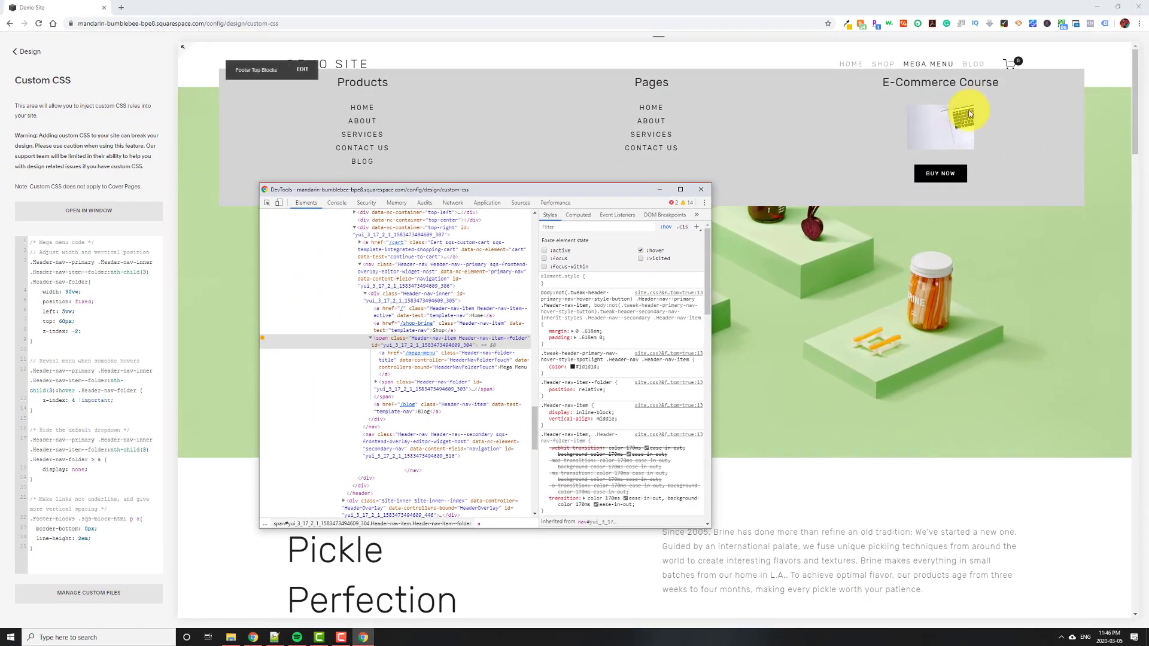
pyautogui.moveTo(606, 193); pyautogui.dragTo(769, 250)
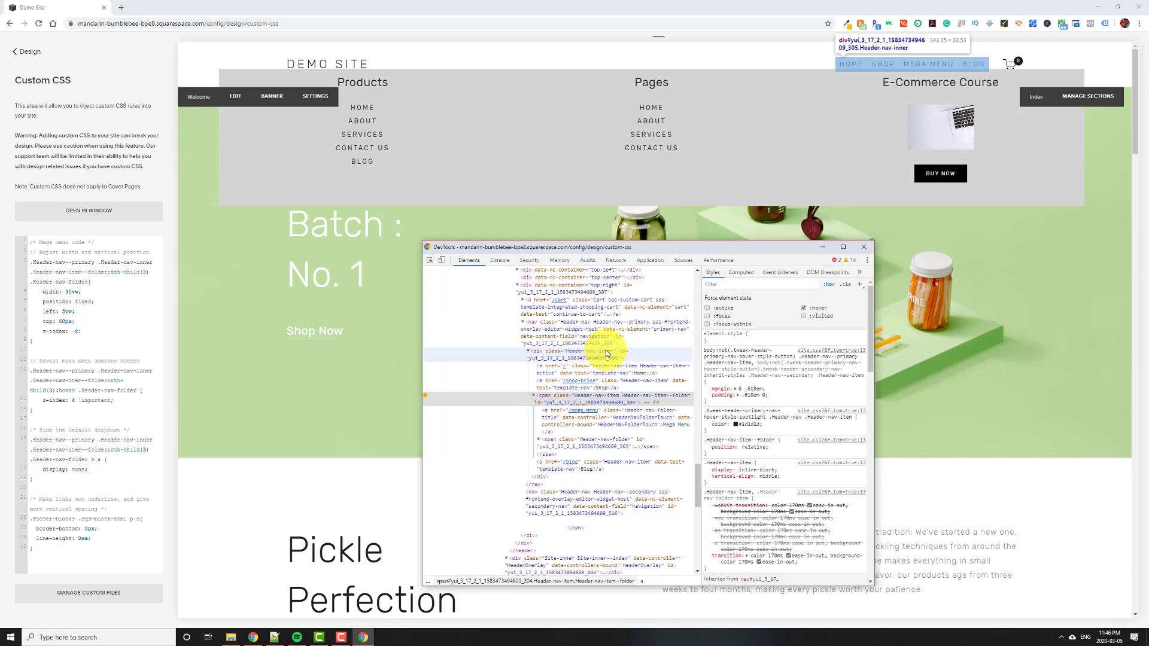
# - In the header folder rule, change width from 90vw to 60vw and left from 5vw to 35vw
pyautogui.click(77, 311)
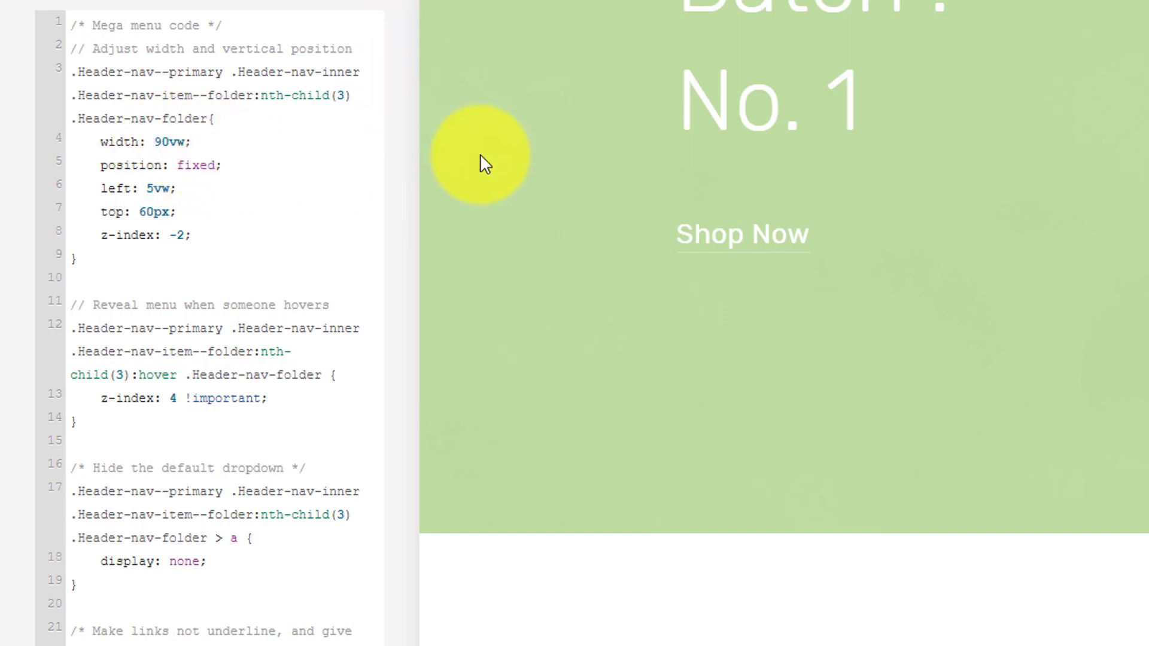
pyautogui.click(169, 142)
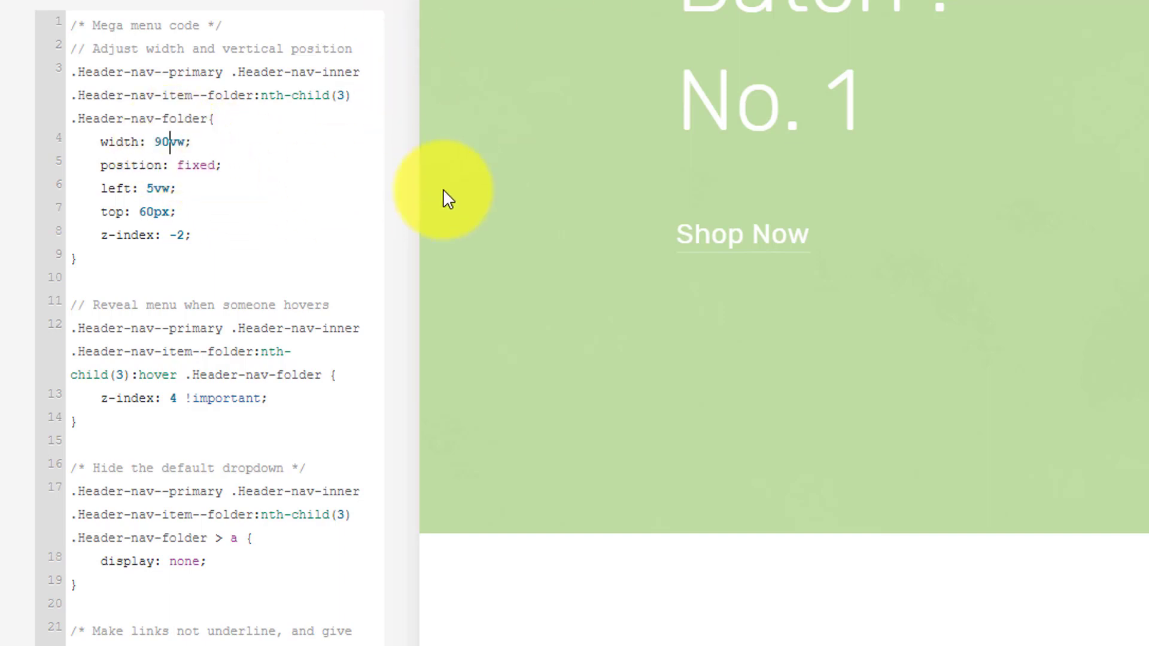
pyautogui.press('BackSpace')
pyautogui.write('6')
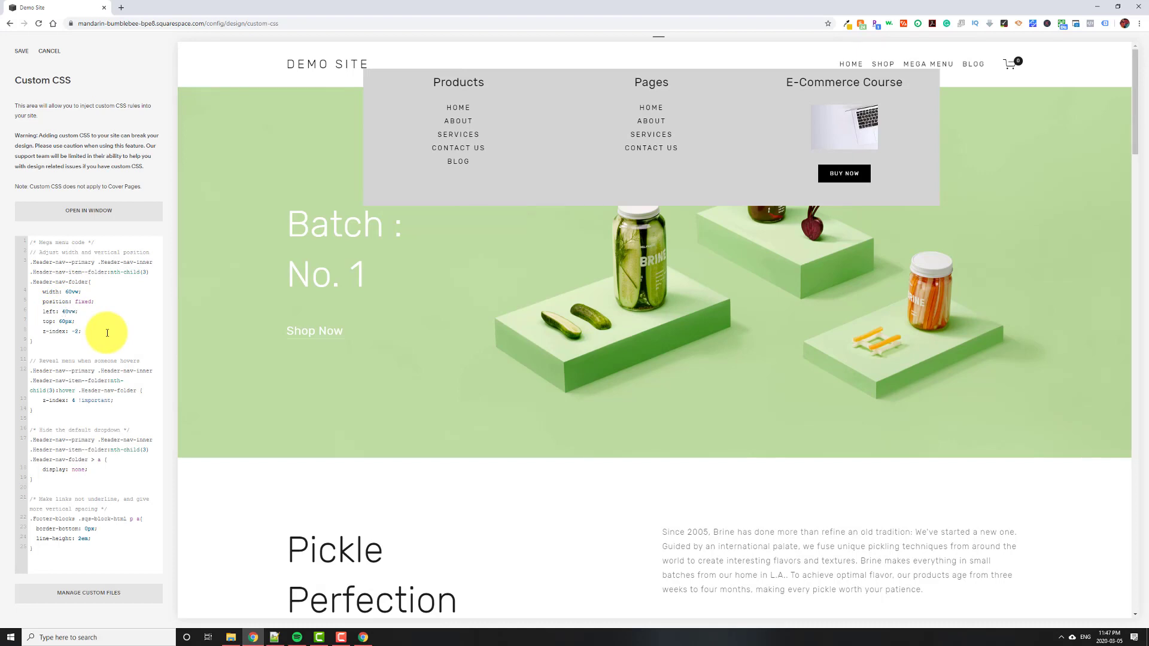
pyautogui.press('BackSpace')
pyautogui.write('6')
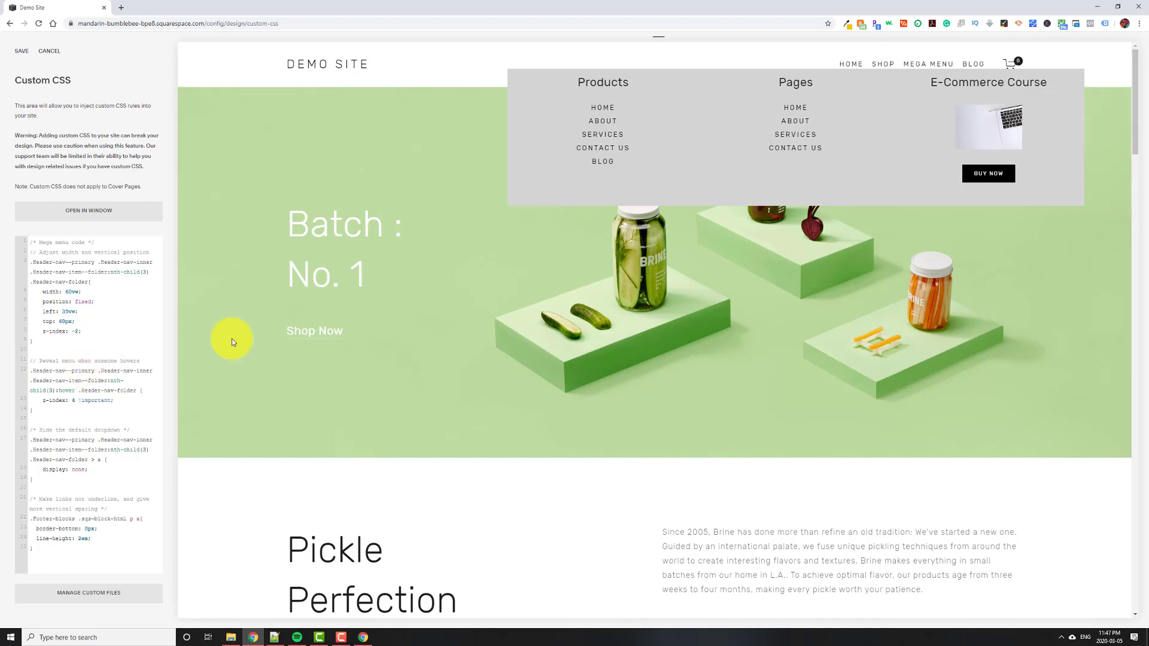
pyautogui.click(83, 313)
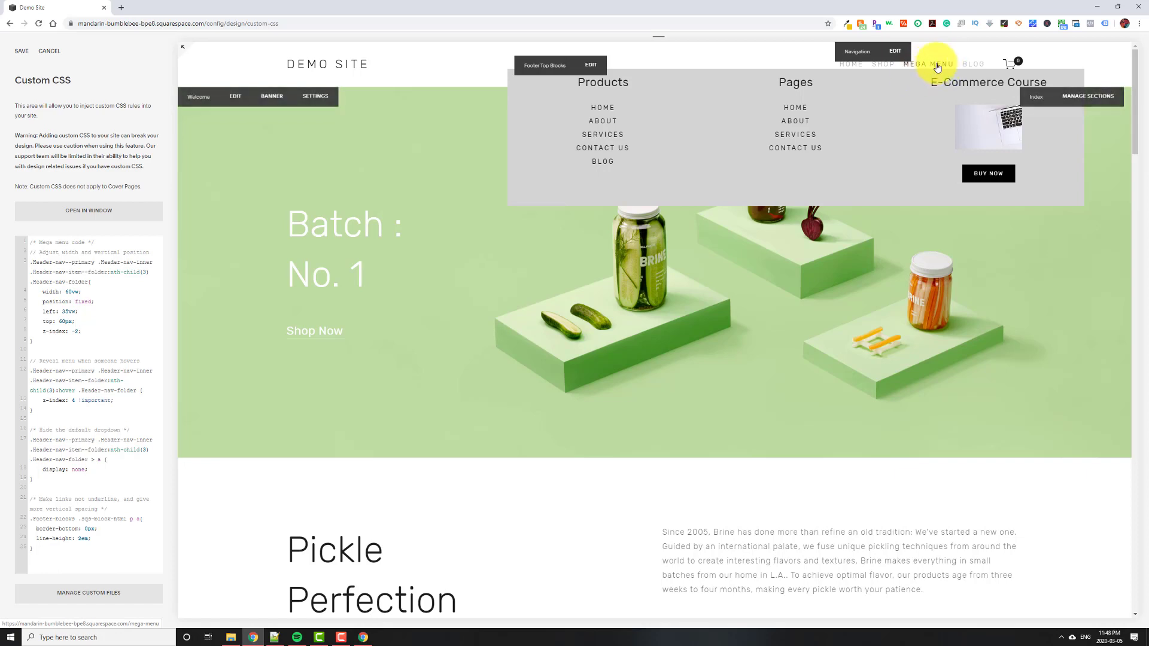
# - Change the panel's top offset from 60px to 65px, then point out the z-index, fixed-position and top rules
pyautogui.click(63, 322)
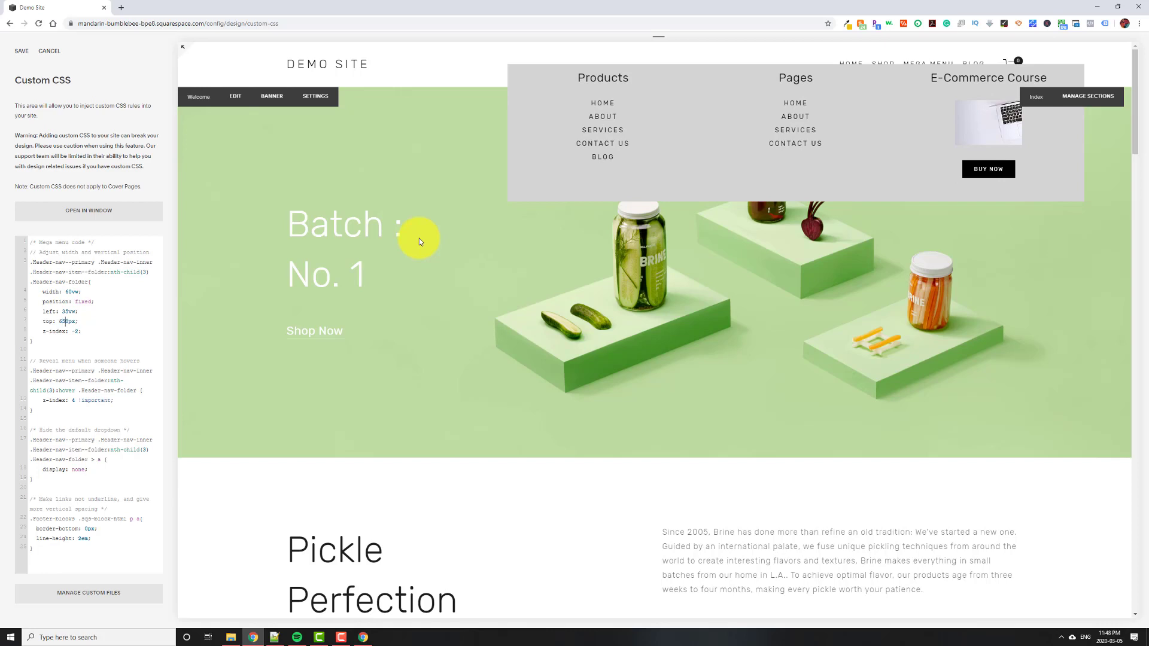
pyautogui.write('5')
pyautogui.press('Delete')
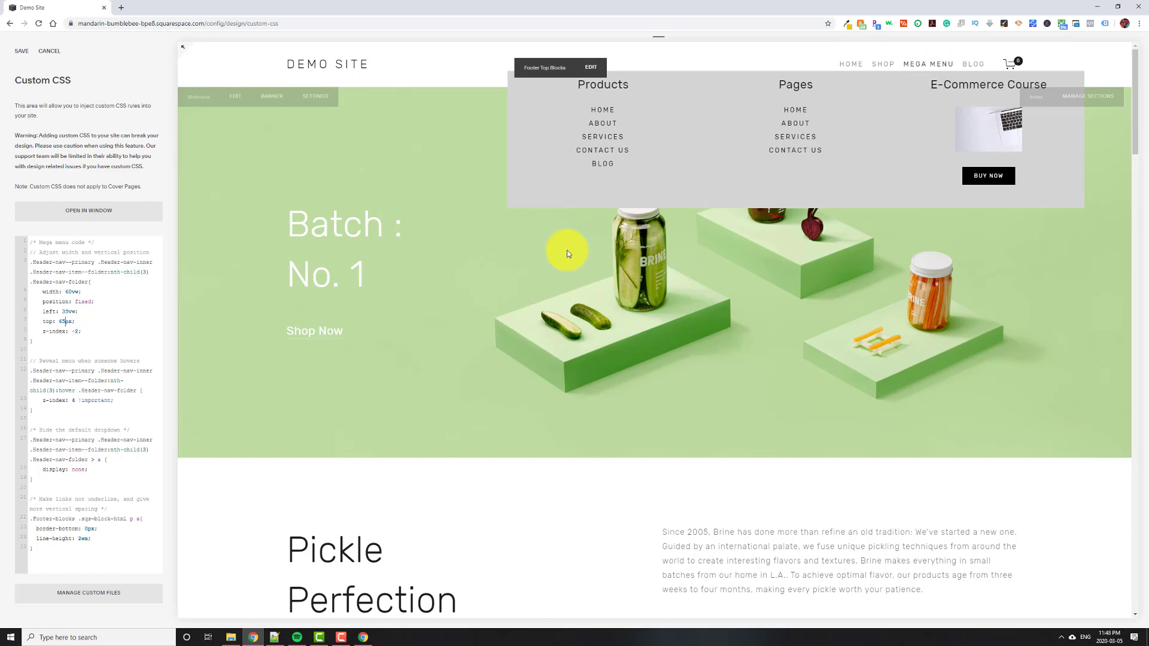
pyautogui.click(68, 331)
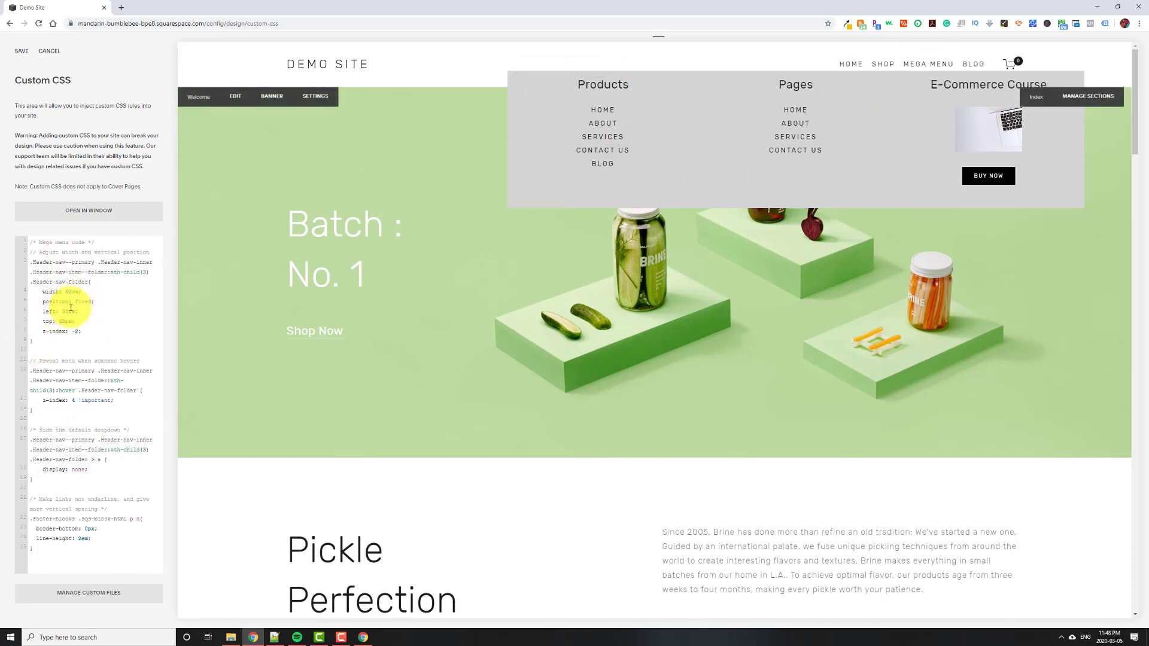
pyautogui.moveTo(43, 302)
pyautogui.mouseDown()
pyautogui.moveTo(115, 300)
pyautogui.moveTo(43, 292)
pyautogui.mouseUp()
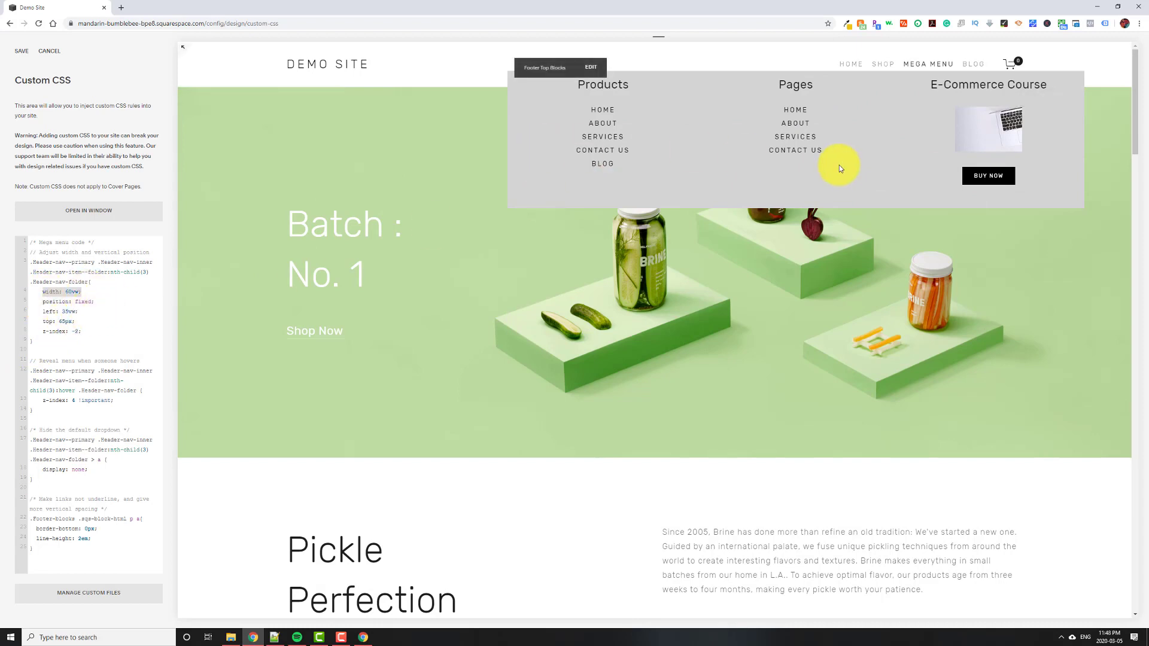
pyautogui.moveTo(81, 322); pyautogui.dragTo(43, 321)
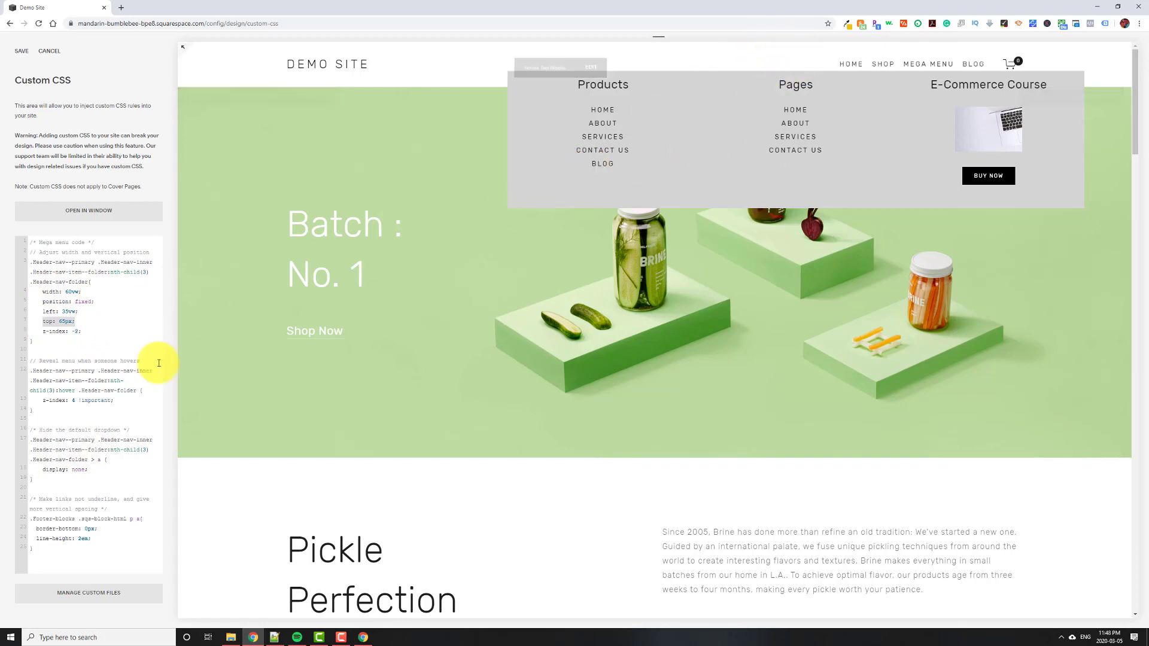
pyautogui.moveTo(92, 329); pyautogui.dragTo(35, 331)
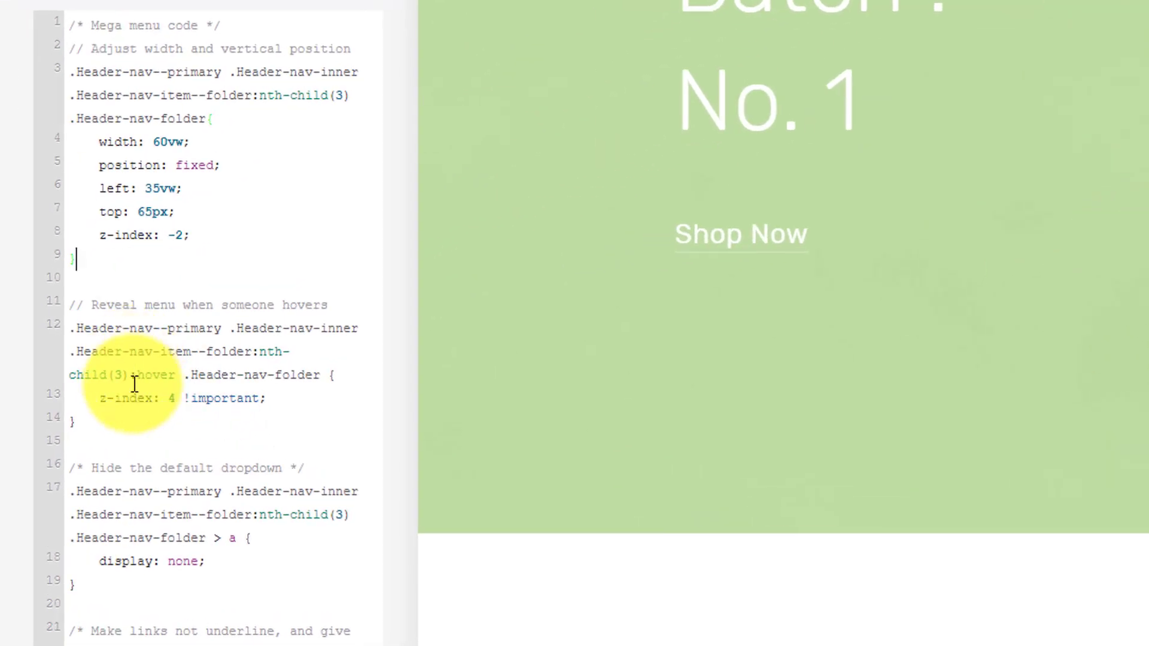
pyautogui.moveTo(72, 306); pyautogui.dragTo(295, 387)
pyautogui.click(295, 387)
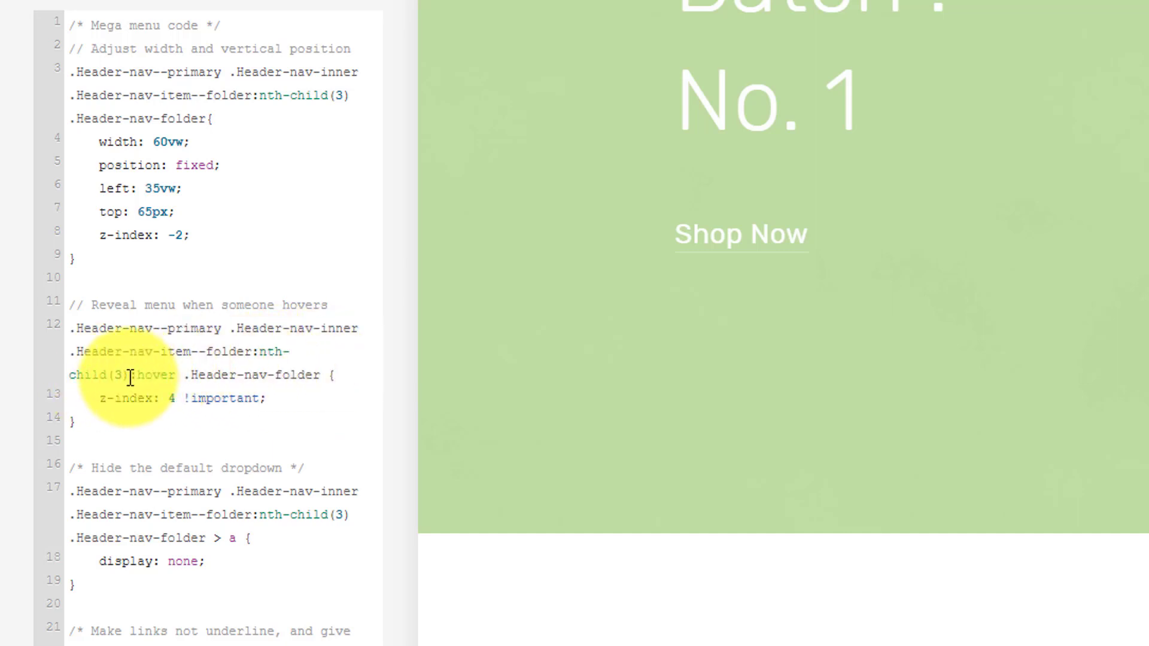
pyautogui.moveTo(129, 378); pyautogui.dragTo(172, 378)
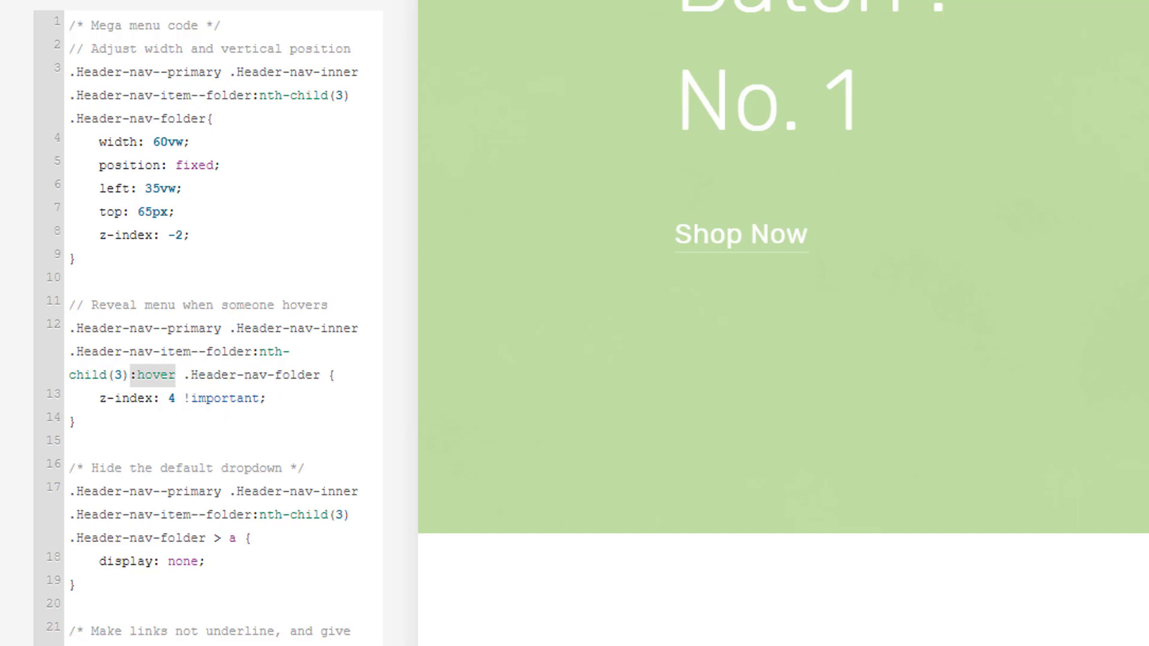
pyautogui.doubleClick(119, 377)
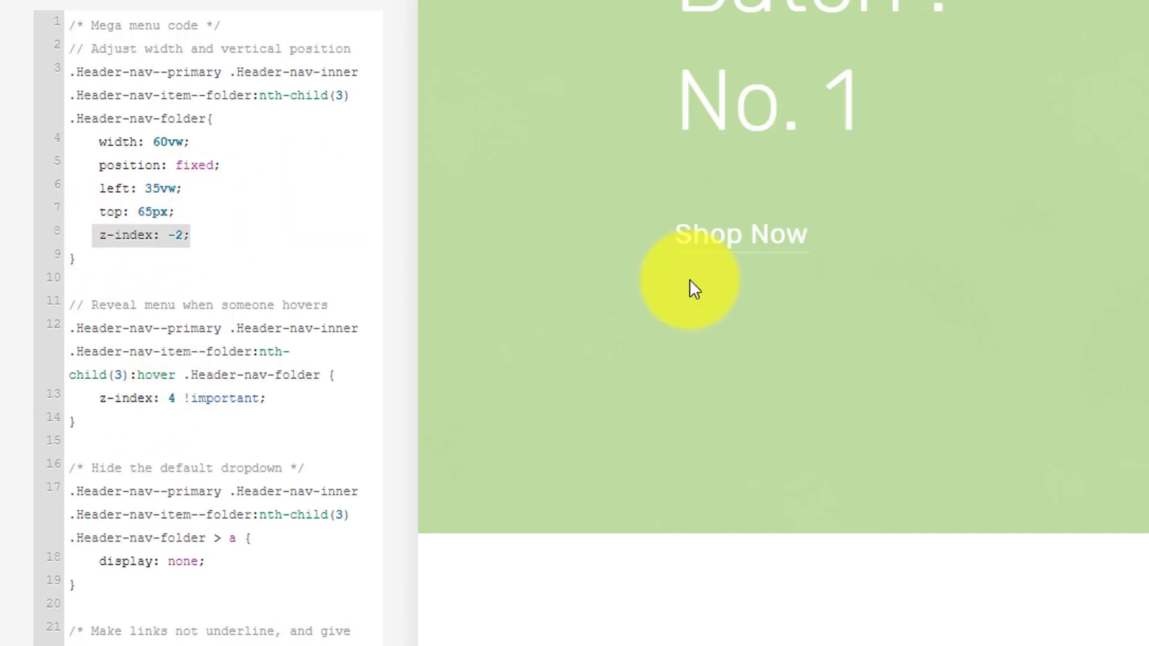
pyautogui.moveTo(235, 398); pyautogui.dragTo(101, 397)
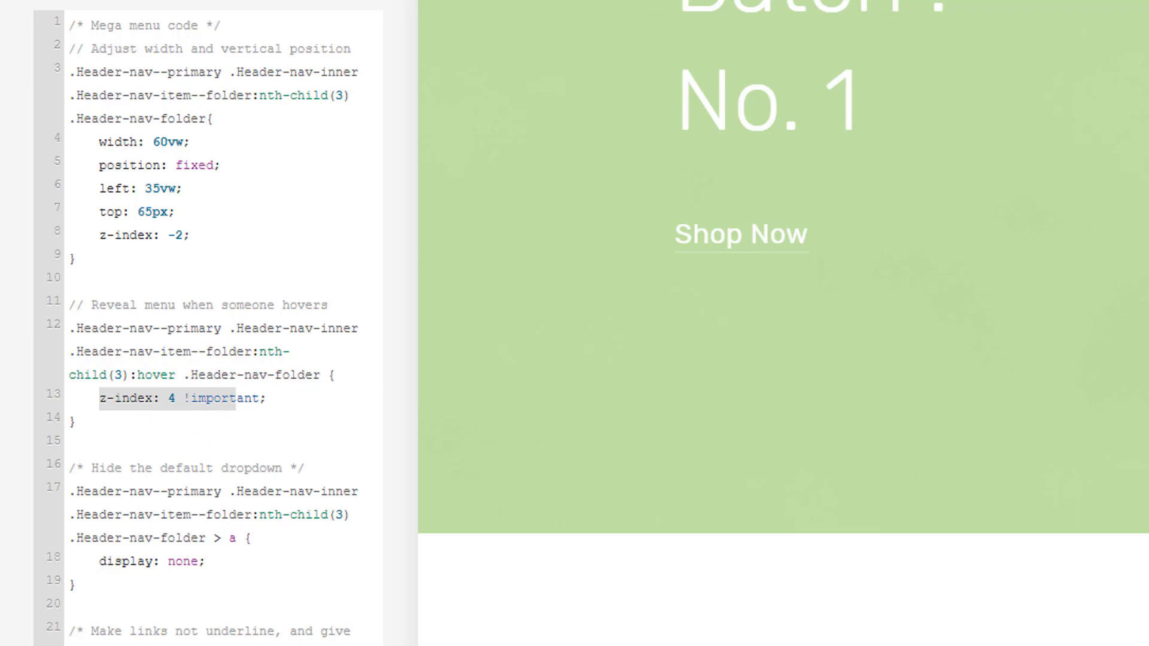
pyautogui.moveTo(1137, 5)
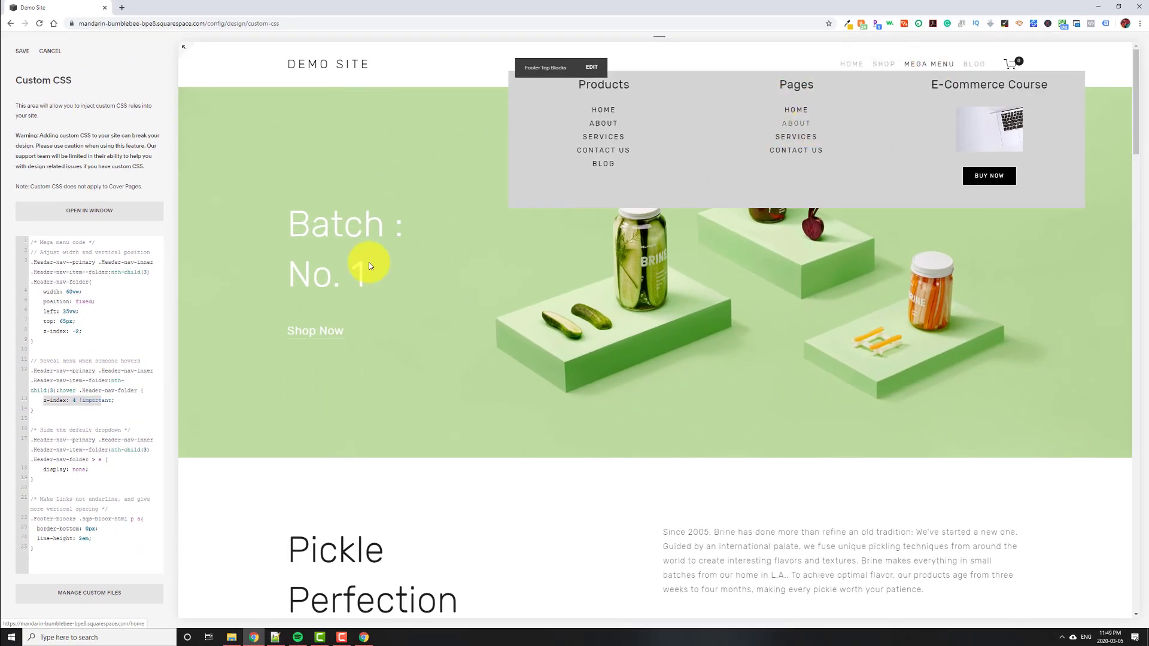
# - Highlight the display: none rule hiding the default dropdown and save the custom CSS
pyautogui.click(108, 428)
pyautogui.moveTo(42, 481); pyautogui.dragTo(26, 432)
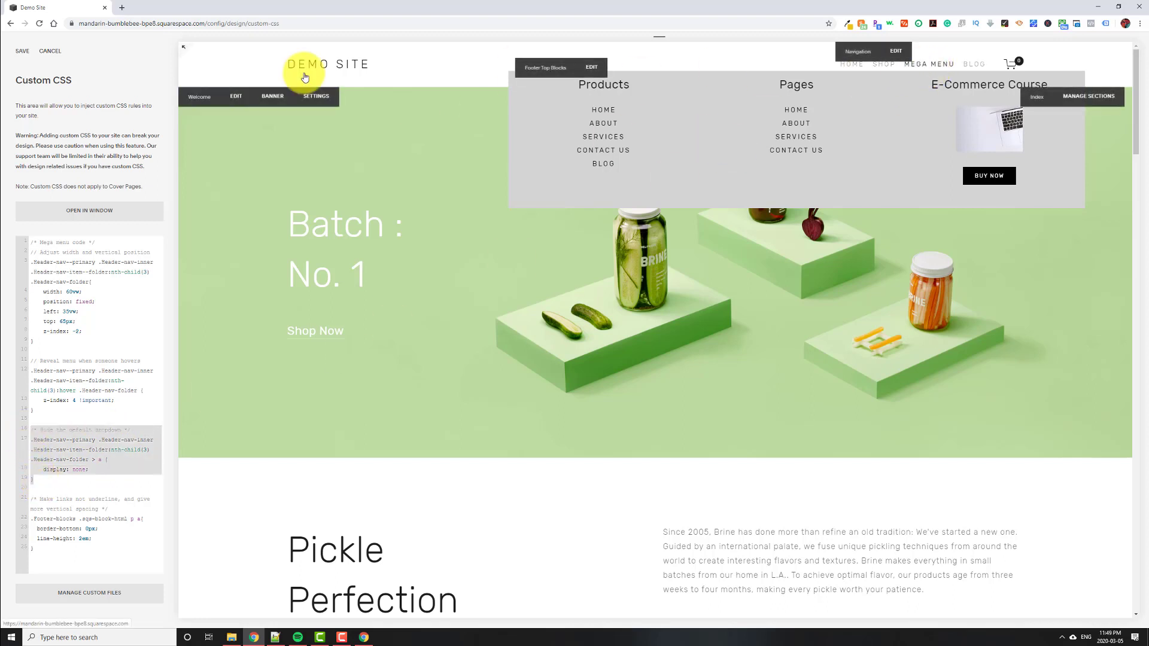
pyautogui.click(23, 53)
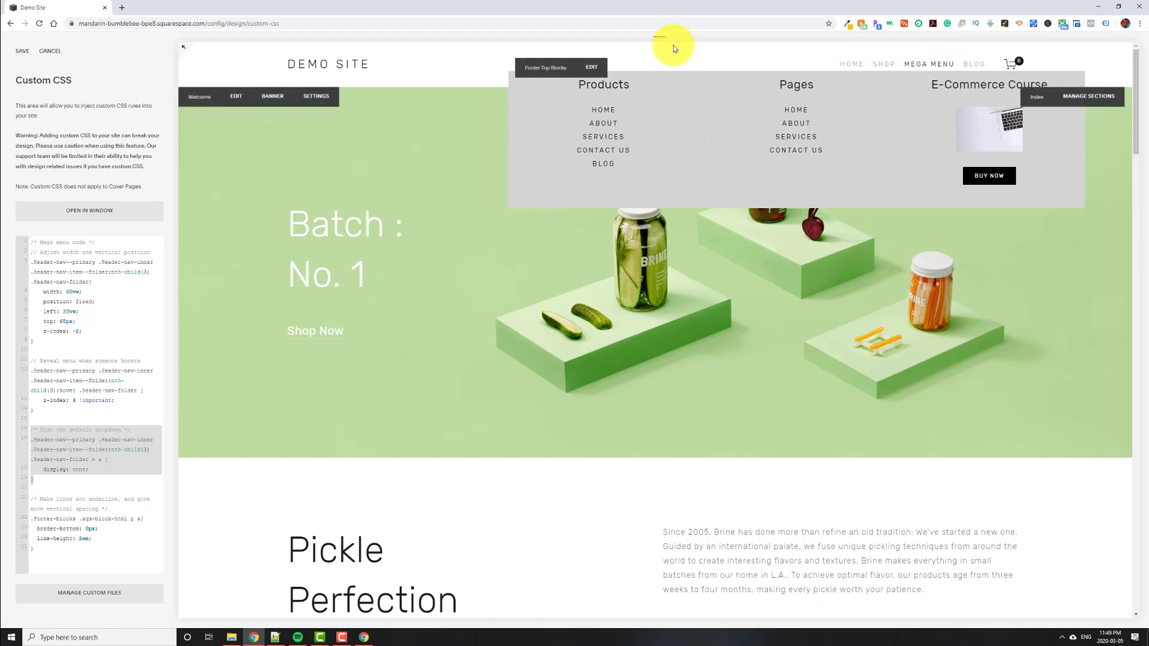
# - Check the Mega Menu folder in the phone-width menu, return to desktop, and highlight the link-styling rule
pyautogui.click(619, 46)
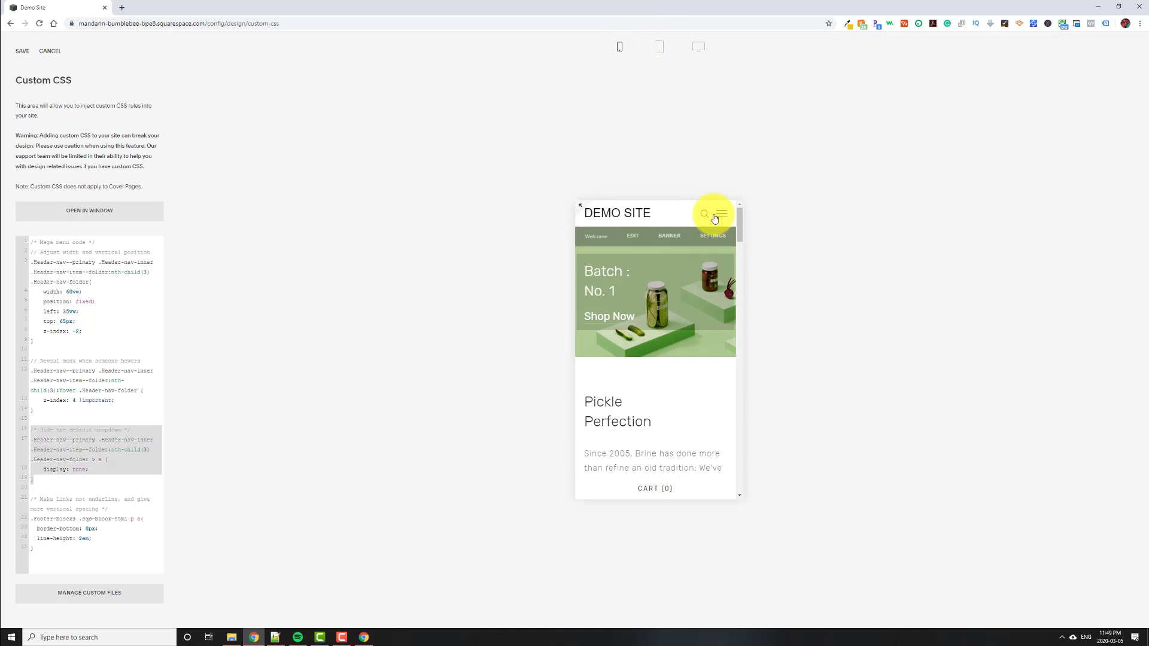
pyautogui.click(719, 217)
pyautogui.click(625, 263)
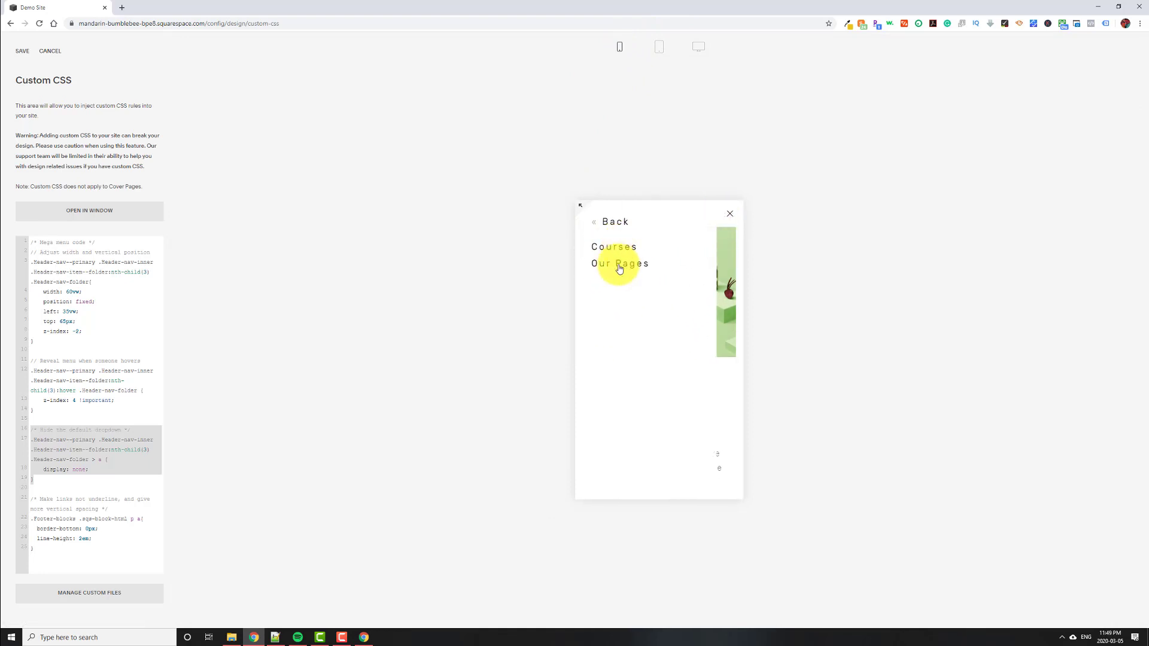
pyautogui.click(730, 214)
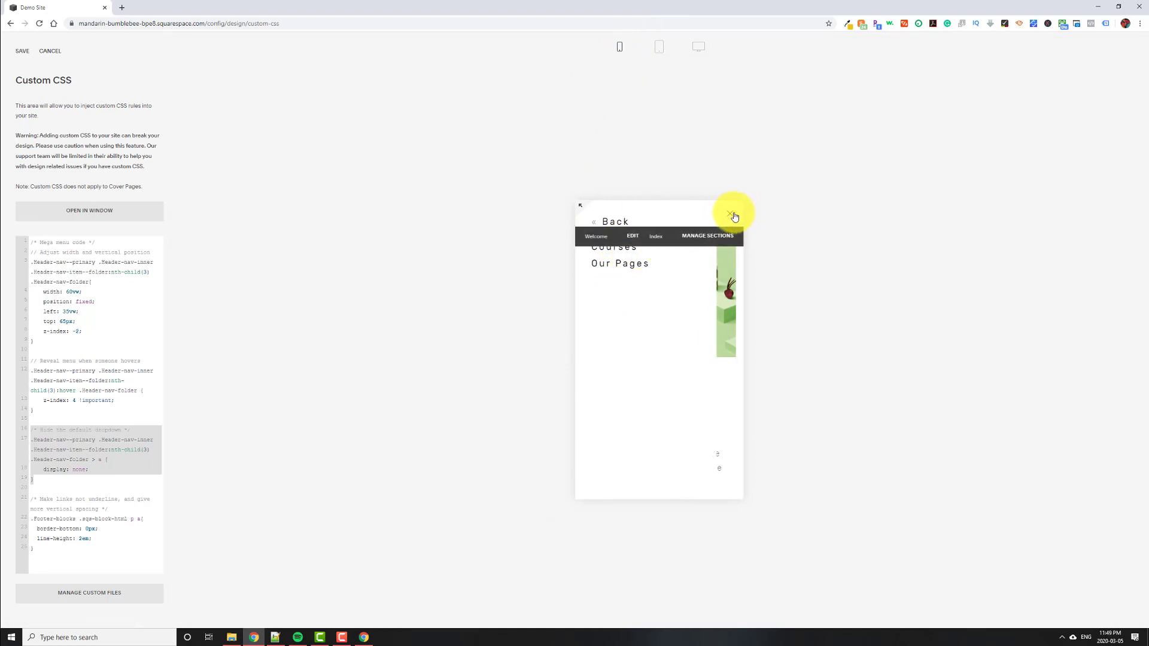
pyautogui.click(698, 46)
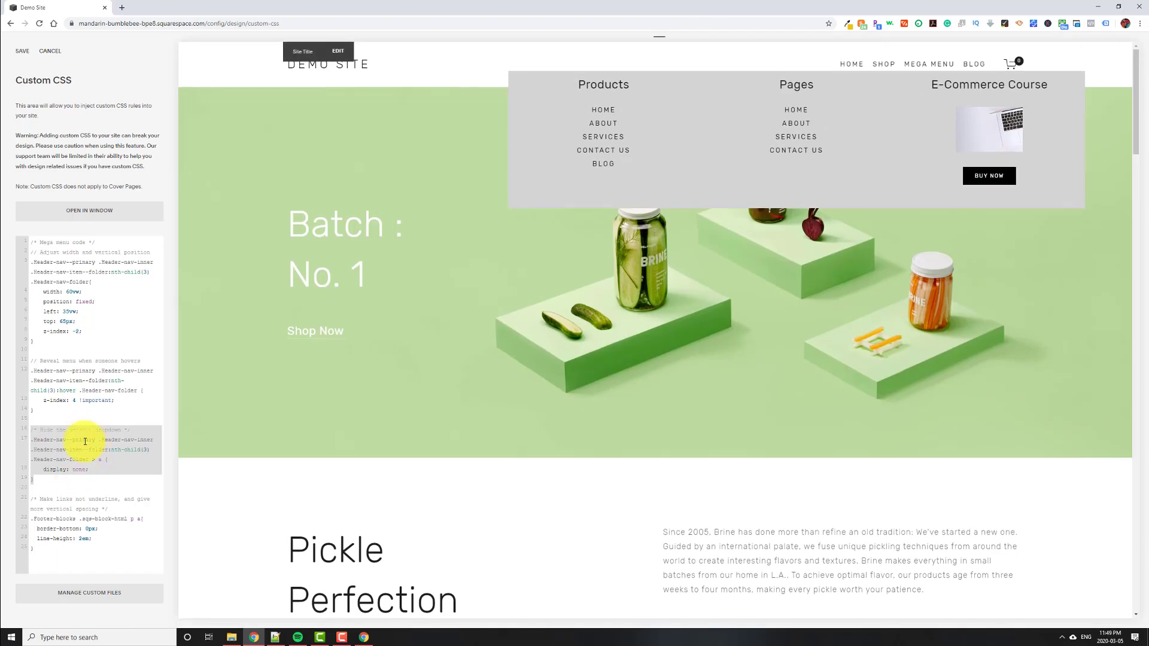
pyautogui.click(73, 468)
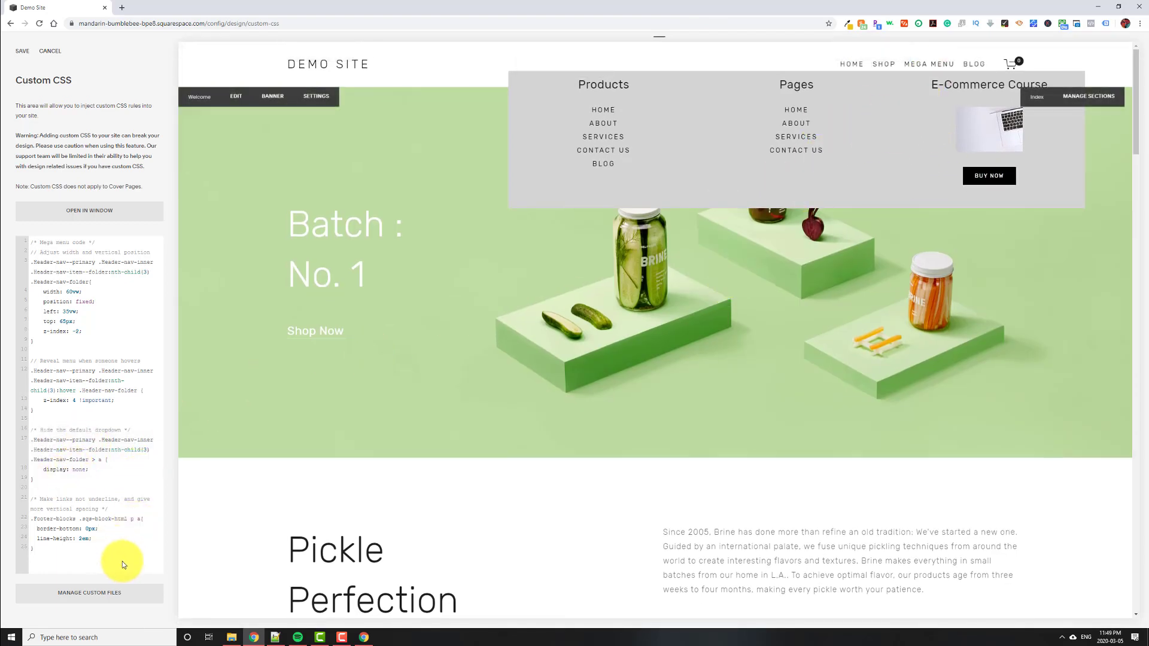
pyautogui.moveTo(123, 565); pyautogui.dragTo(27, 506)
# - Highlight the border-bottom setting and stop forcing the hover state on Mega Menu
pyautogui.click(126, 526)
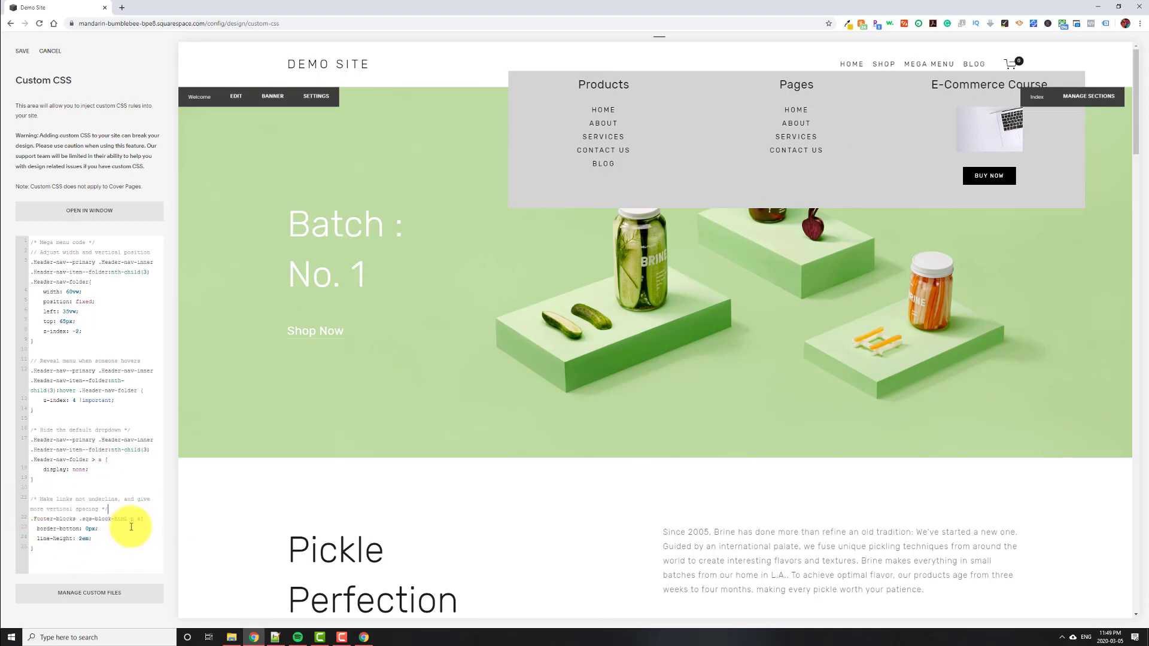
pyautogui.moveTo(98, 528); pyautogui.dragTo(26, 531)
pyautogui.scroll(-20, 526, 457)
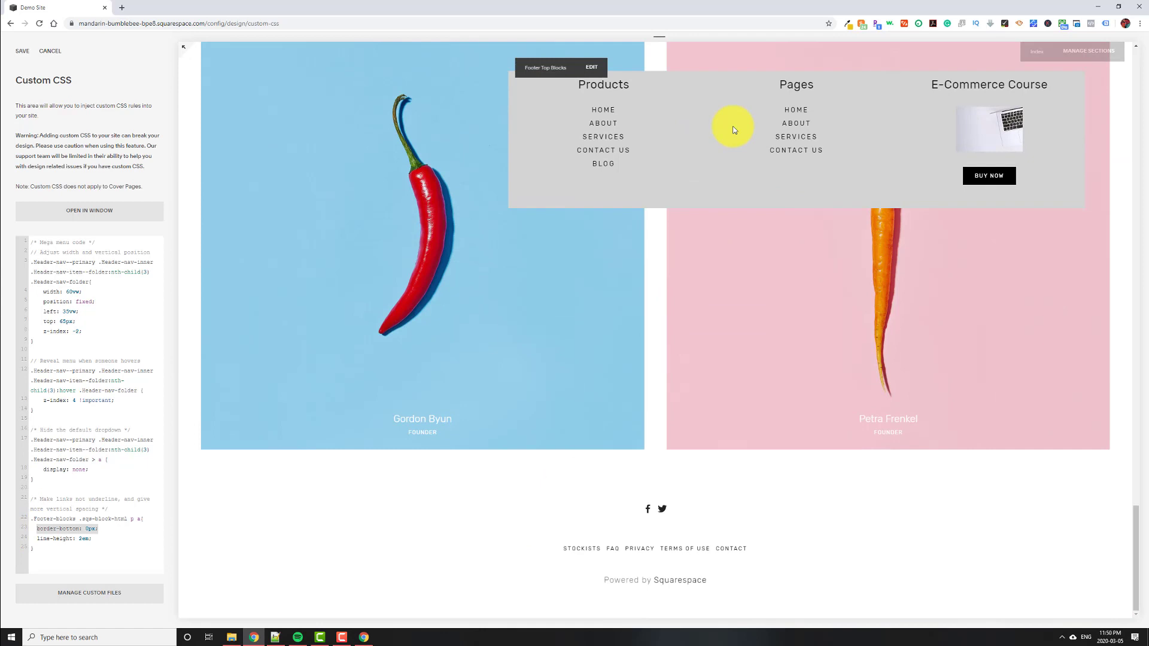
pyautogui.click(365, 635)
pyautogui.click(819, 306)
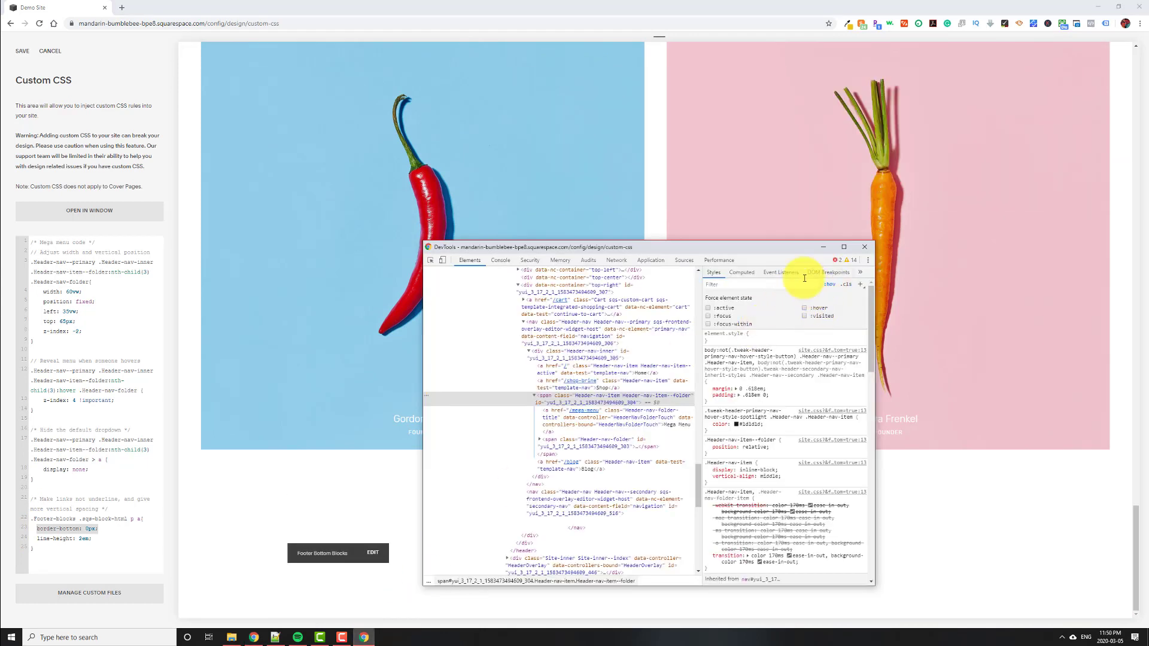
pyautogui.click(661, 9)
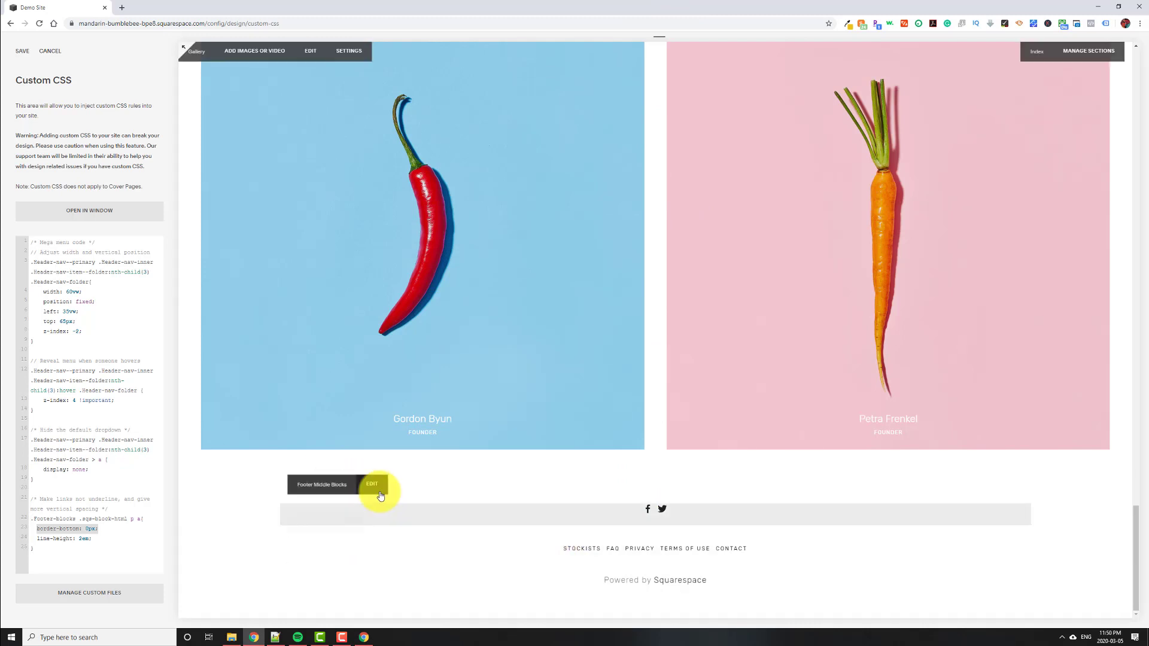
# - Add a Text block reading 'asdasd' linked to # in the footer's middle blocks and save
pyautogui.click(522, 506)
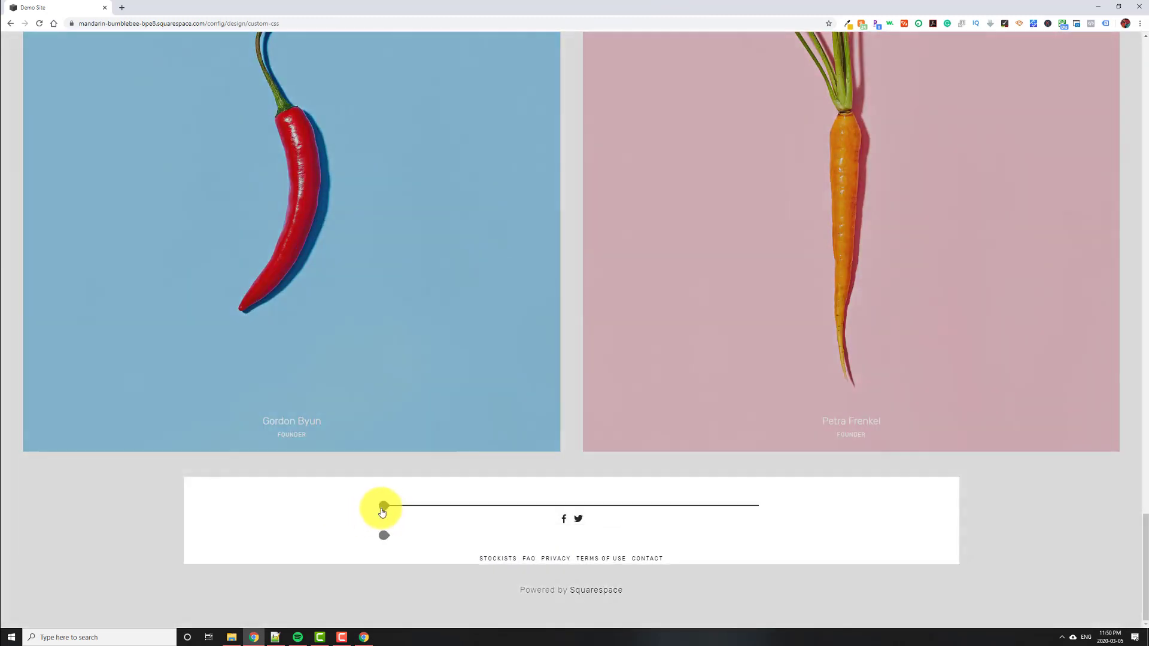
pyautogui.click(383, 507)
pyautogui.click(403, 453)
pyautogui.click(442, 522)
pyautogui.write('asdasd')
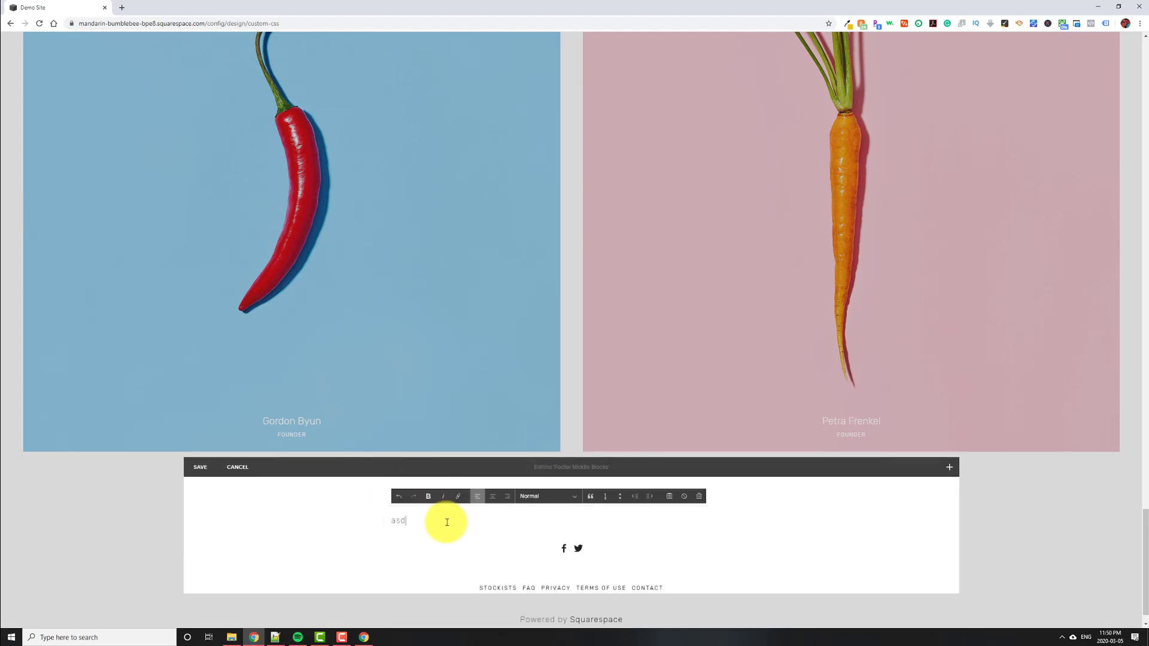
pyautogui.hotkey('ctrl', 'a')
pyautogui.click(456, 552)
pyautogui.write('#')
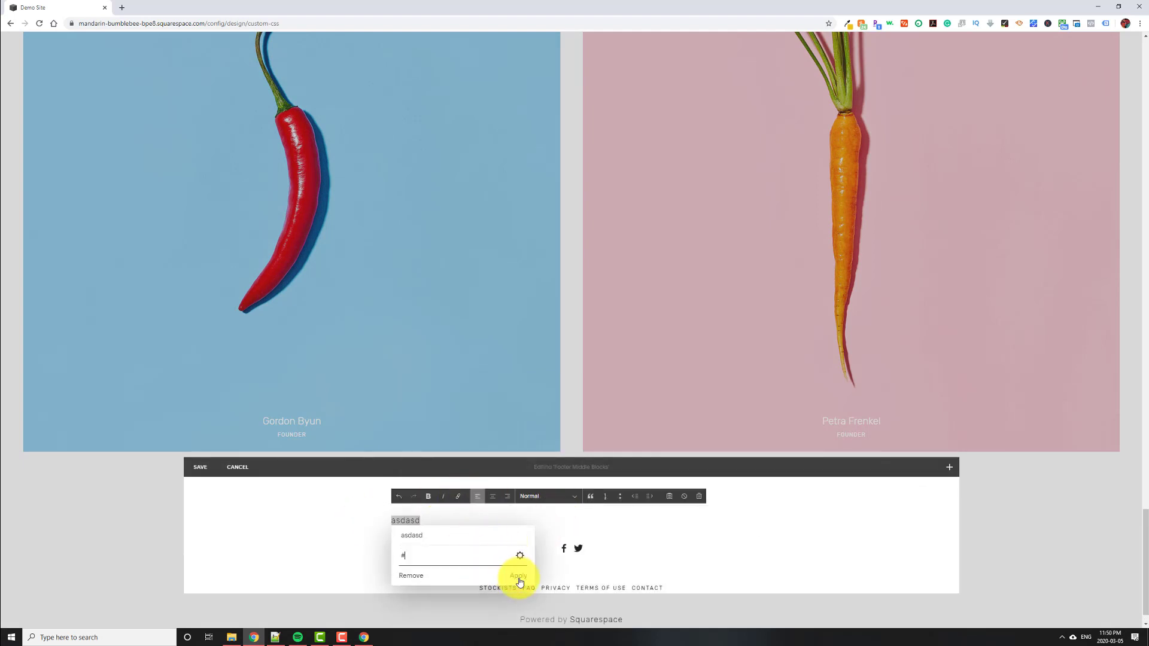
pyautogui.click(515, 576)
pyautogui.click(528, 543)
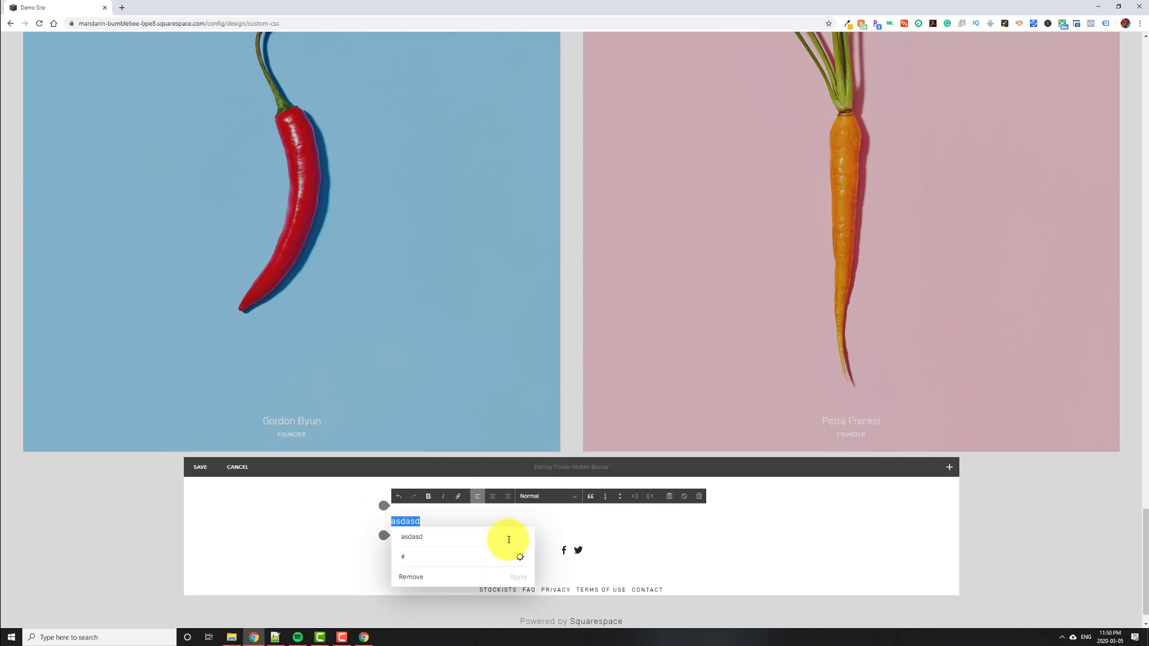
pyautogui.click(200, 467)
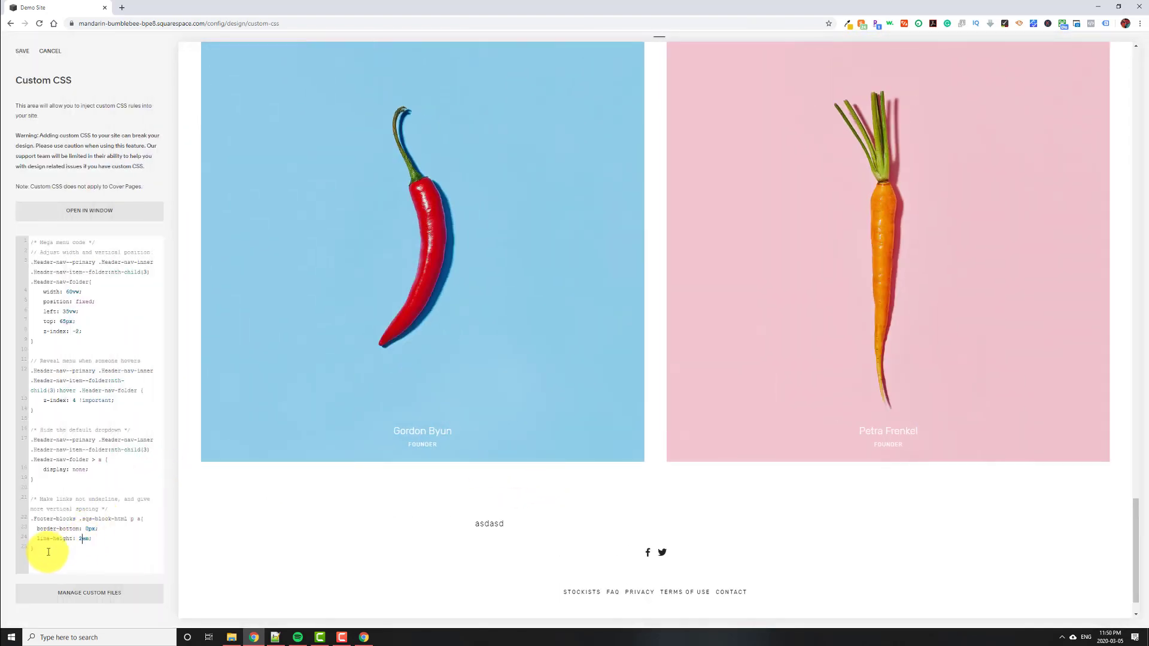
# - Delete the footer link-styling rule from the custom CSS
pyautogui.moveTo(48, 551); pyautogui.dragTo(25, 506)
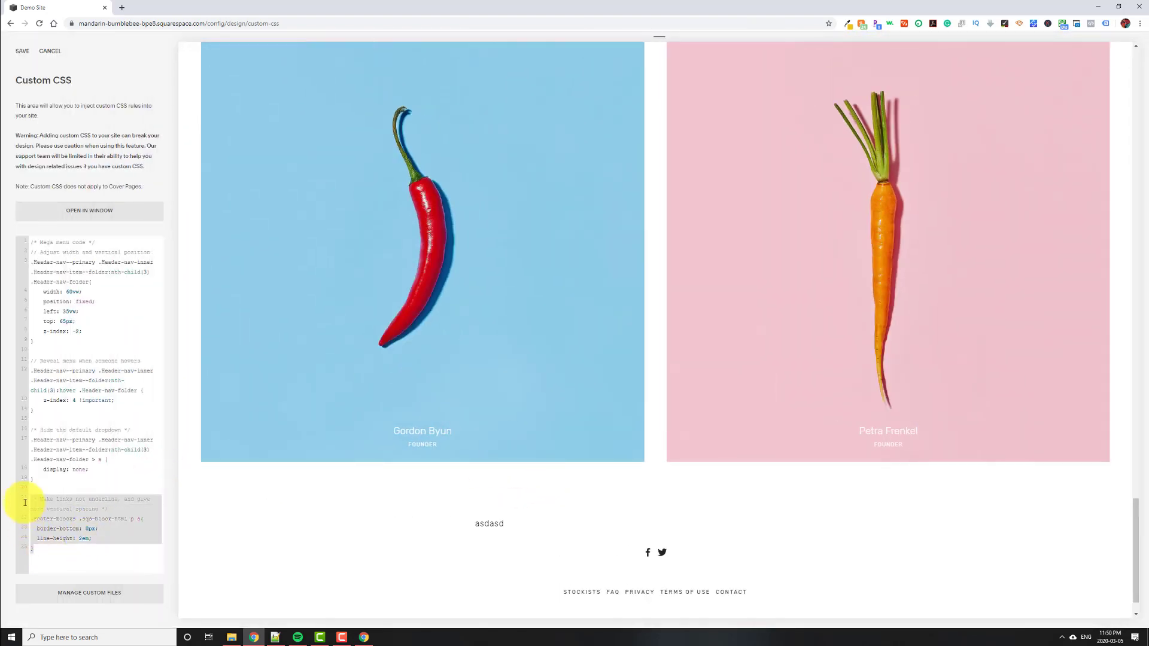
pyautogui.press('BackSpace')
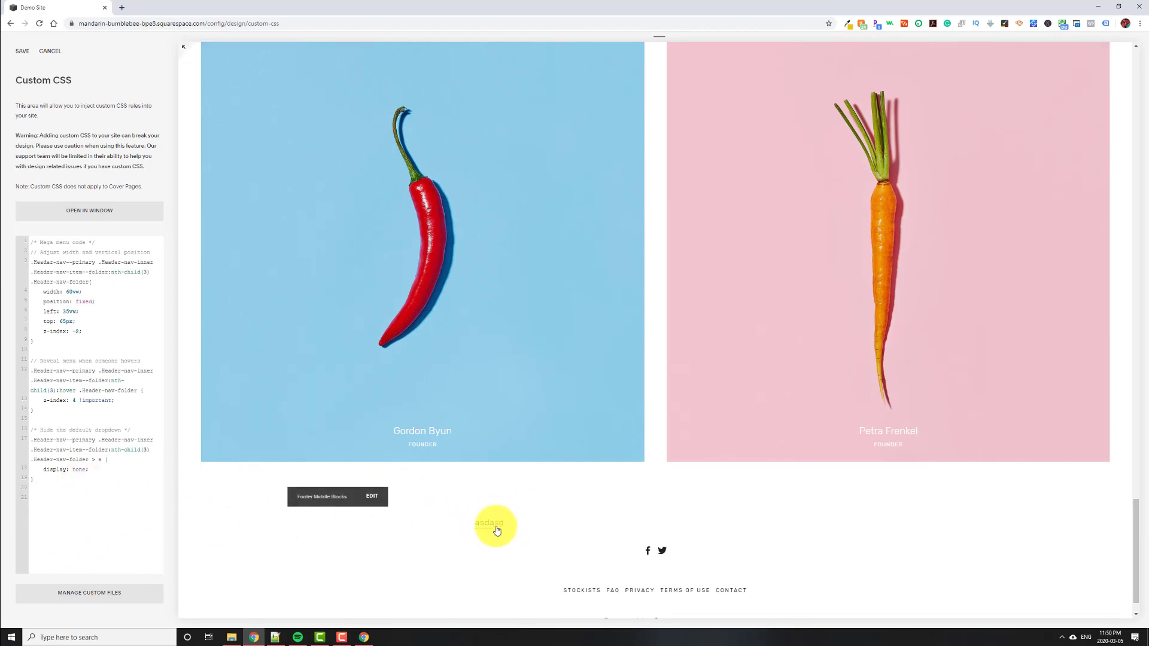
pyautogui.scroll(15, 1018, 210)
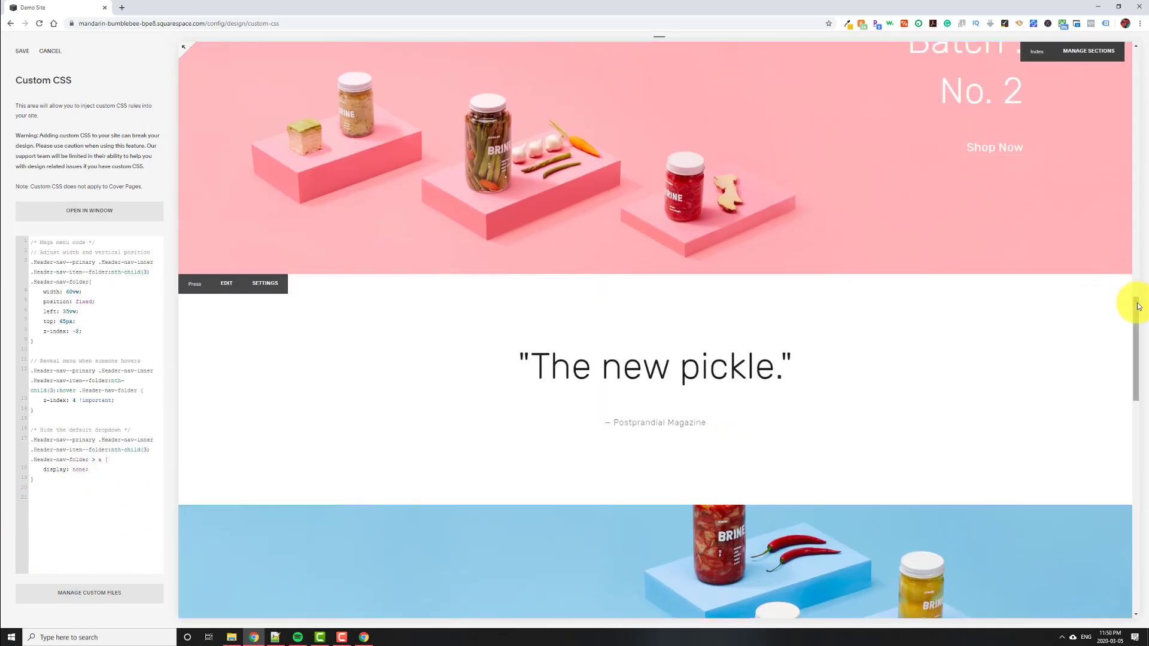
pyautogui.moveTo(1139, 306); pyautogui.dragTo(1006, 49)
pyautogui.moveTo(932, 59)
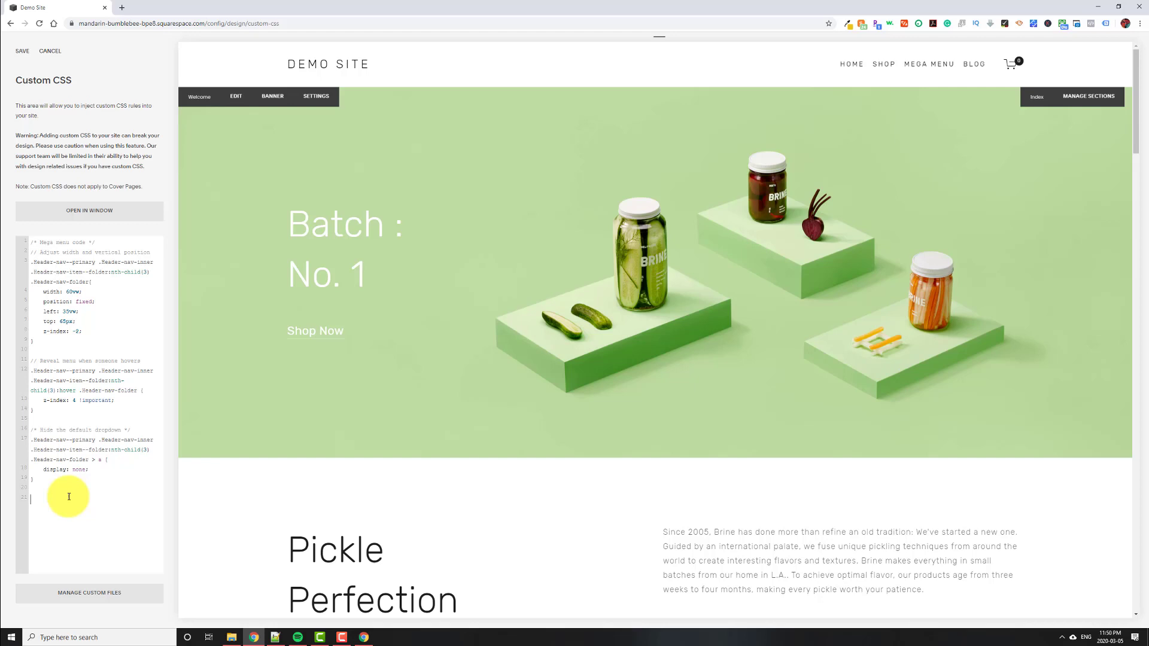
# - Force :hover on the Mega Menu's parent item in DevTools, then select the border-bottom declaration
pyautogui.click(83, 542)
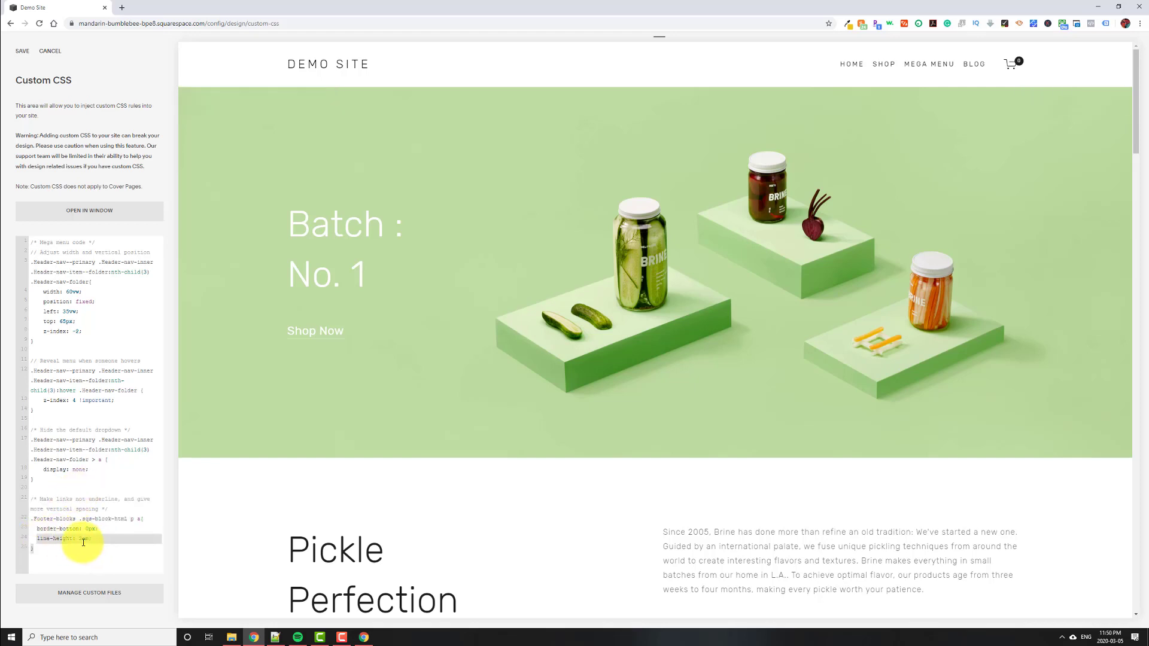
pyautogui.rightClick(931, 66)
pyautogui.click(947, 173)
pyautogui.click(622, 398)
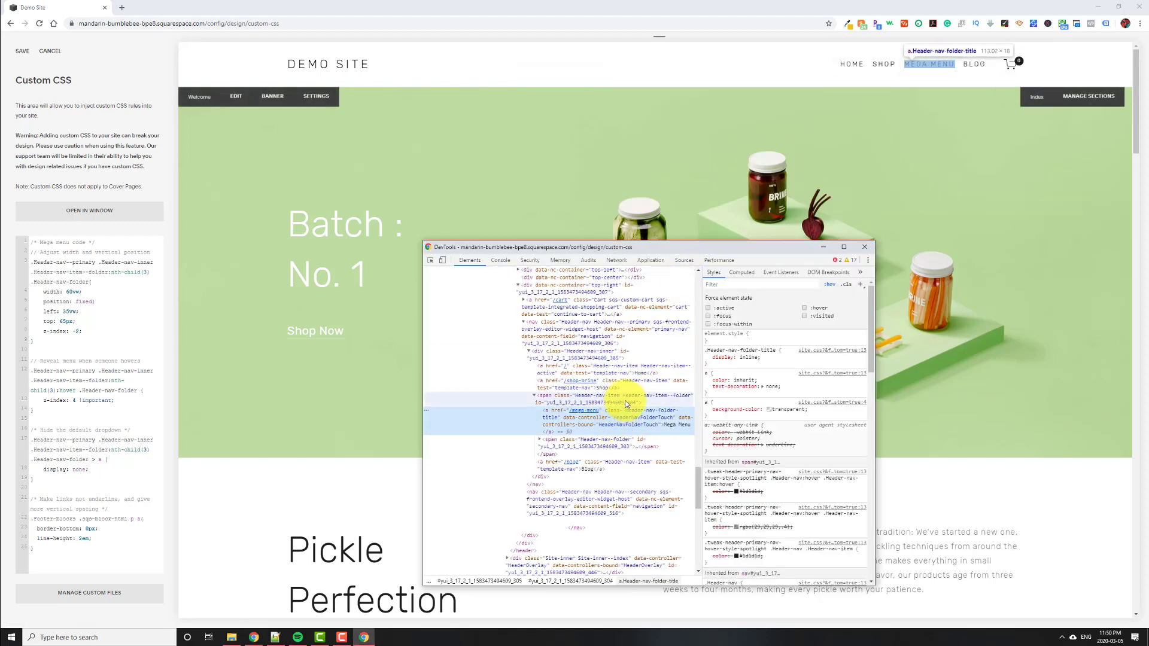
pyautogui.click(819, 309)
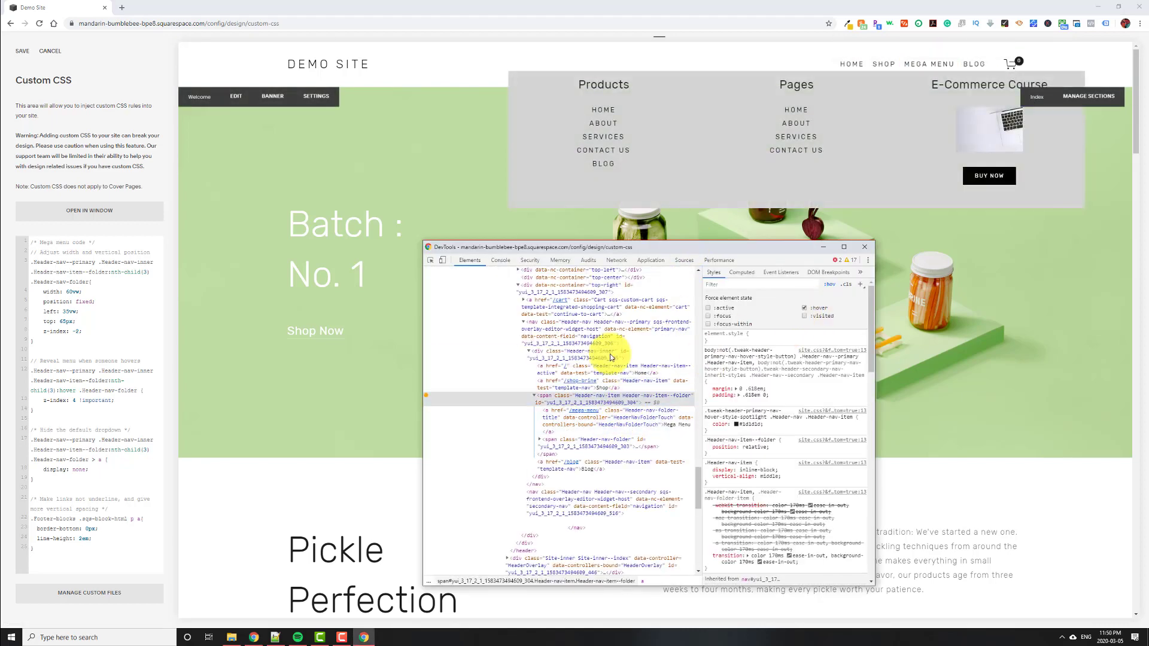
pyautogui.click(82, 539)
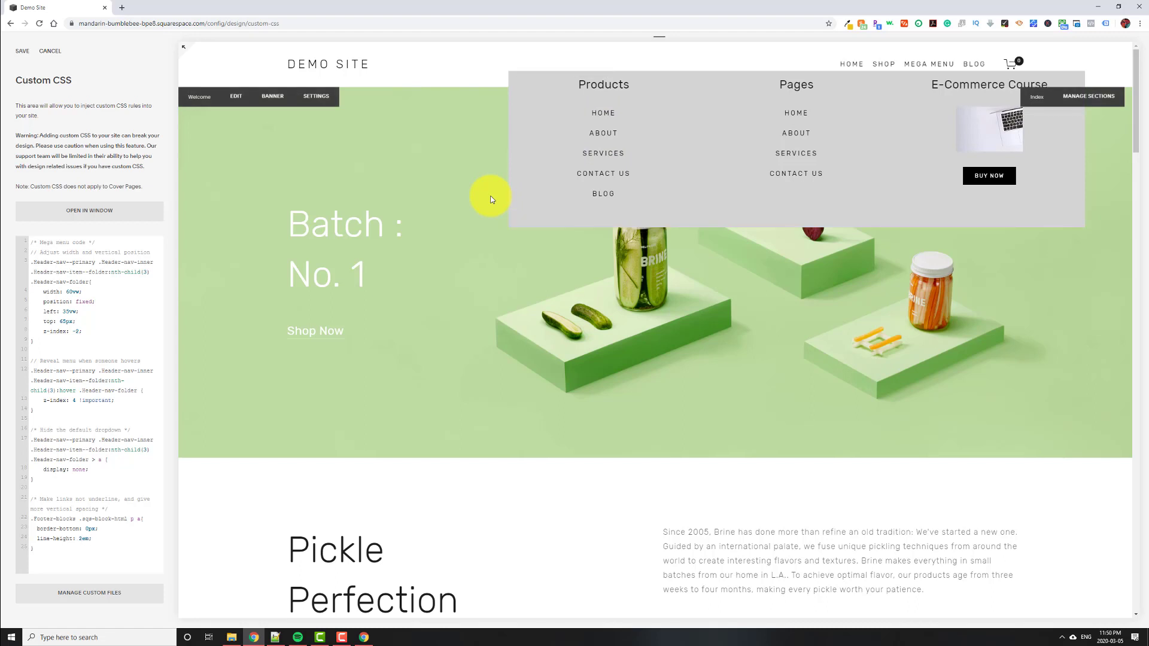
pyautogui.moveTo(99, 529); pyautogui.dragTo(35, 532)
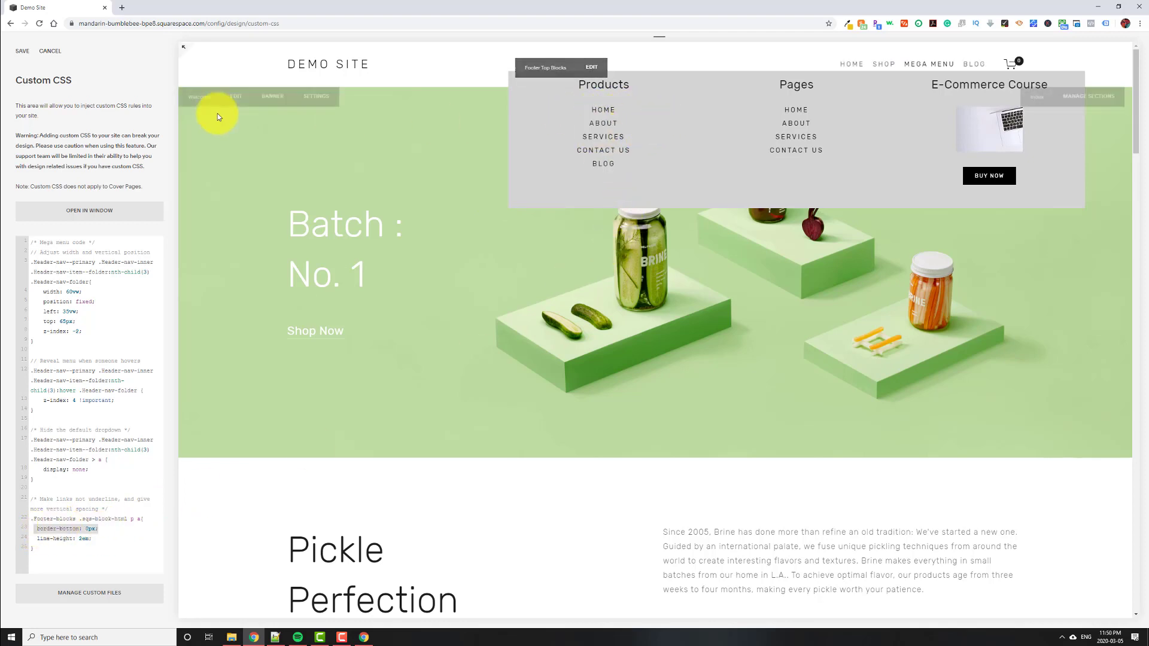
# - In Site Styles, search 'folder' and set the Folder Color to black
pyautogui.scroll(-1, 72, 352)
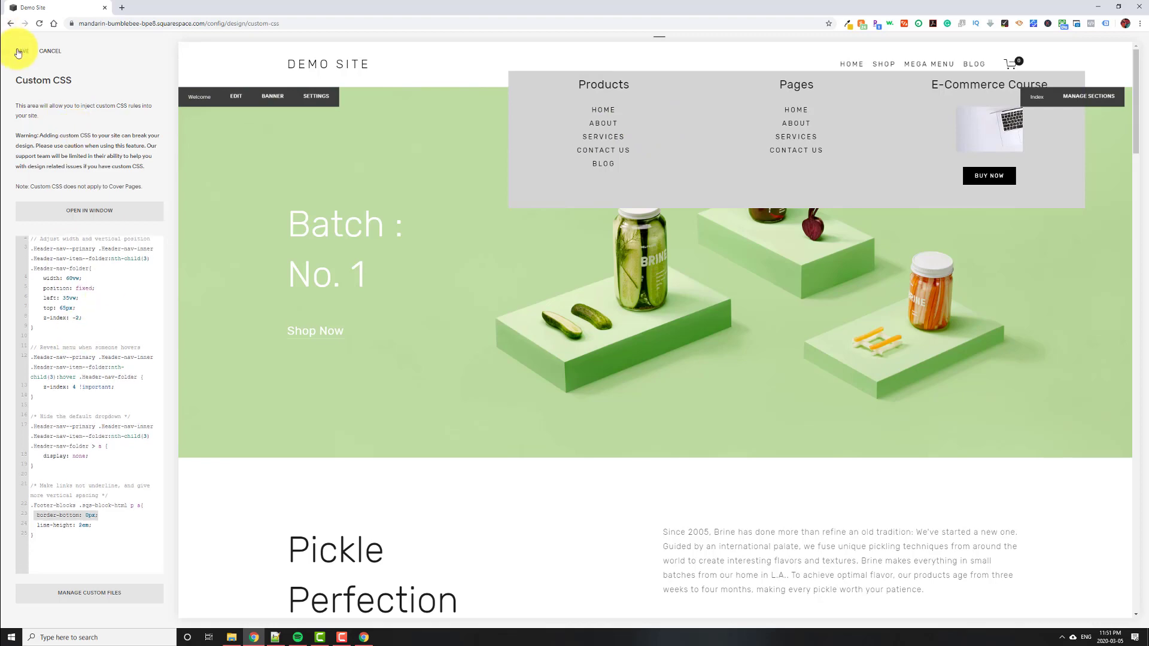
pyautogui.click(18, 52)
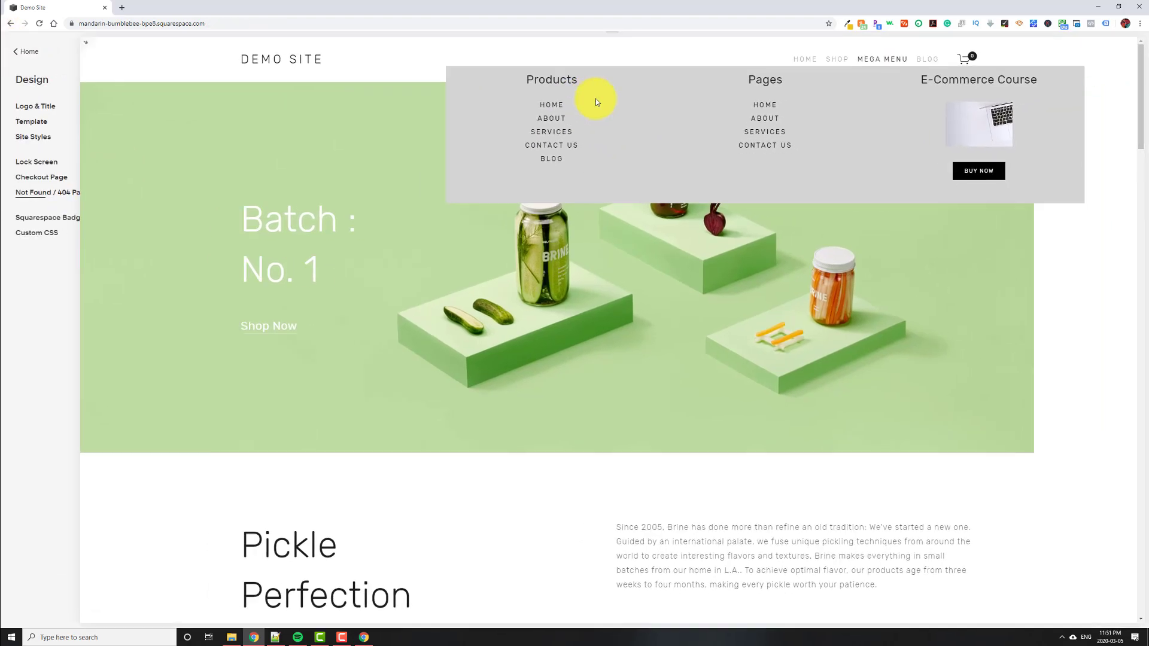
pyautogui.press('Escape')
pyautogui.press('Escape')
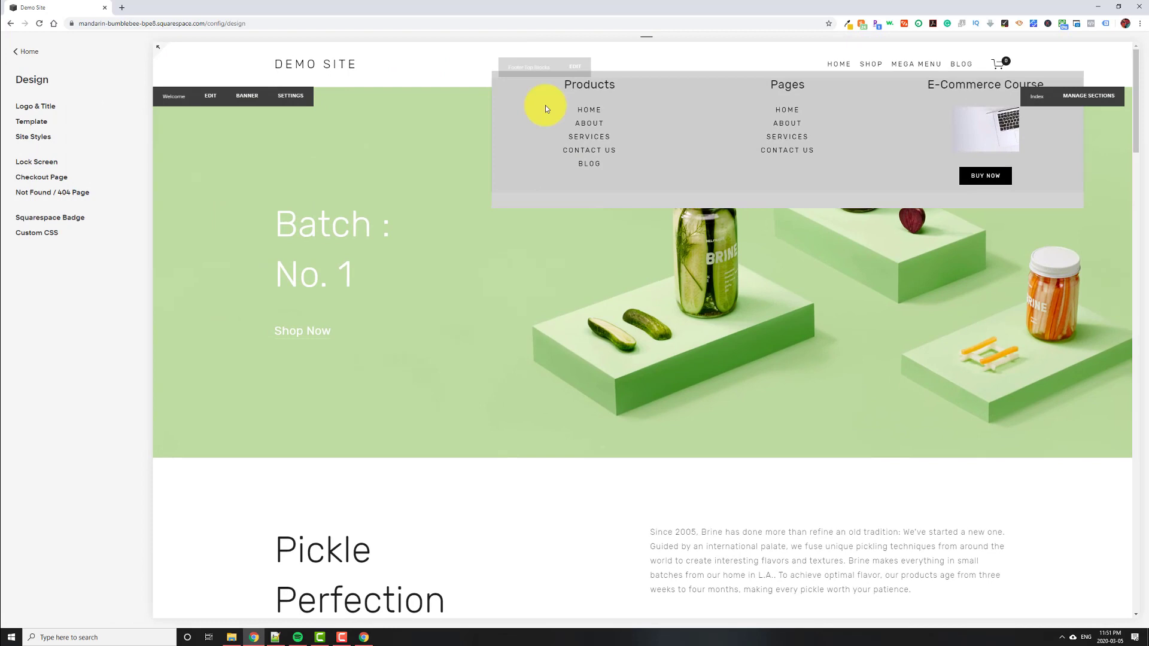
pyautogui.click(35, 143)
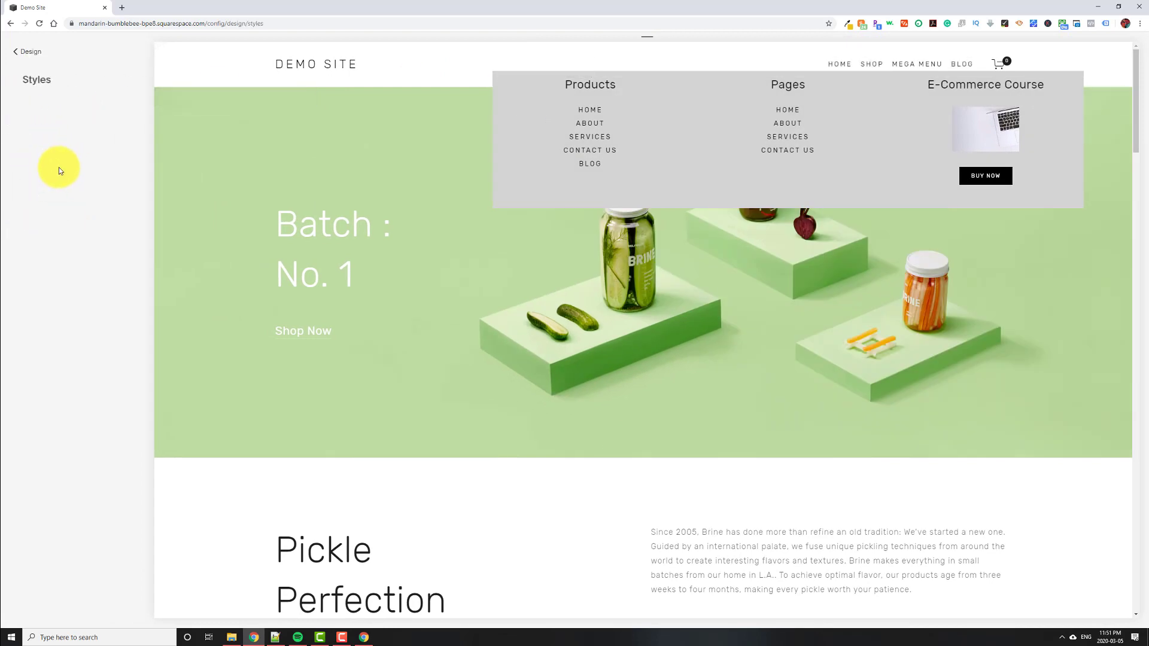
pyautogui.click(34, 60)
pyautogui.click(36, 142)
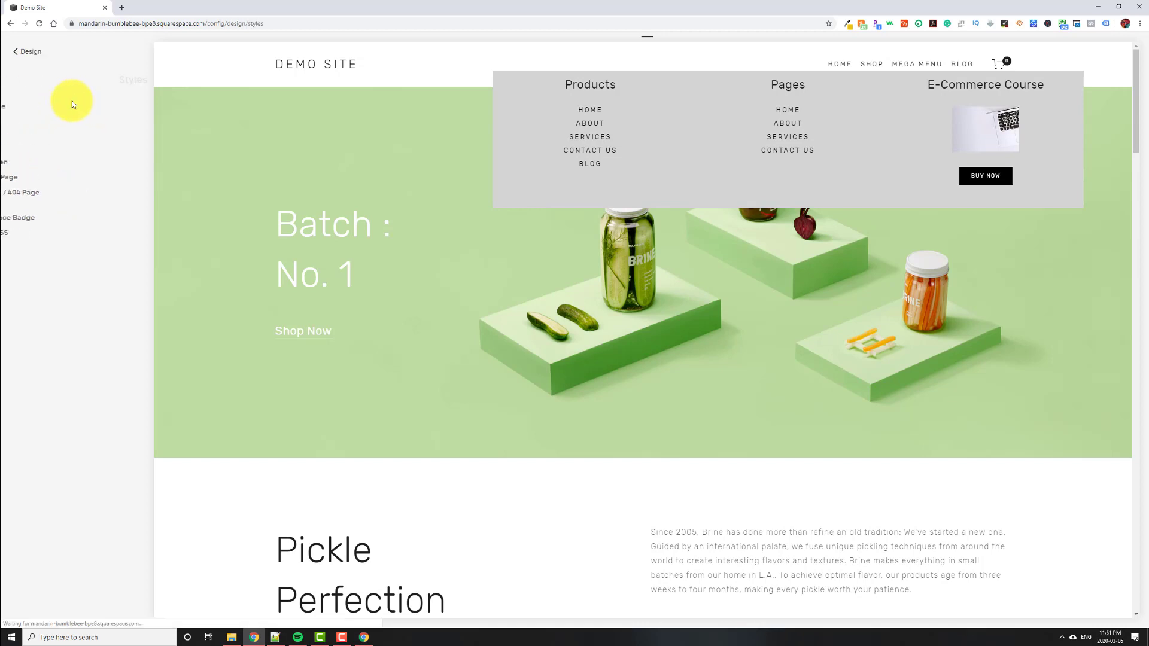
pyautogui.write('folder')
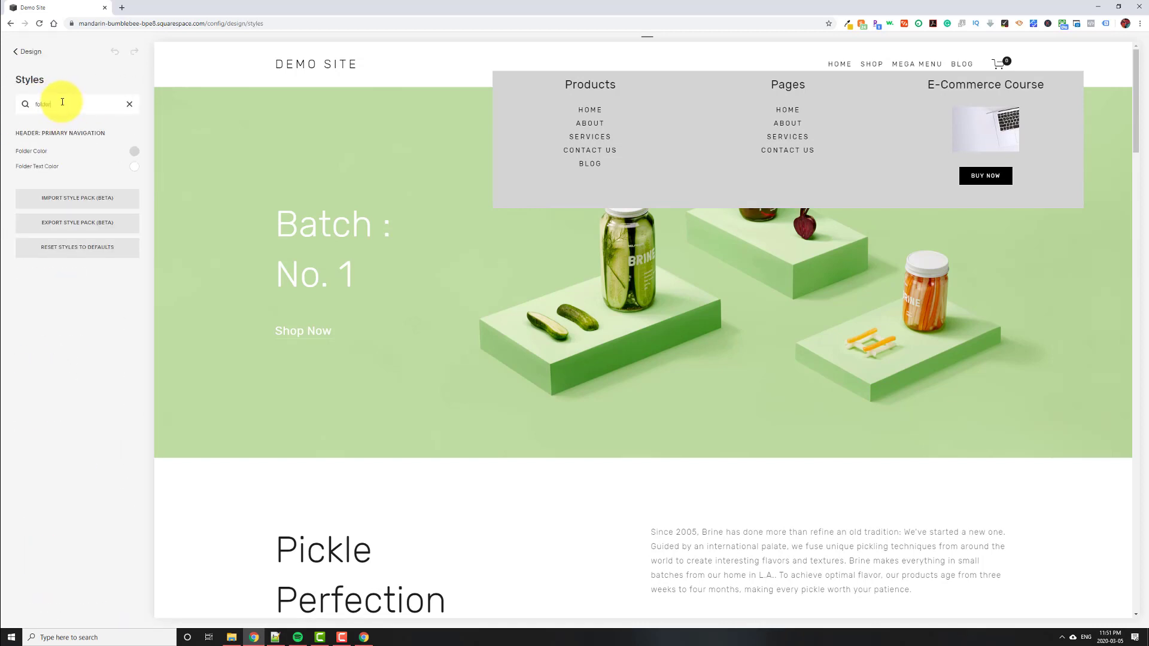
pyautogui.click(137, 157)
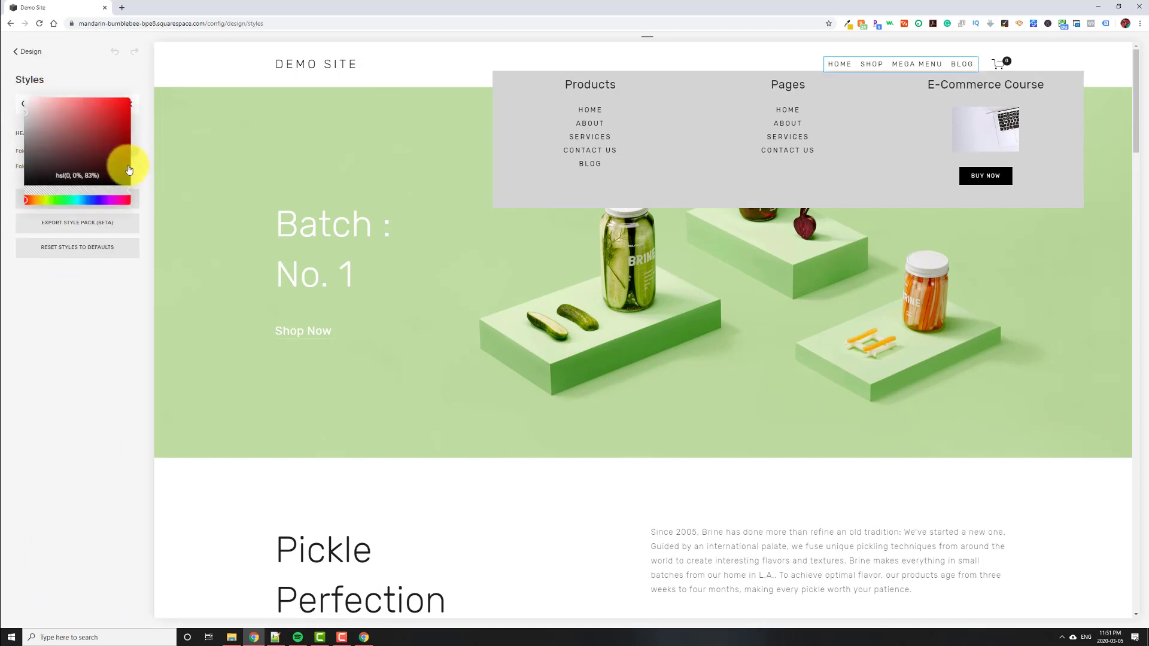
pyautogui.moveTo(38, 186); pyautogui.dragTo(12, 196)
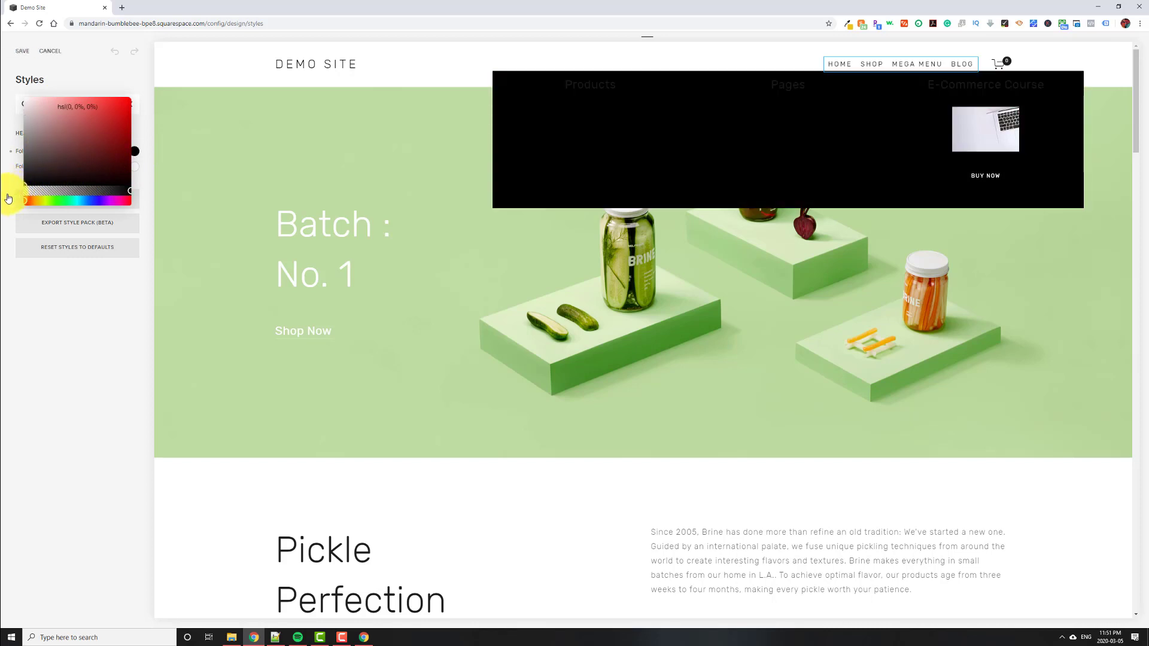
pyautogui.click(15, 194)
# - Search 'foot' and set the footer Links color to white
pyautogui.hotkey('ctrl', 'a')
pyautogui.write('foot')
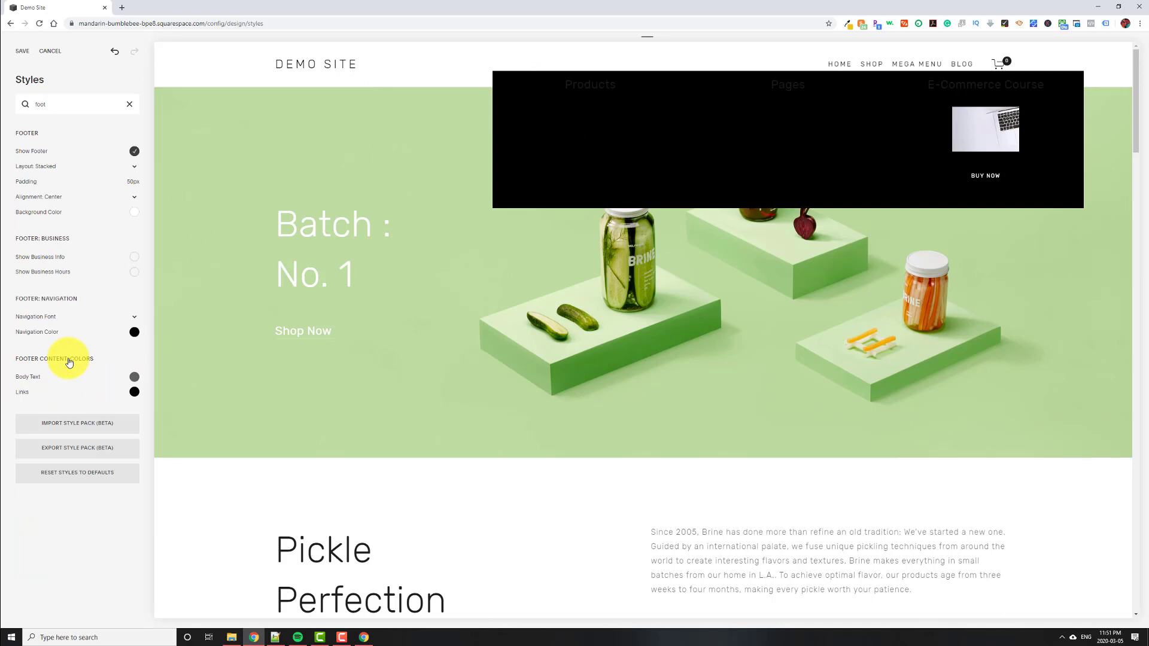
pyautogui.click(135, 393)
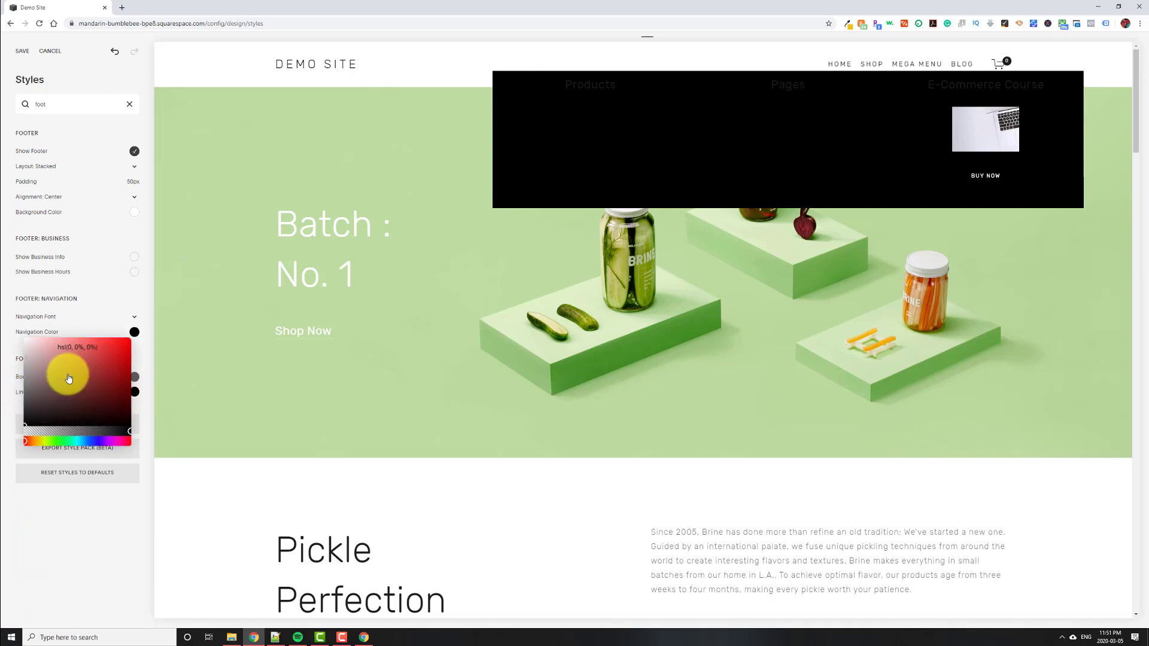
pyautogui.moveTo(64, 372); pyautogui.dragTo(20, 347)
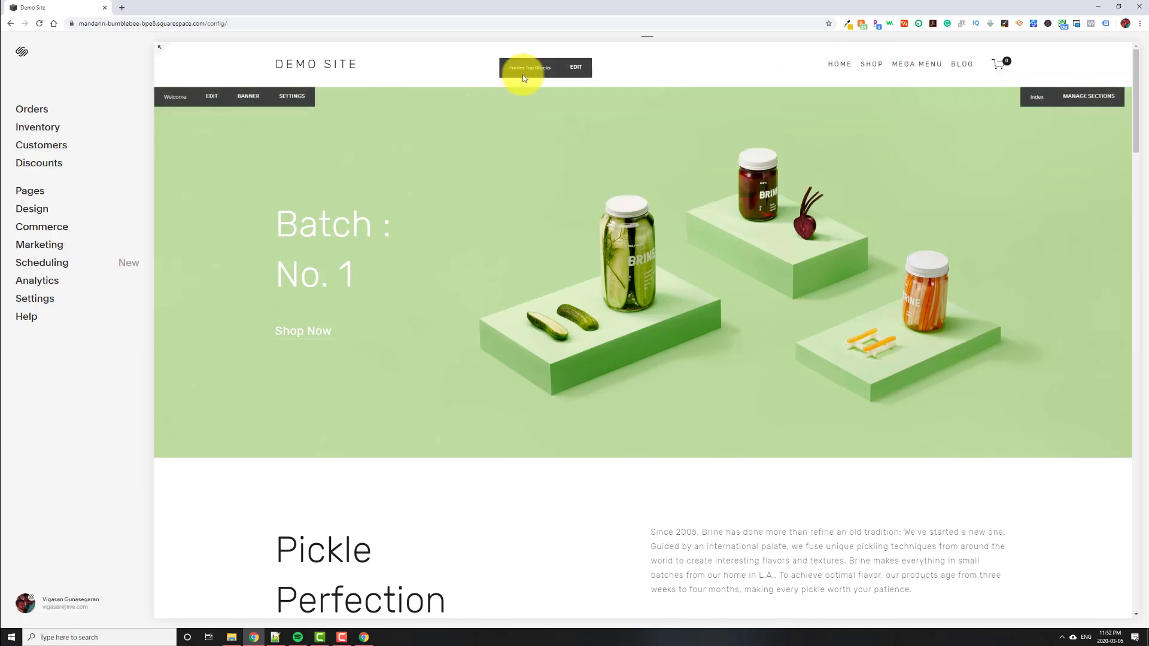
# - Switch to the tablet-width preview and force :hover on MEGA MENU via Inspect
pyautogui.click(645, 47)
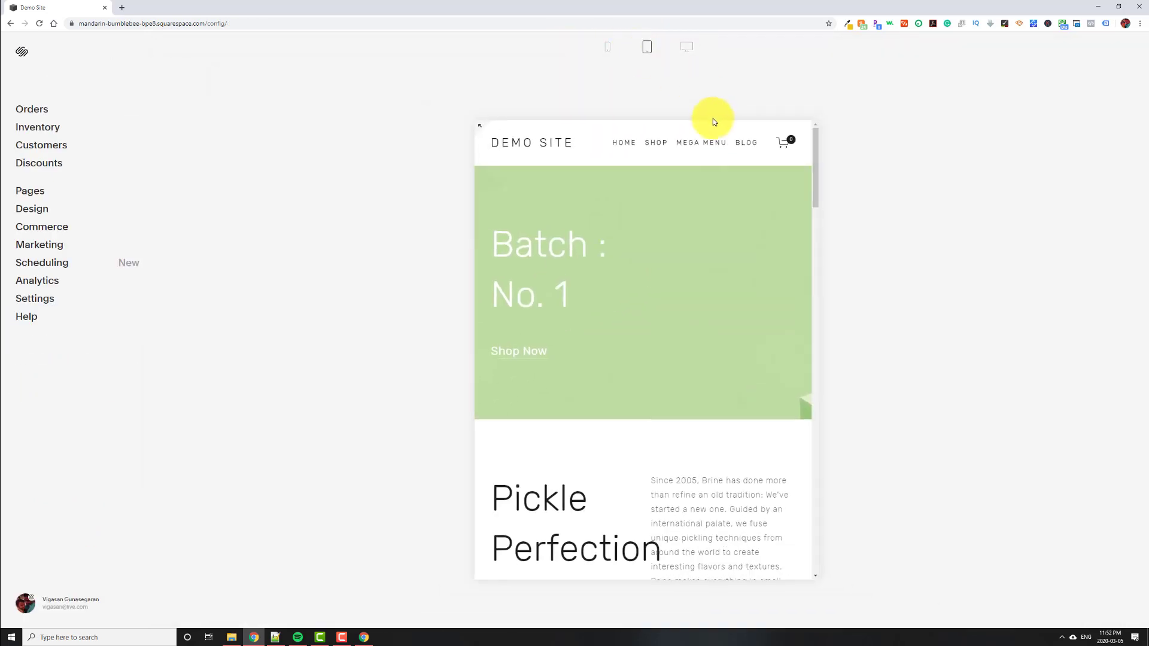
pyautogui.moveTo(713, 148)
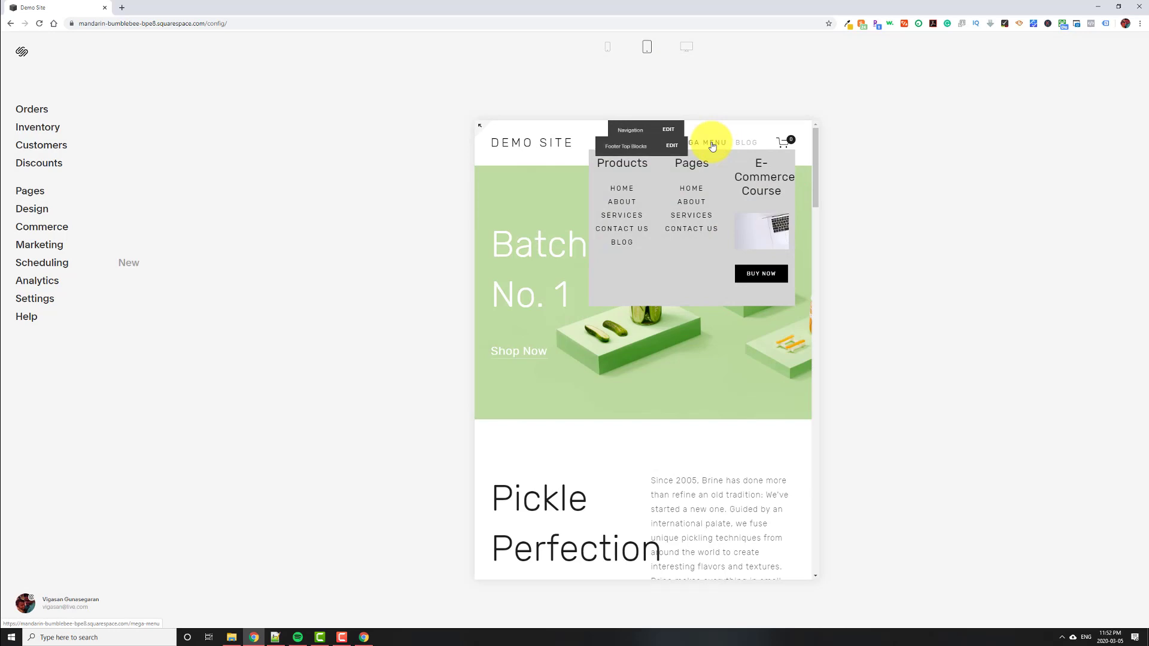
pyautogui.rightClick(713, 146)
pyautogui.click(750, 251)
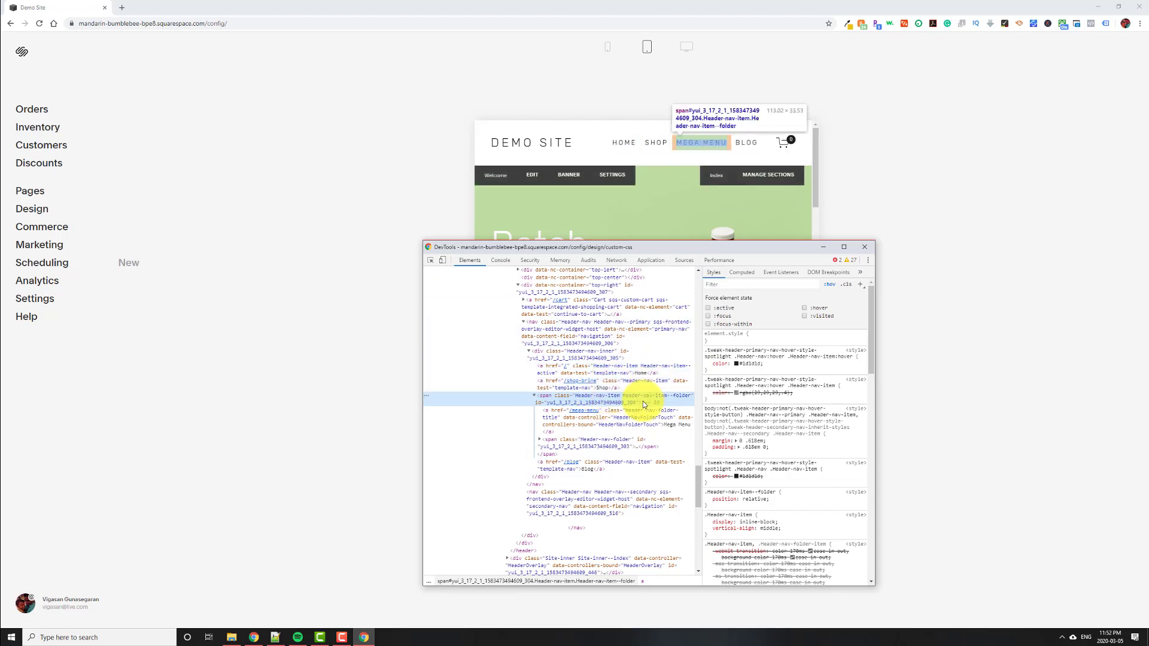
pyautogui.click(805, 308)
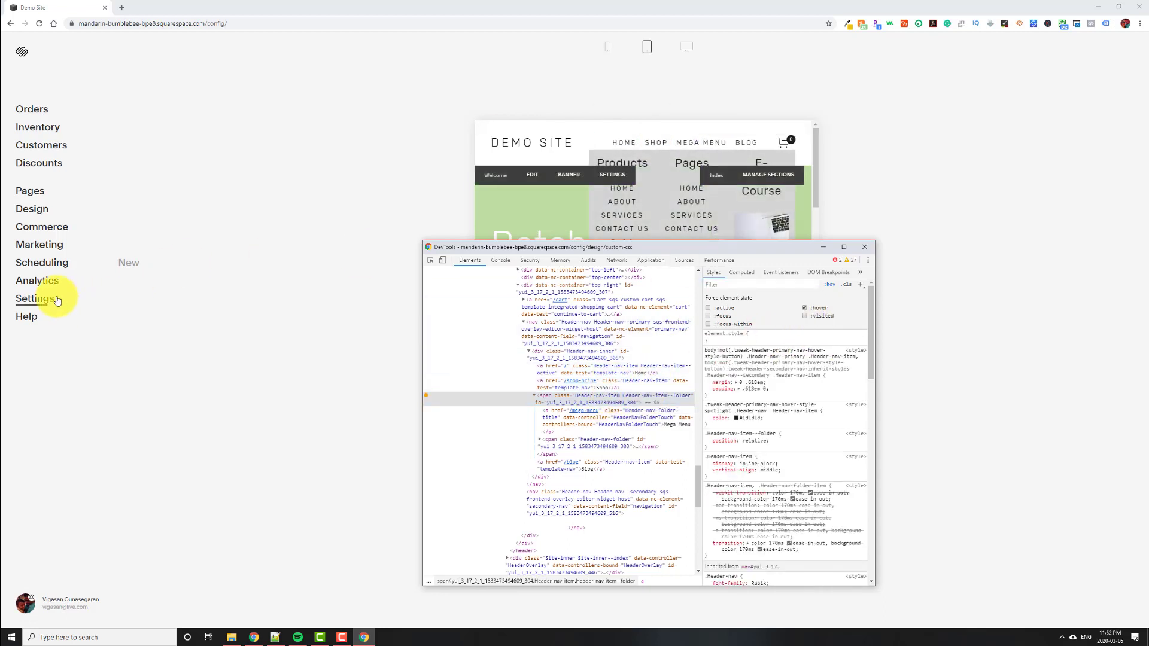
pyautogui.click(47, 207)
# - In Custom CSS, change the mega menu width to 70vw and its left offset to 15vw
pyautogui.click(67, 234)
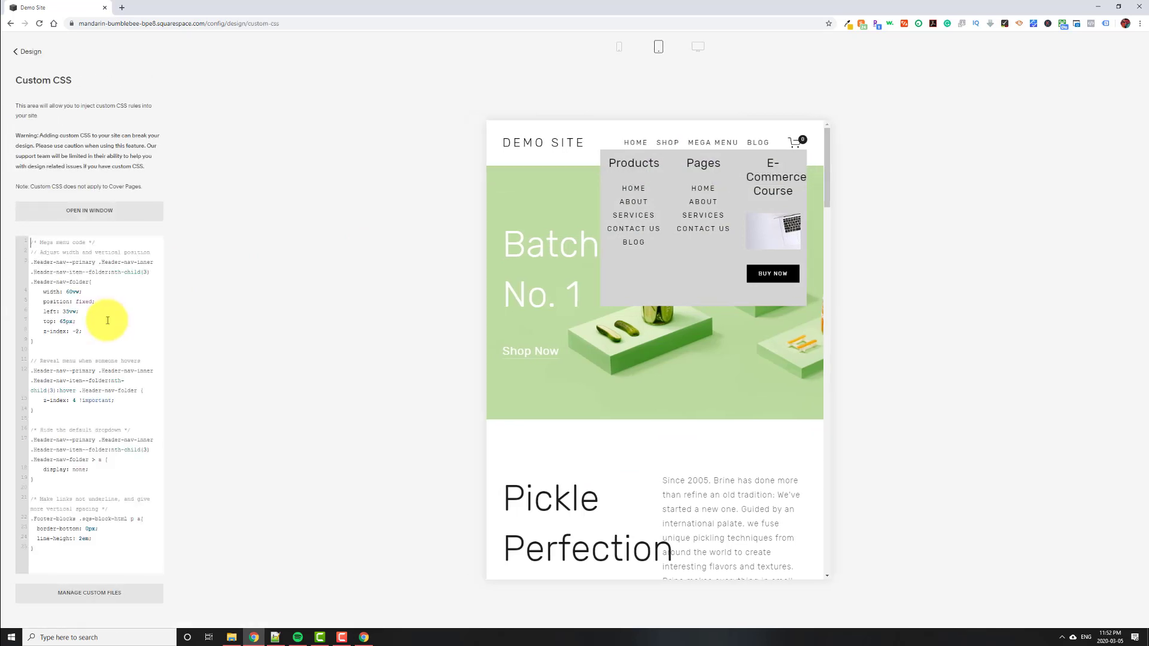
pyautogui.click(71, 291)
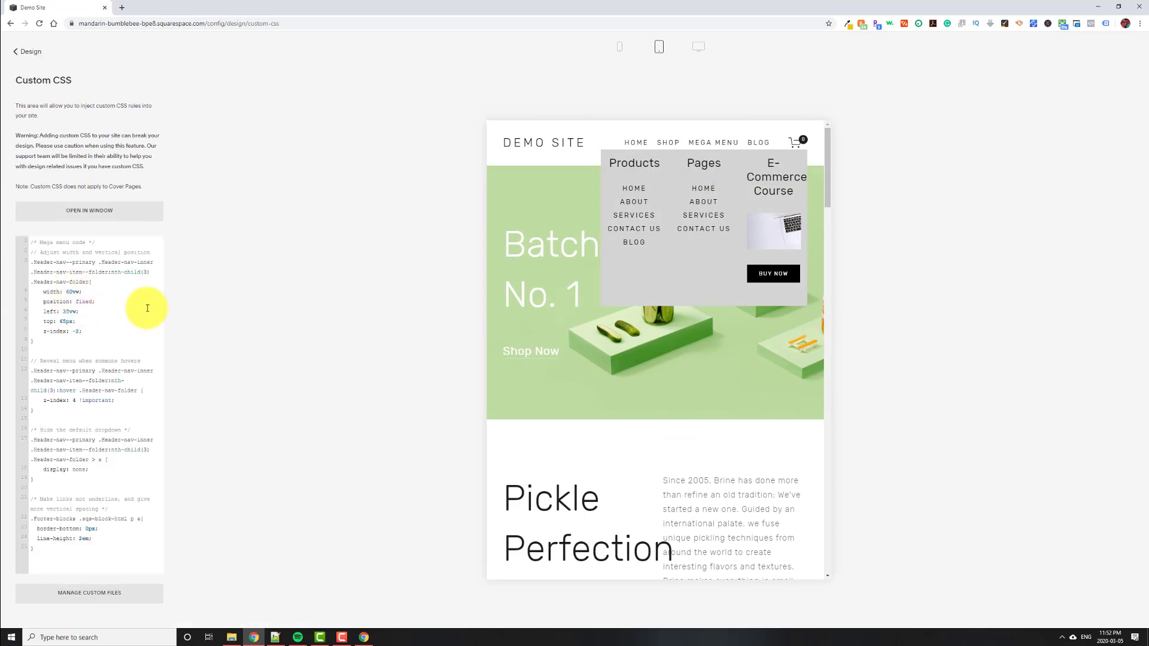
pyautogui.press('BackSpace')
pyautogui.write('7')
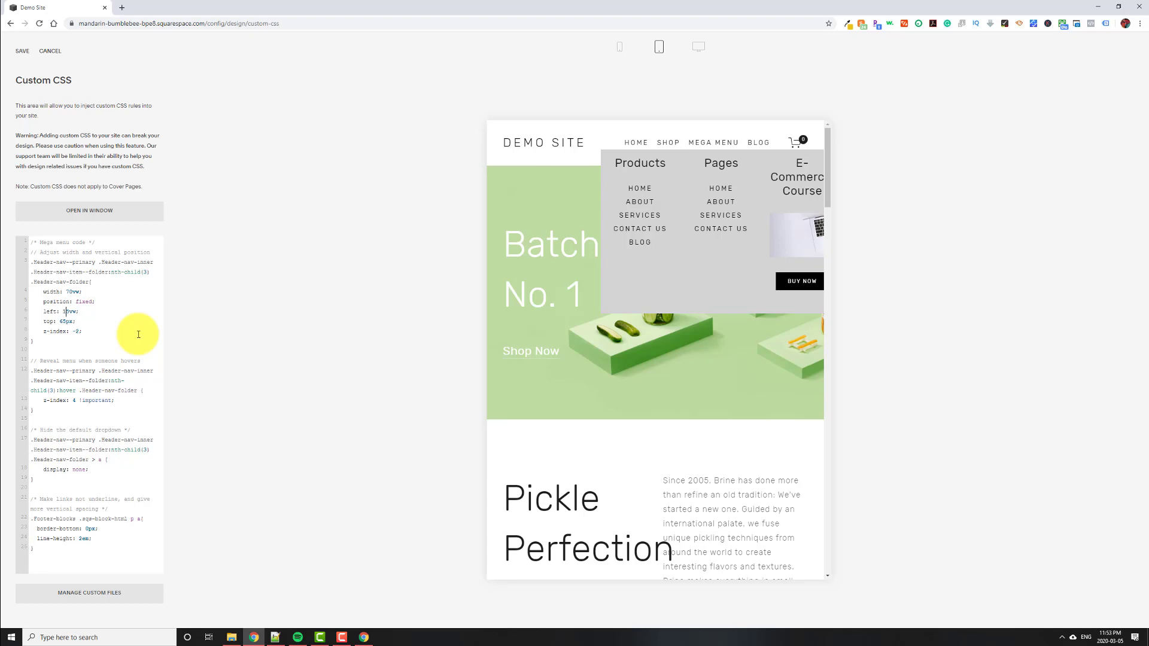
pyautogui.write('5')
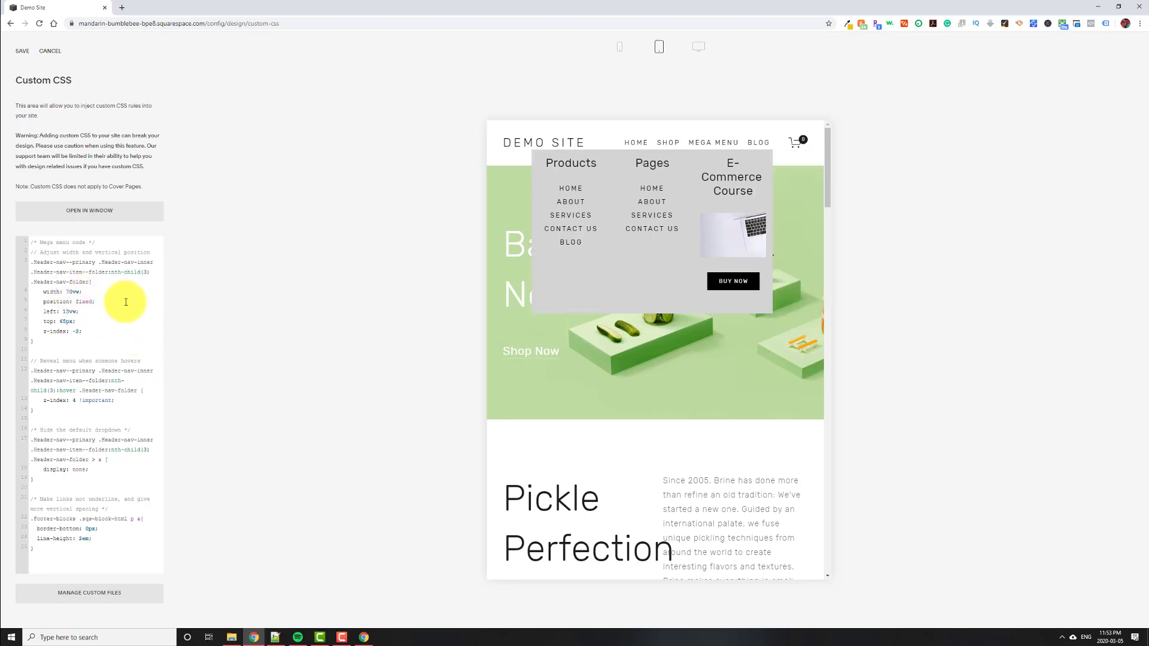
pyautogui.write('9')
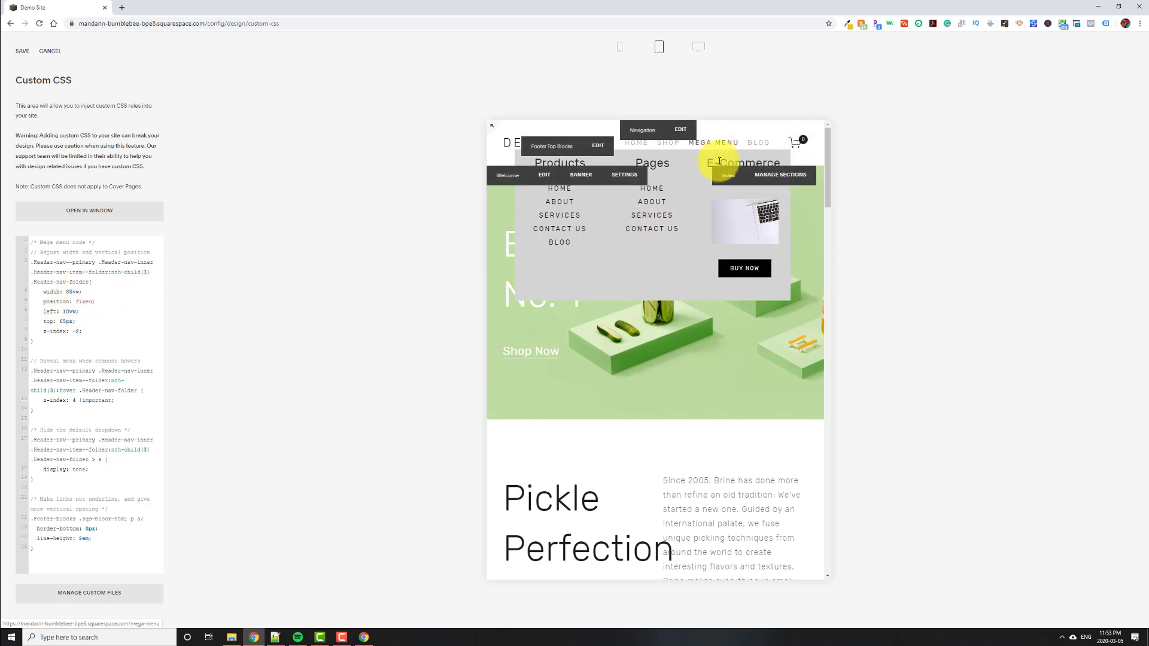
# - Preview the Mega Menu panel at full desktop width
pyautogui.click(699, 46)
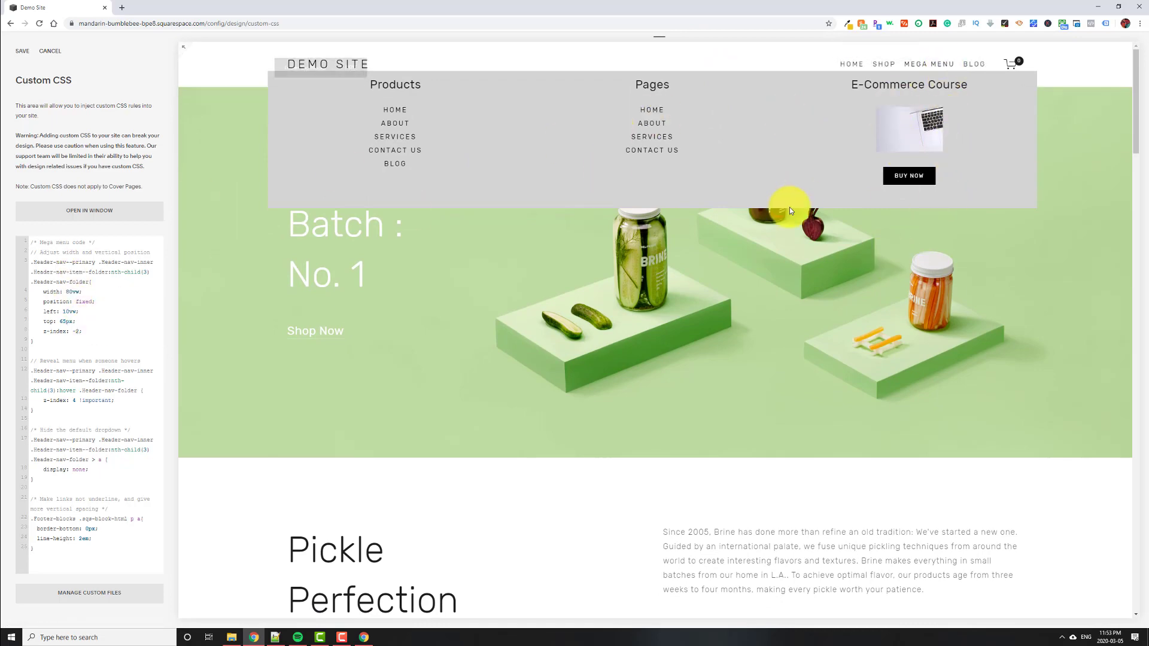
pyautogui.click(377, 639)
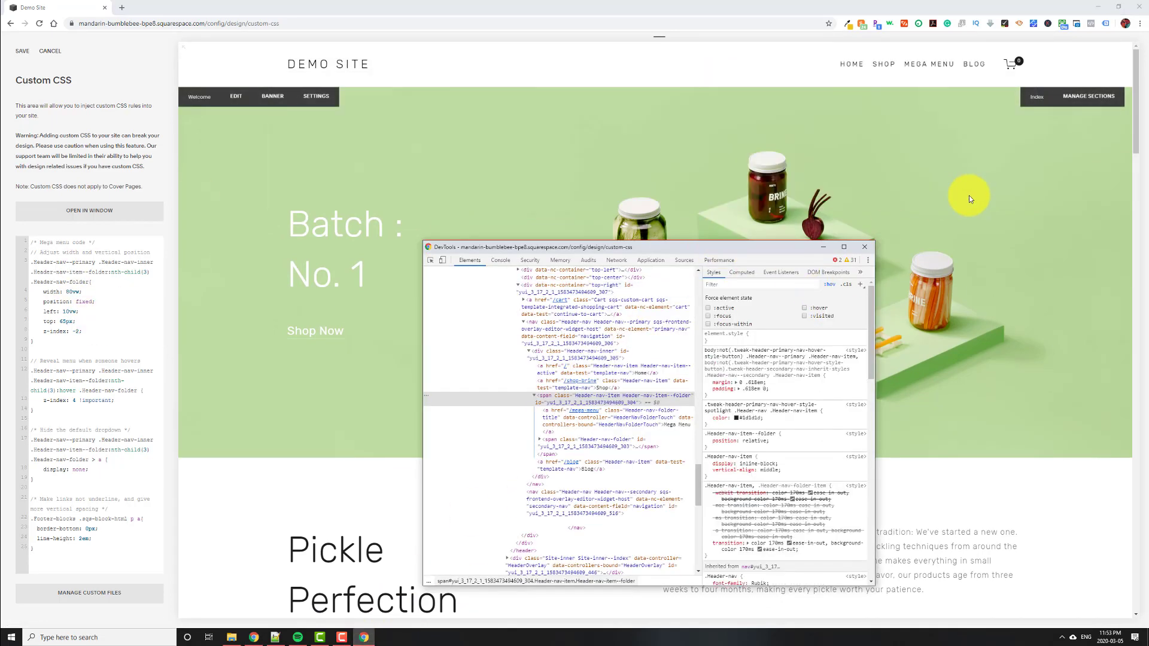
pyautogui.moveTo(944, 70)
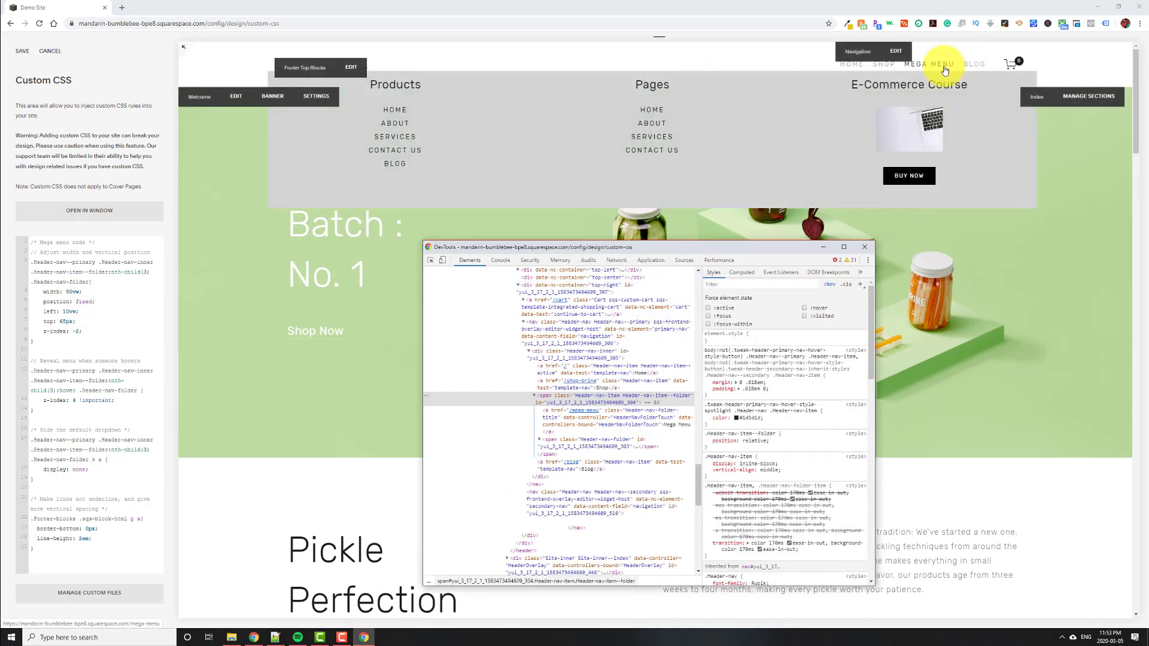
pyautogui.click(658, 47)
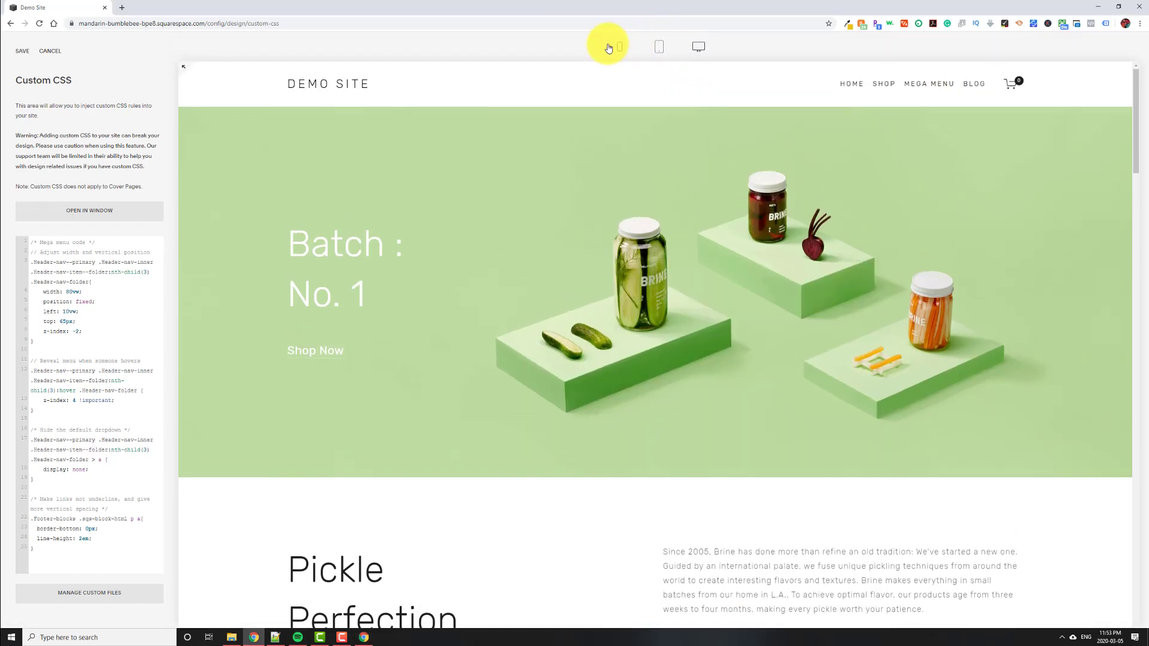
# - At phone width, open the mobile menu and Mega Menu submenu, then return to desktop view
pyautogui.click(620, 48)
pyautogui.click(724, 213)
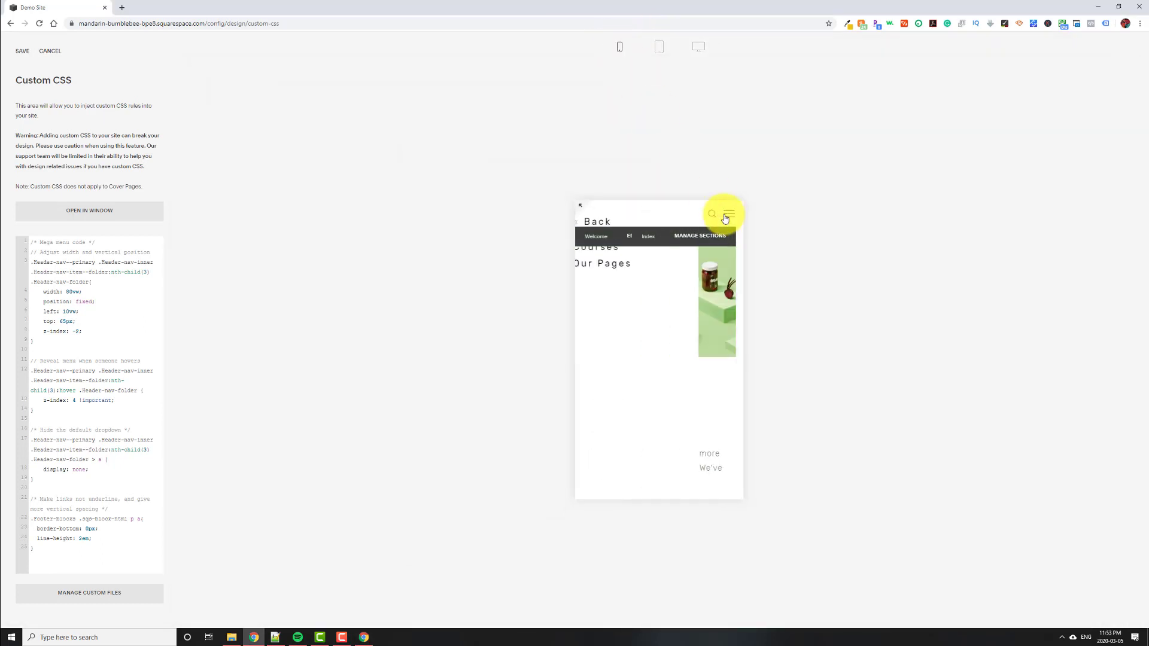
pyautogui.click(613, 221)
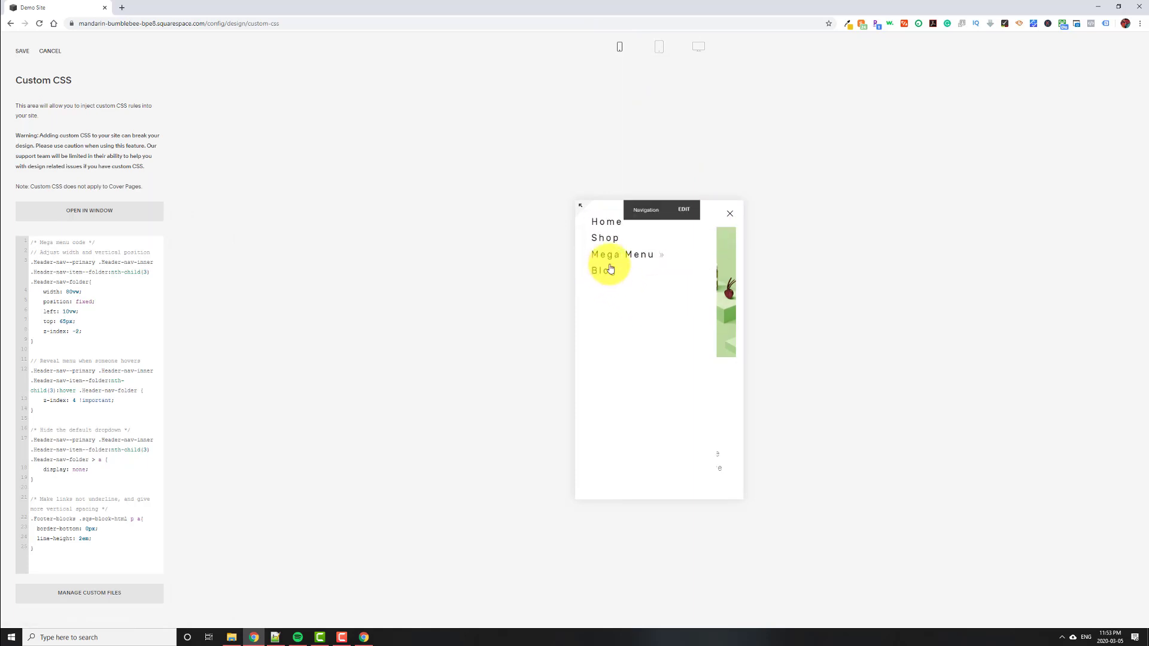
pyautogui.click(630, 258)
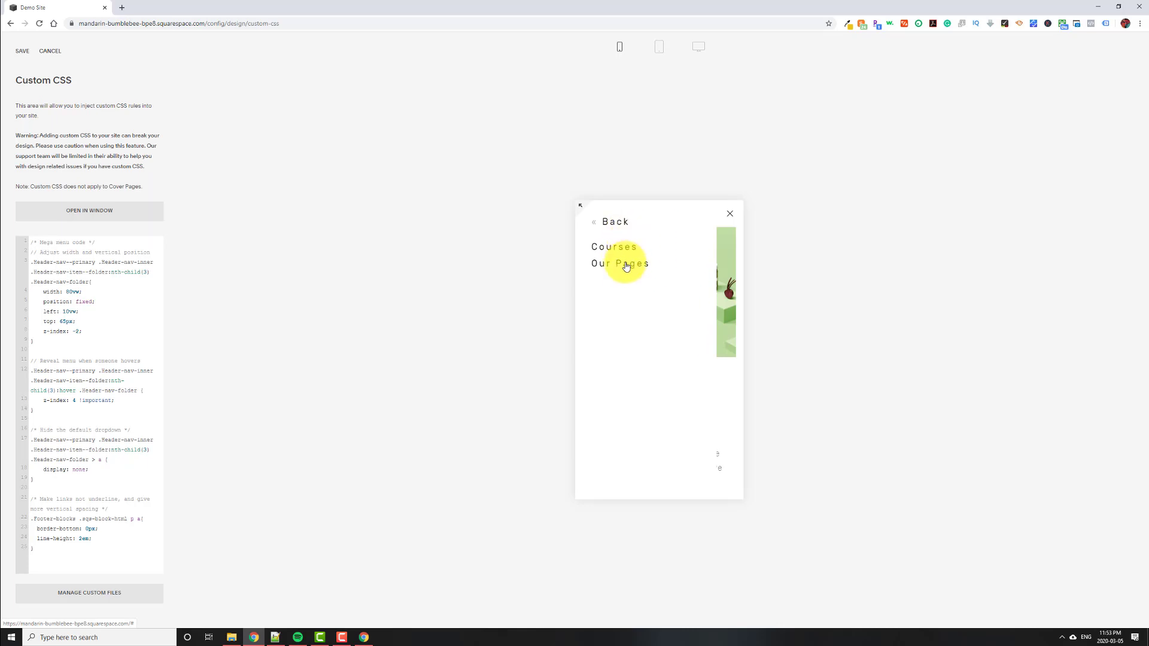
pyautogui.click(607, 236)
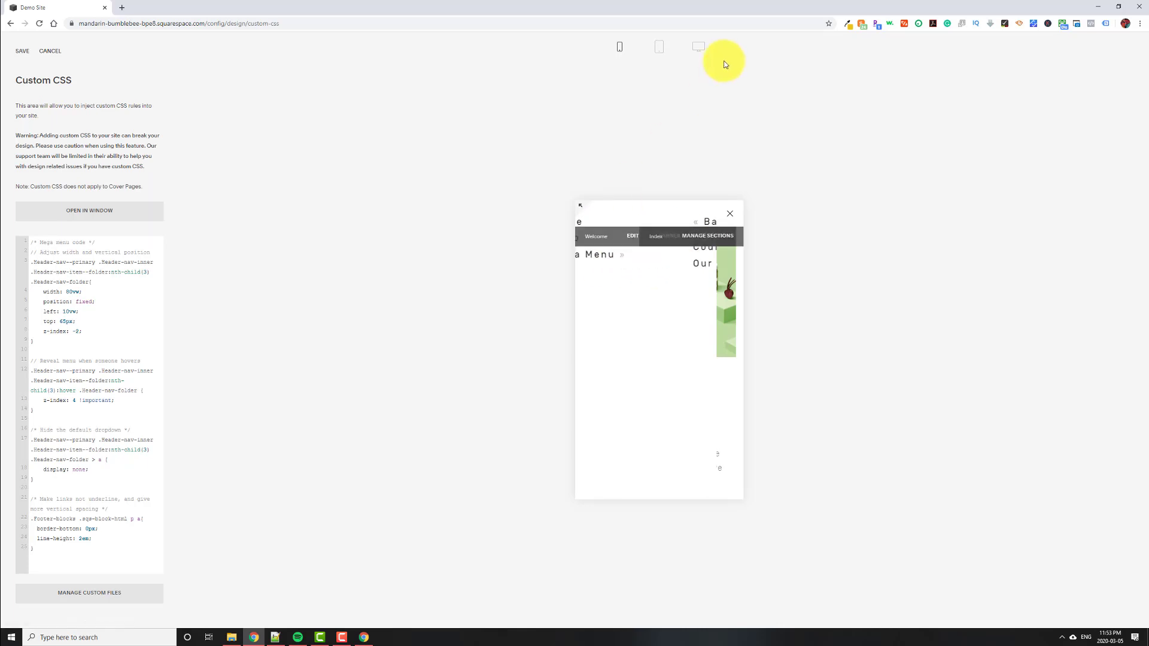
pyautogui.click(697, 47)
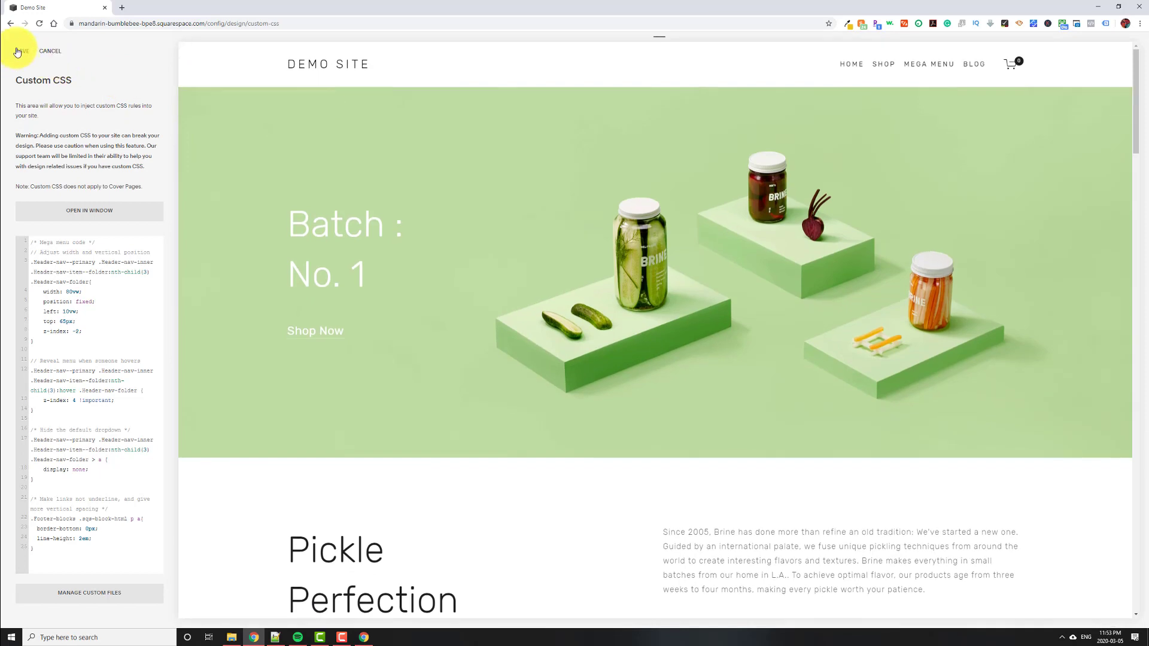
# - Back out from Custom CSS to the main dashboard menu and scroll the home page preview
pyautogui.click(18, 52)
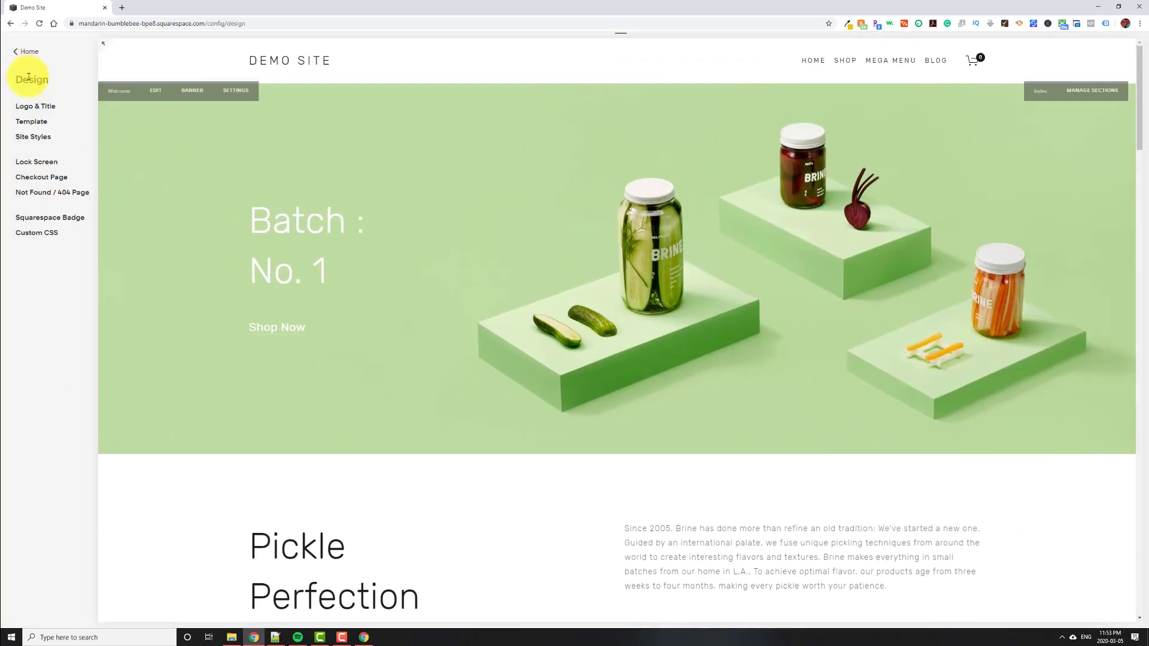
pyautogui.click(22, 52)
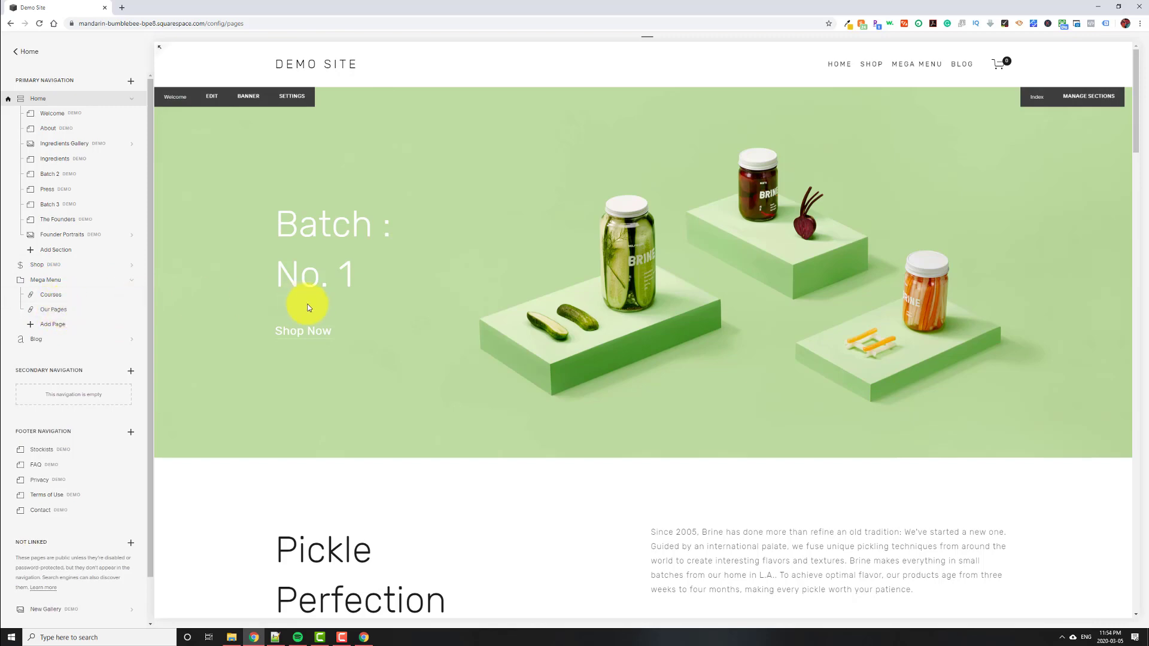
pyautogui.scroll(-20, 544, 348)
pyautogui.scroll(-10, 541, 353)
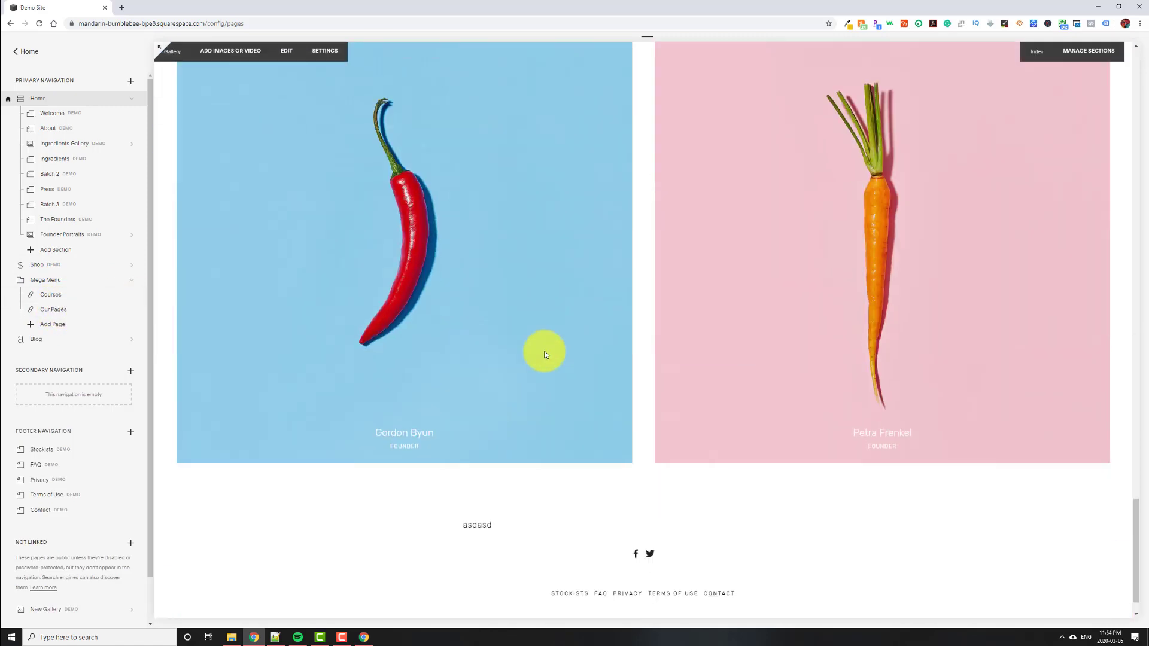
pyautogui.scroll(15, 549, 357)
pyautogui.scroll(10, 548, 357)
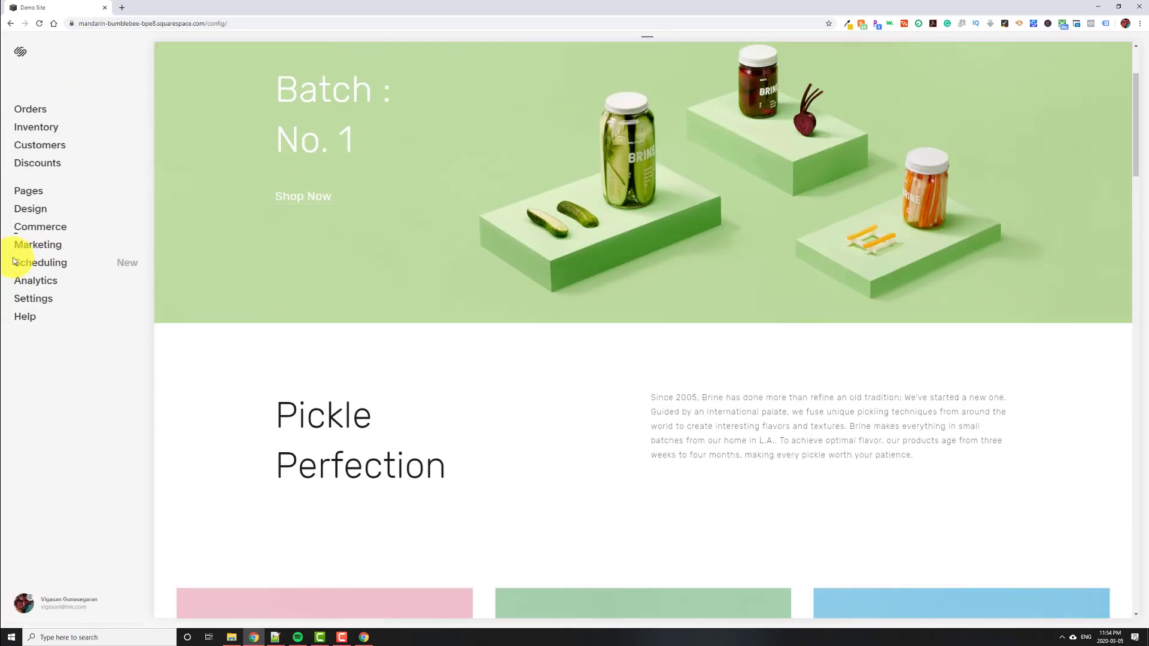
# - Go to the Code Injection settings under Settings > Advanced
pyautogui.click(39, 302)
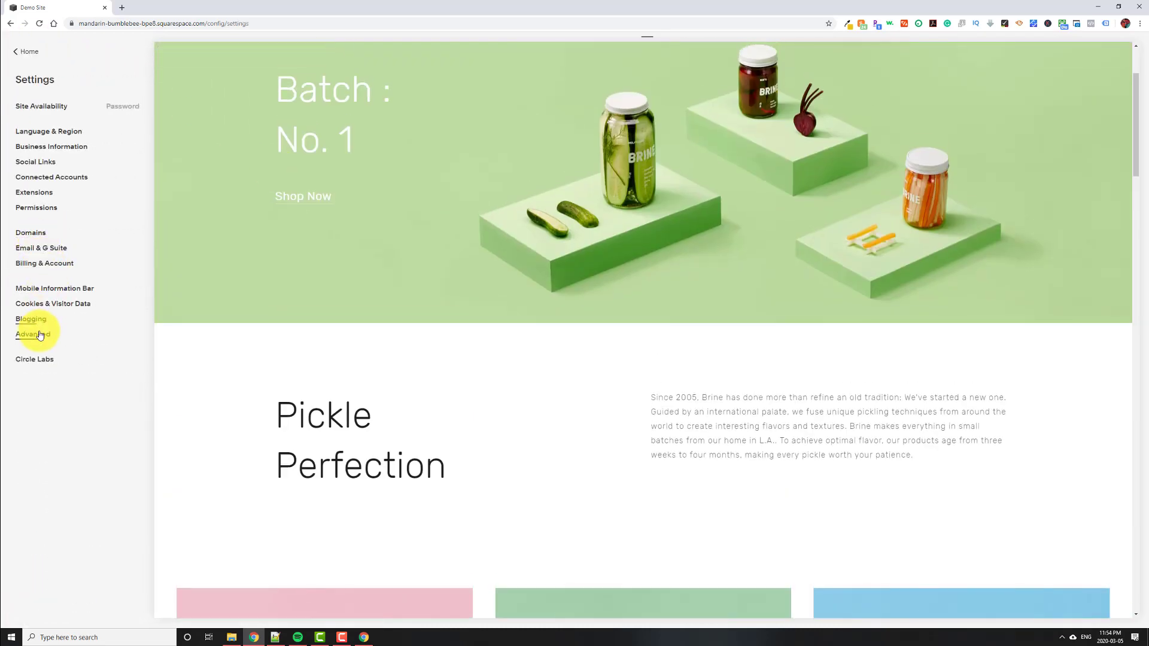
pyautogui.click(40, 334)
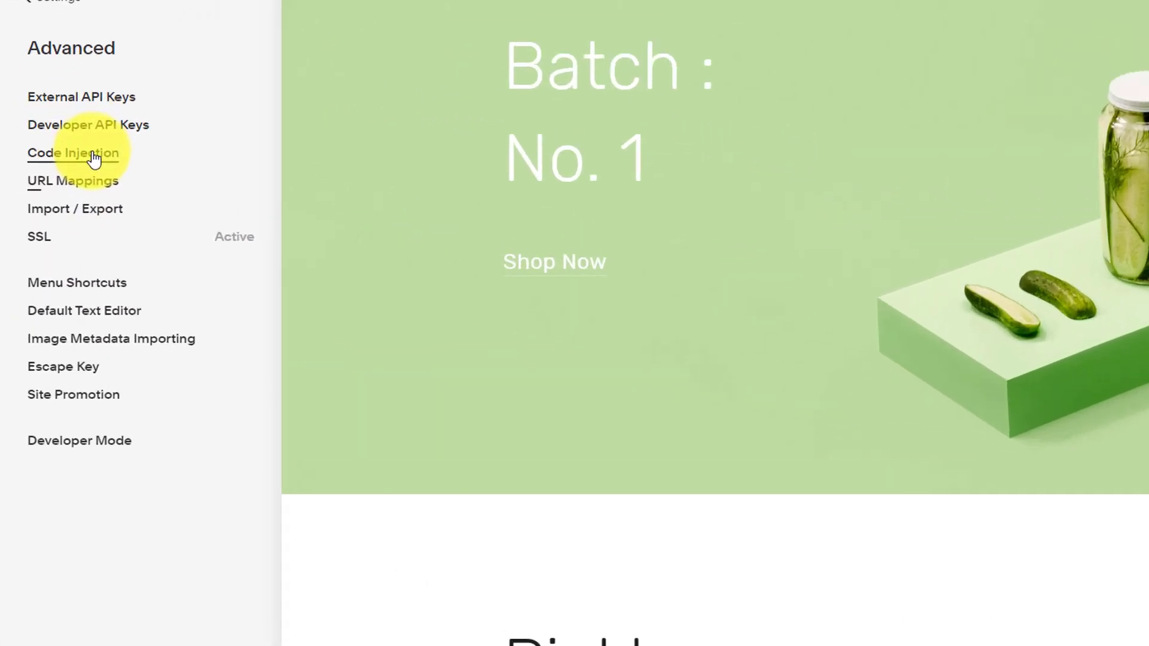
pyautogui.click(42, 134)
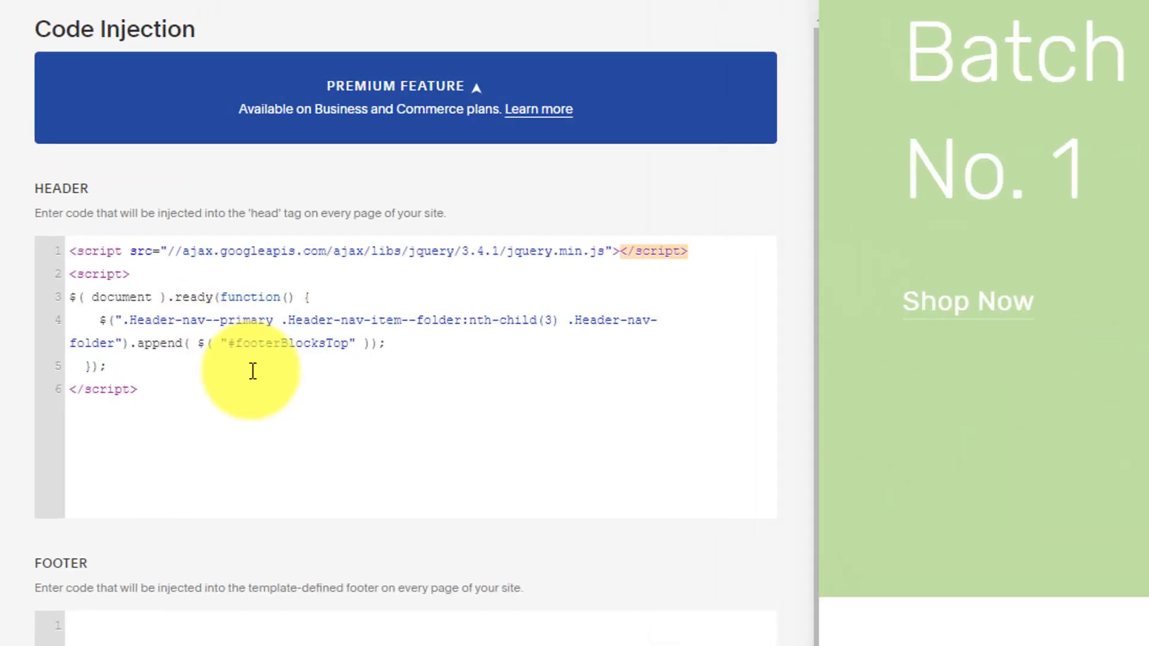
# - Wrap the header <script> block in <!-- and --> comment tags
pyautogui.click(252, 371)
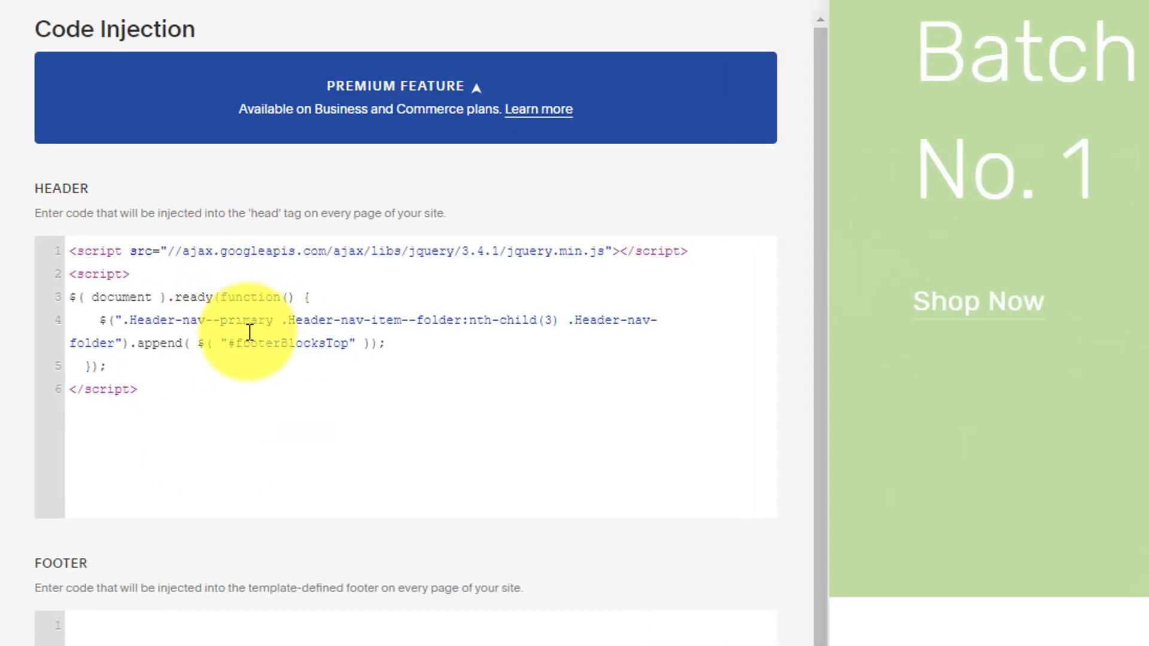
pyautogui.click(70, 275)
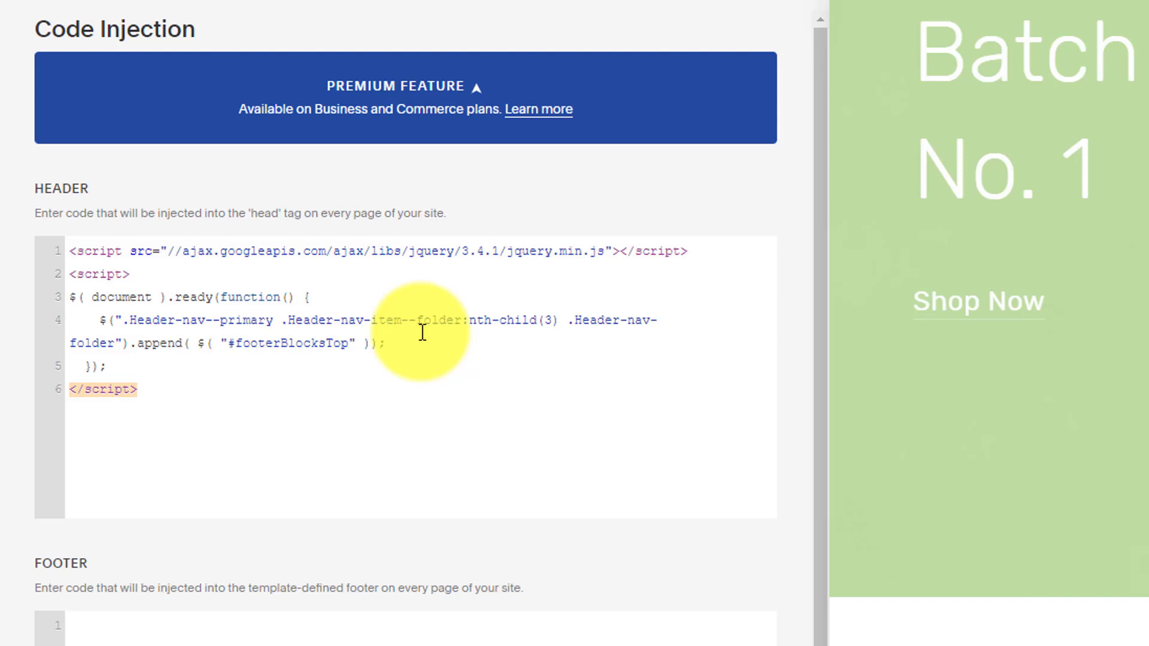
pyautogui.press('Return')
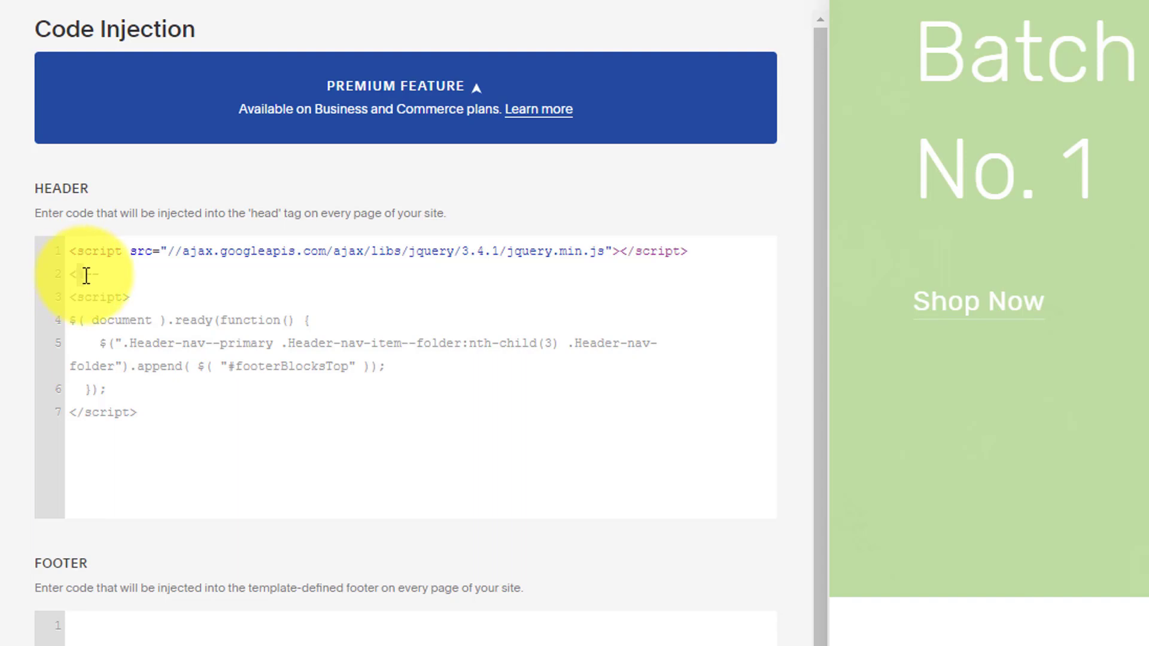
pyautogui.click(294, 426)
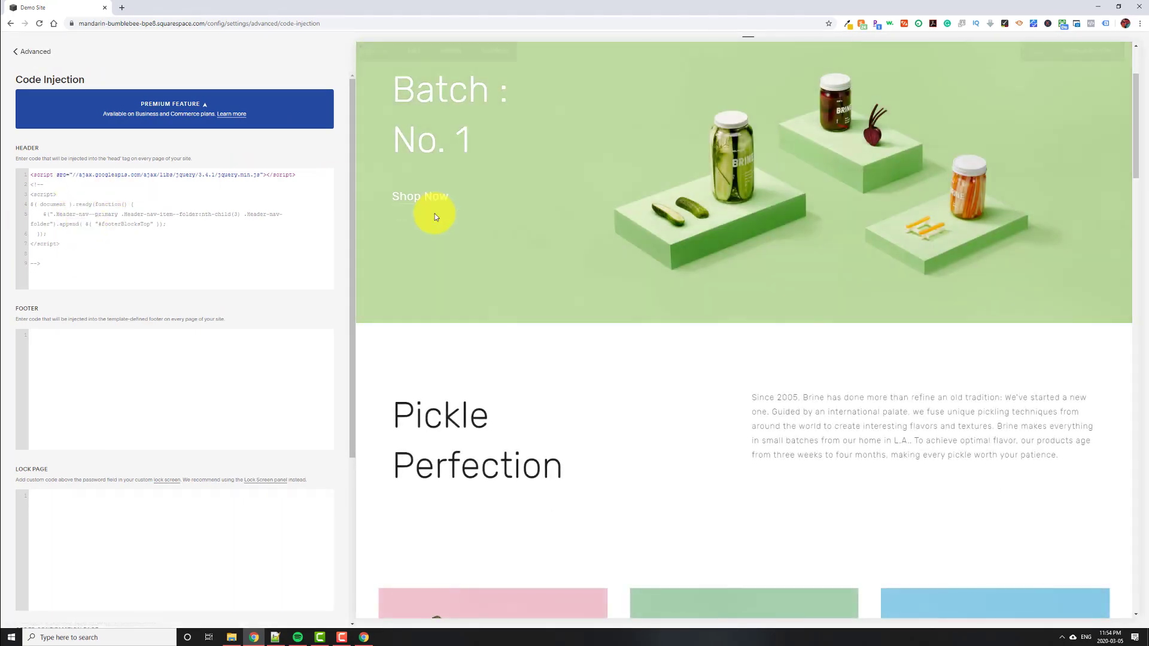
# - Delete the course image block from the footer's E-Commerce Course column and save the footer blocks
pyautogui.scroll(-20, 812, 351)
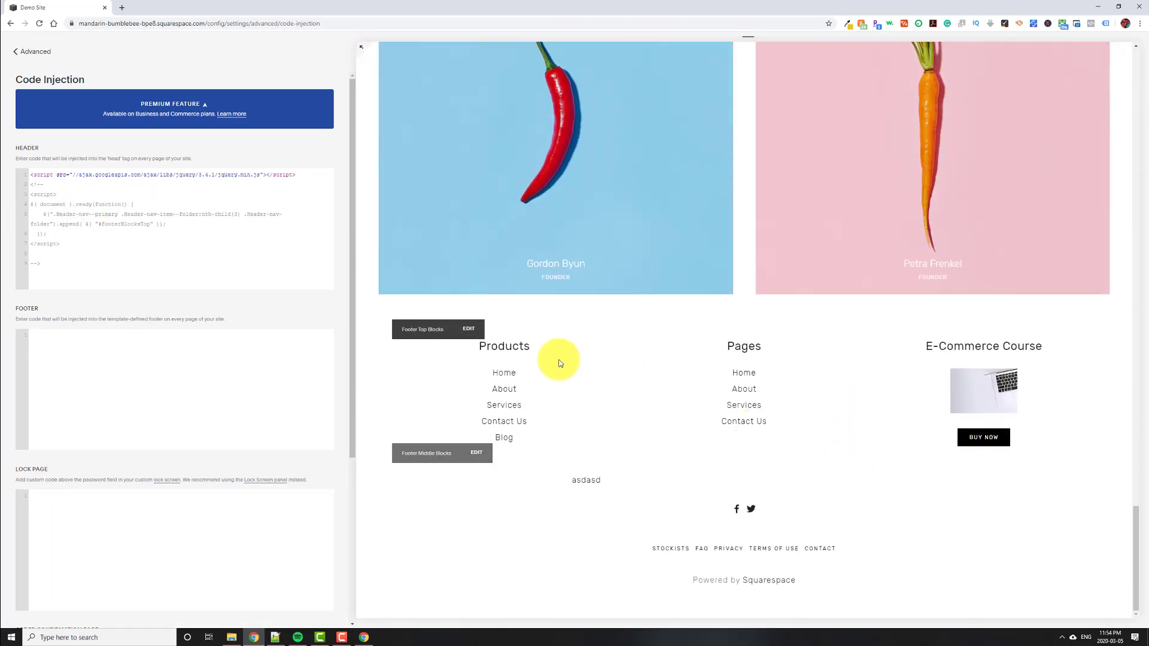
pyautogui.click(465, 329)
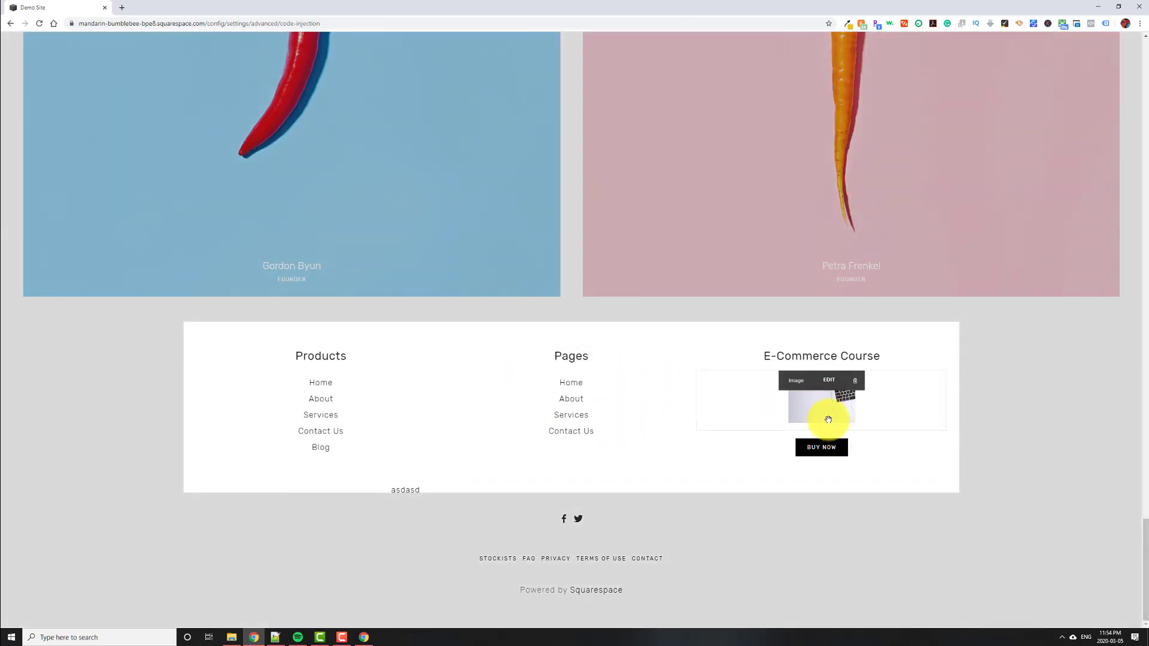
pyautogui.click(854, 388)
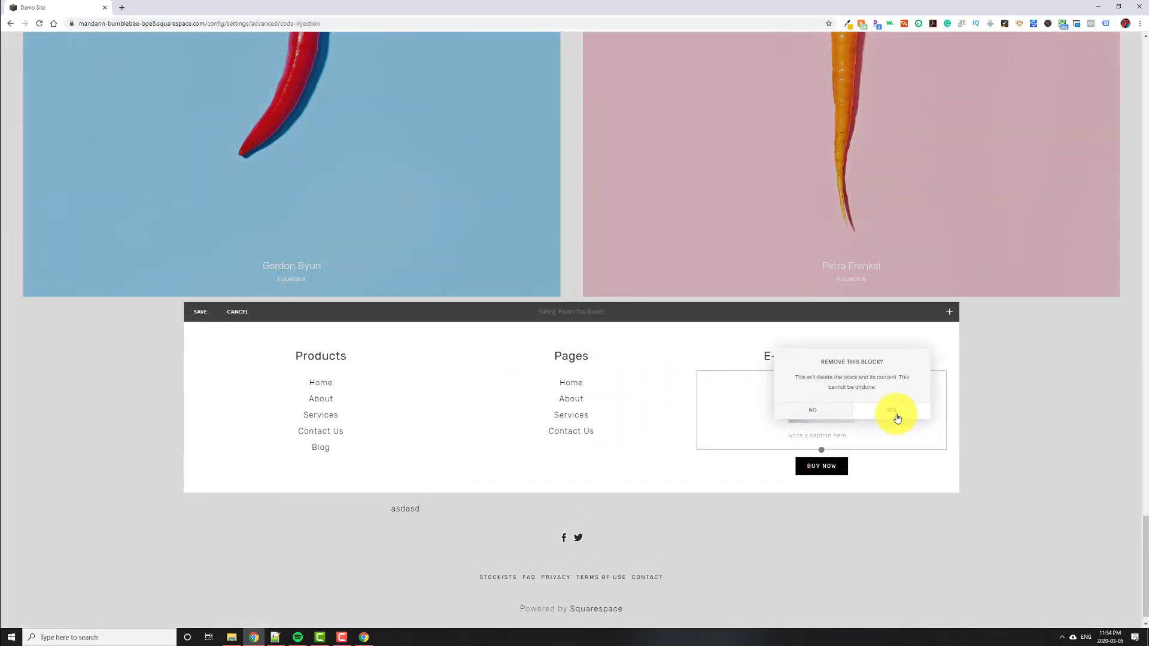
pyautogui.click(892, 415)
pyautogui.click(200, 311)
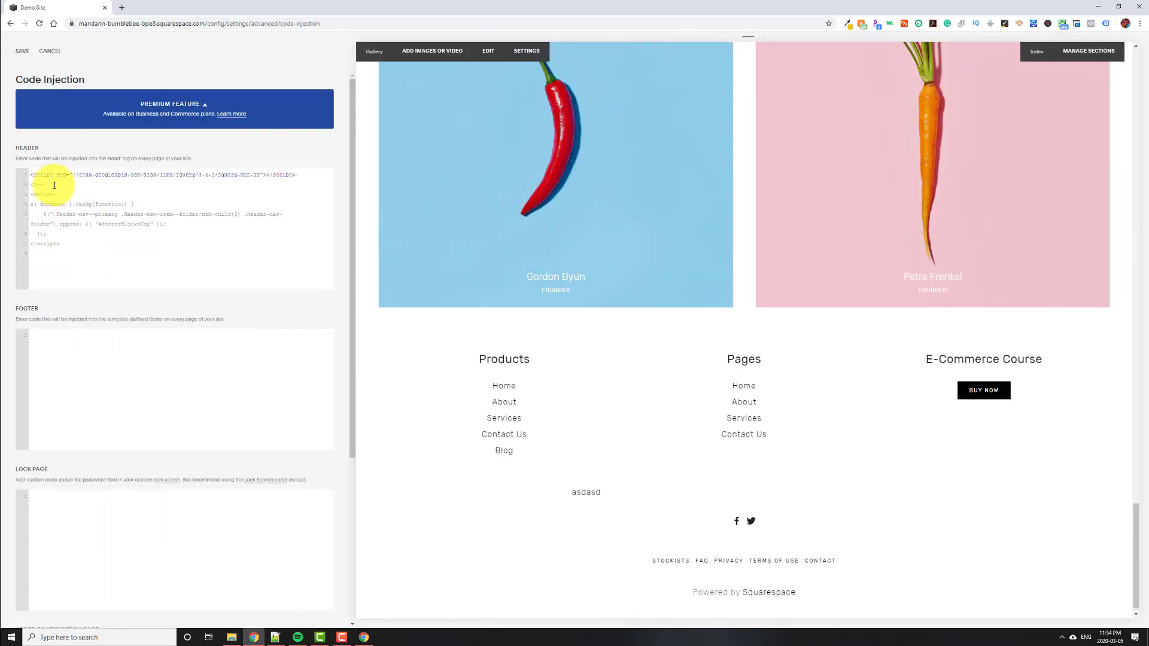
# - Remove the comment markers from the header script, then check that Mega Menu shows the columns with only Buy Now
pyautogui.click(78, 241)
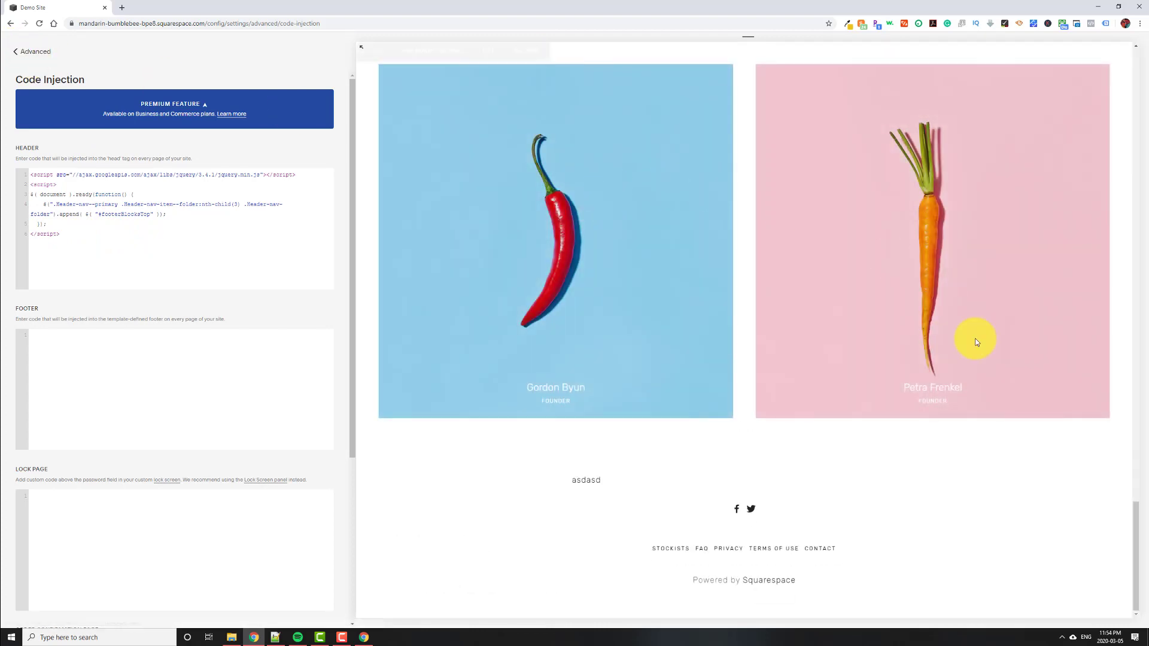
pyautogui.scroll(15, 969, 363)
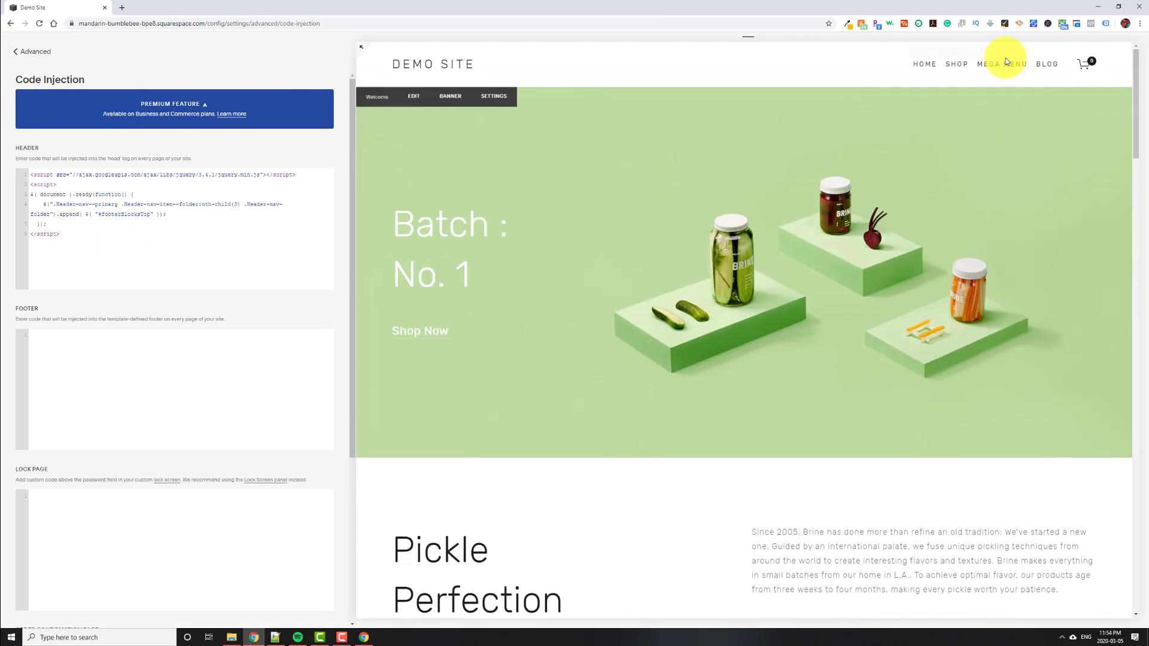
pyautogui.moveTo(1009, 65)
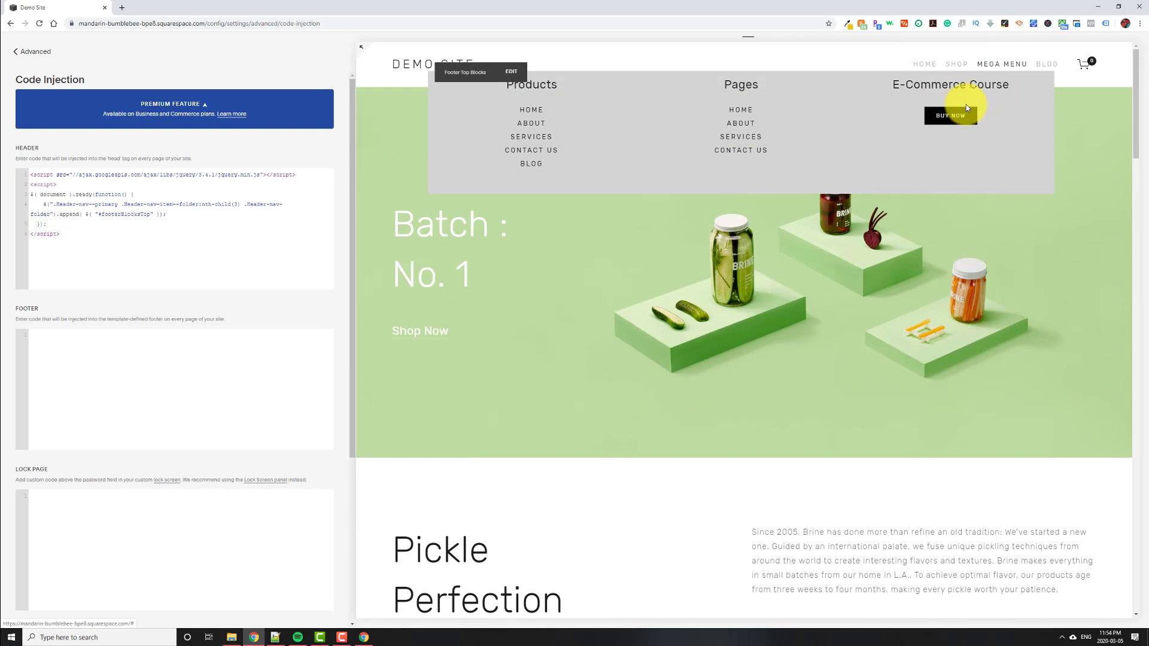